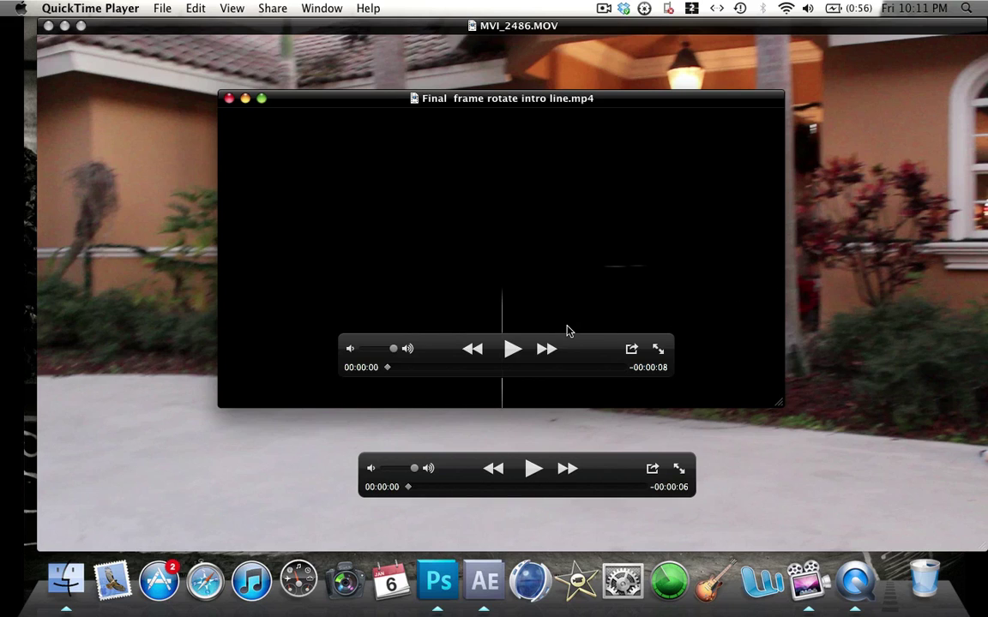
Step: Play the finished 'Final frame rotate intro line.mp4' preview, then close its window
click(512, 350)
click(229, 99)
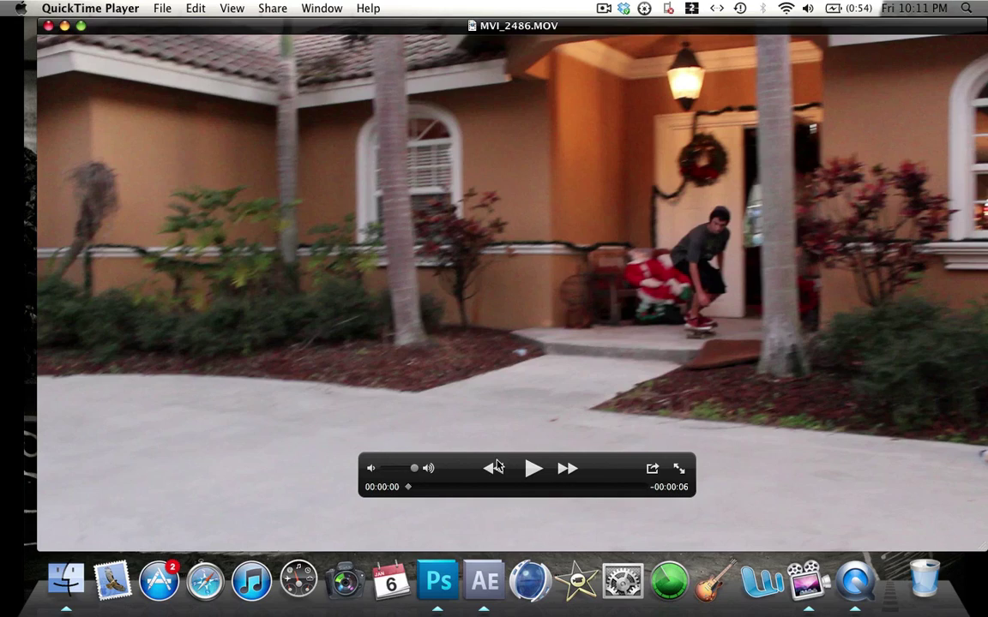
Step: Play, pause and rewind MVI_2486.MOV, then screenshot its opening frame of the crouched skater
click(529, 469)
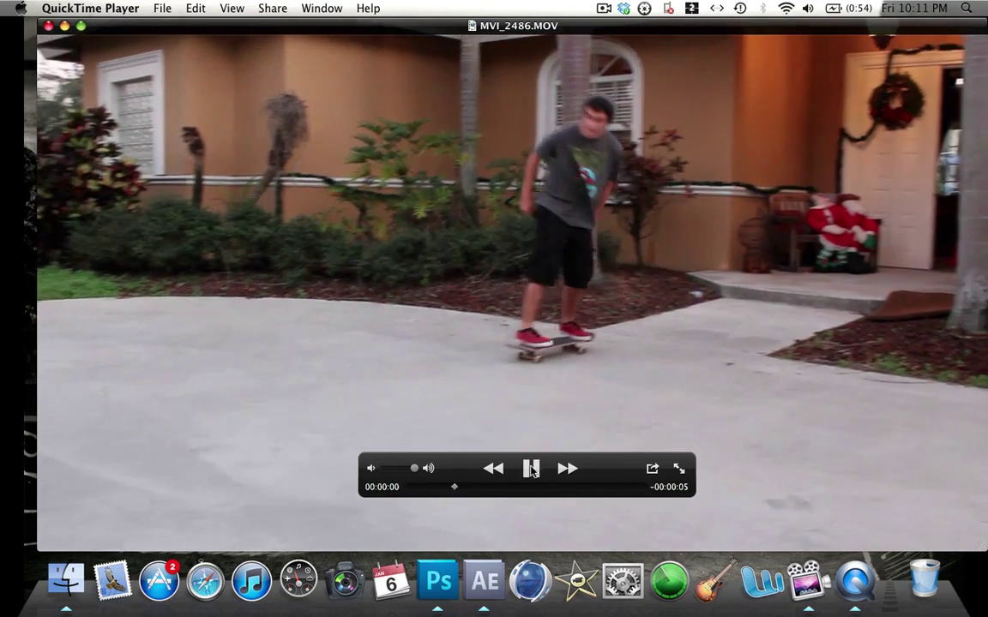
click(531, 469)
click(408, 487)
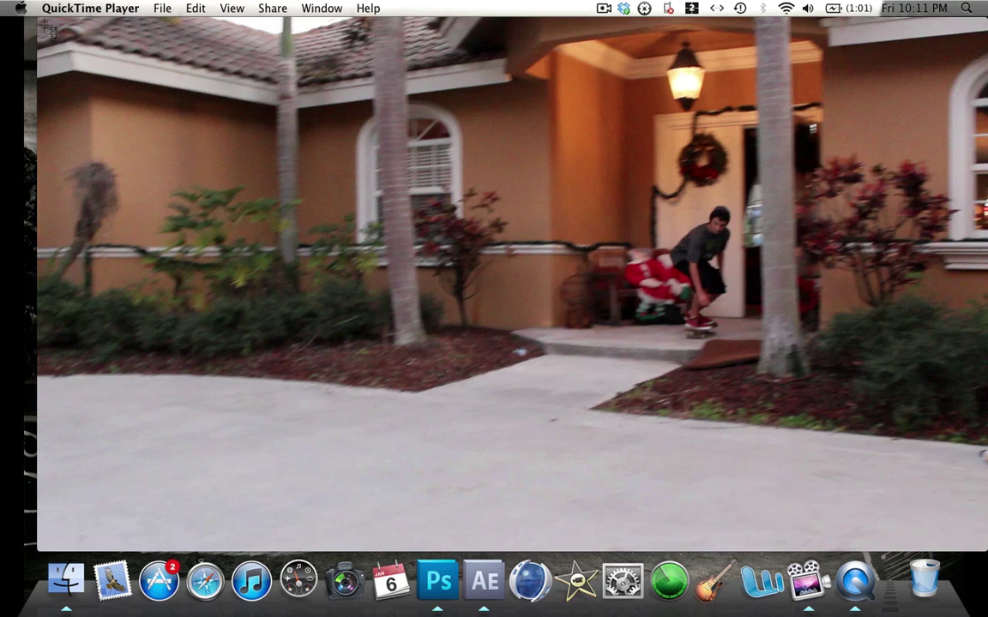
drag(36, 17, 986, 549)
Step: Leave full screen, close the Finder folder, and pick 'Screen shot 2012-01-06 at 10.11.54 PM.png' in Photoshop
key(super+w)
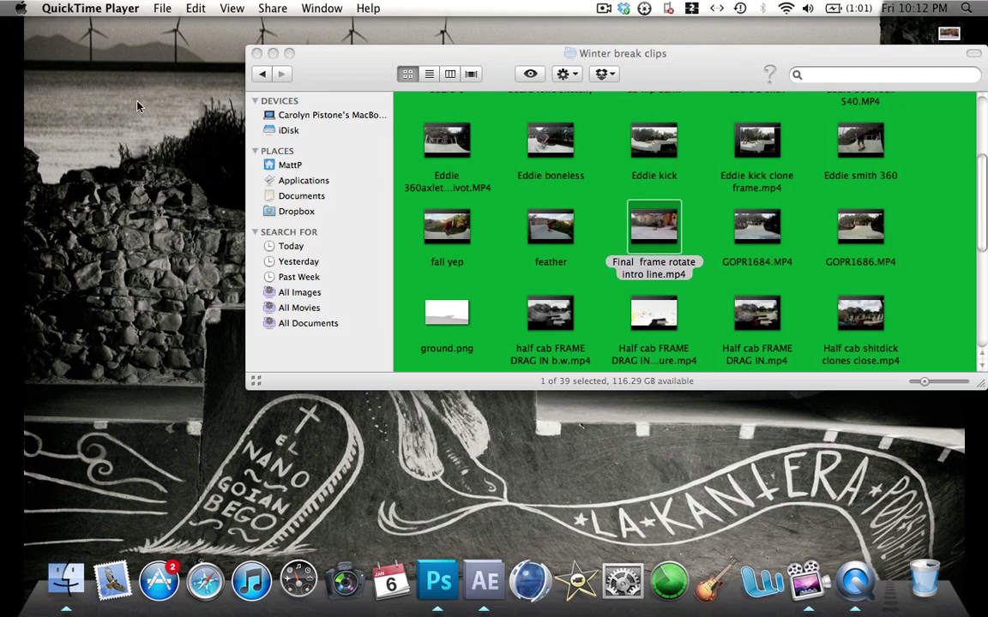
click(256, 54)
click(439, 582)
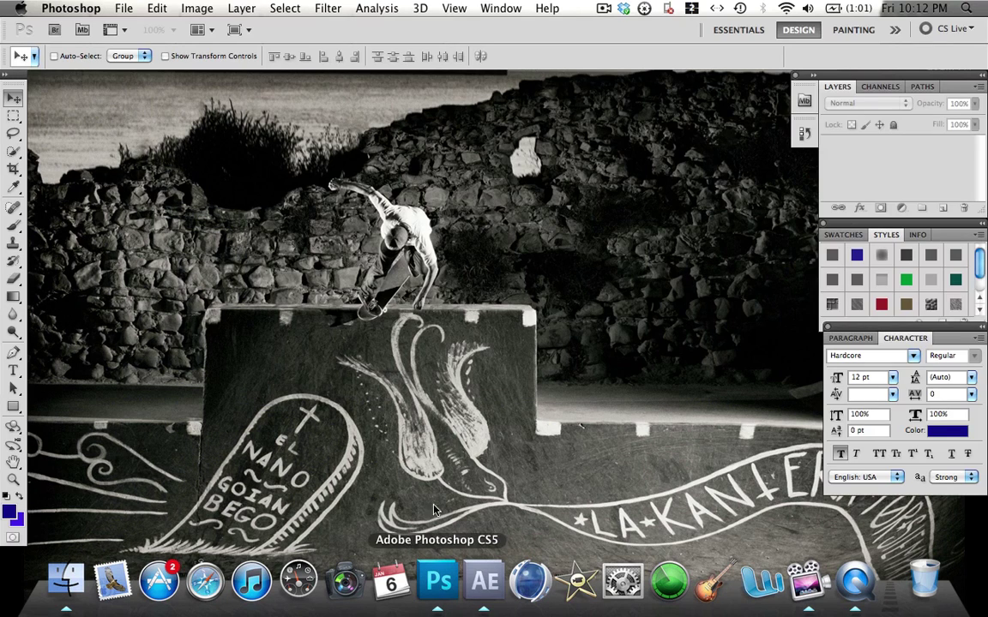
click(125, 8)
click(142, 41)
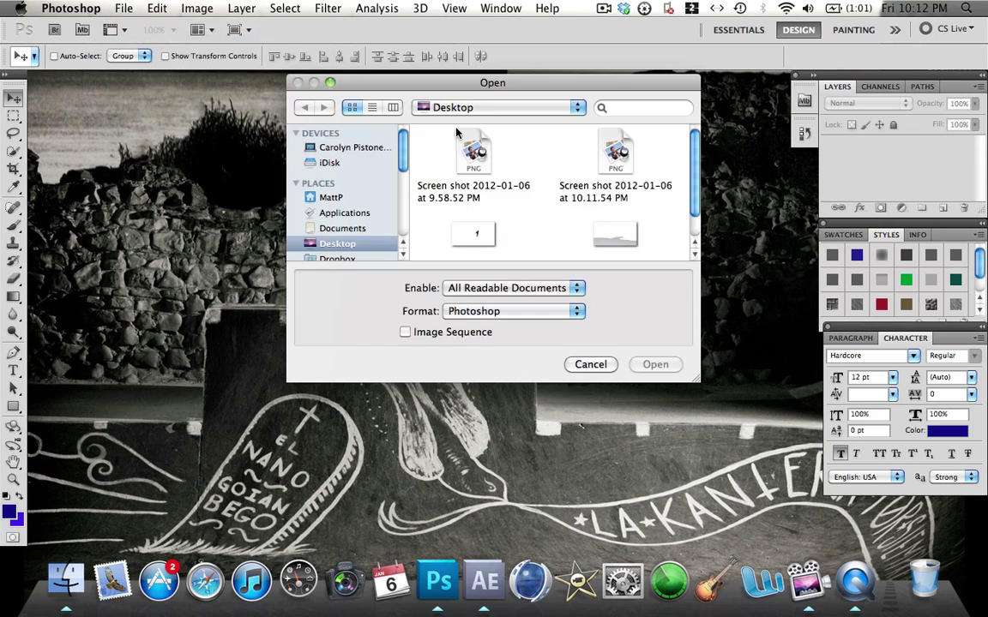
click(611, 166)
Step: Open the screenshot and Quick Select the skater's body and legs
click(655, 364)
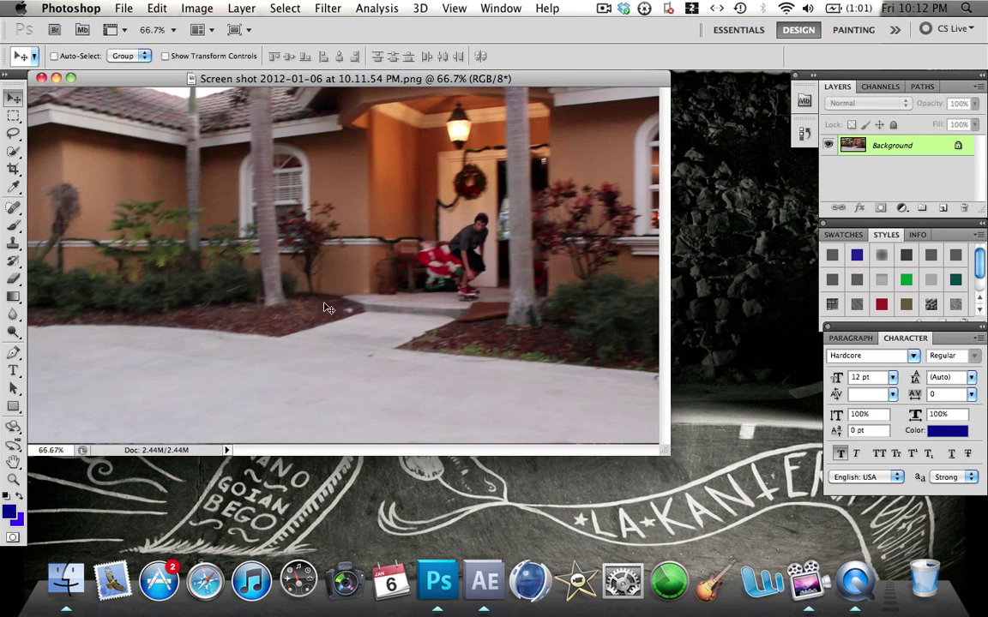
click(16, 153)
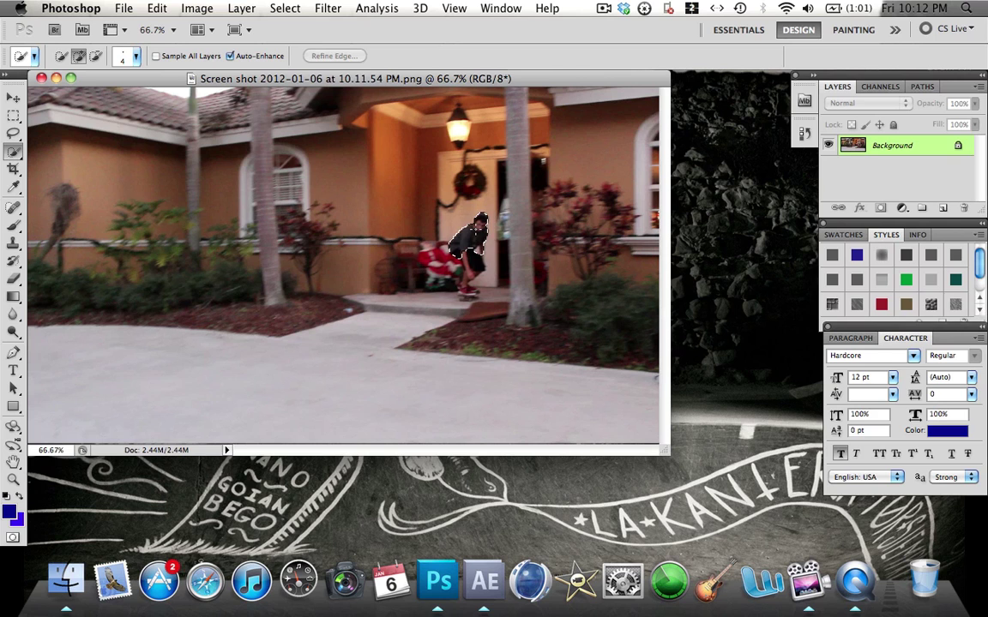
drag(468, 283, 468, 290)
scroll(468, 296, up, 5)
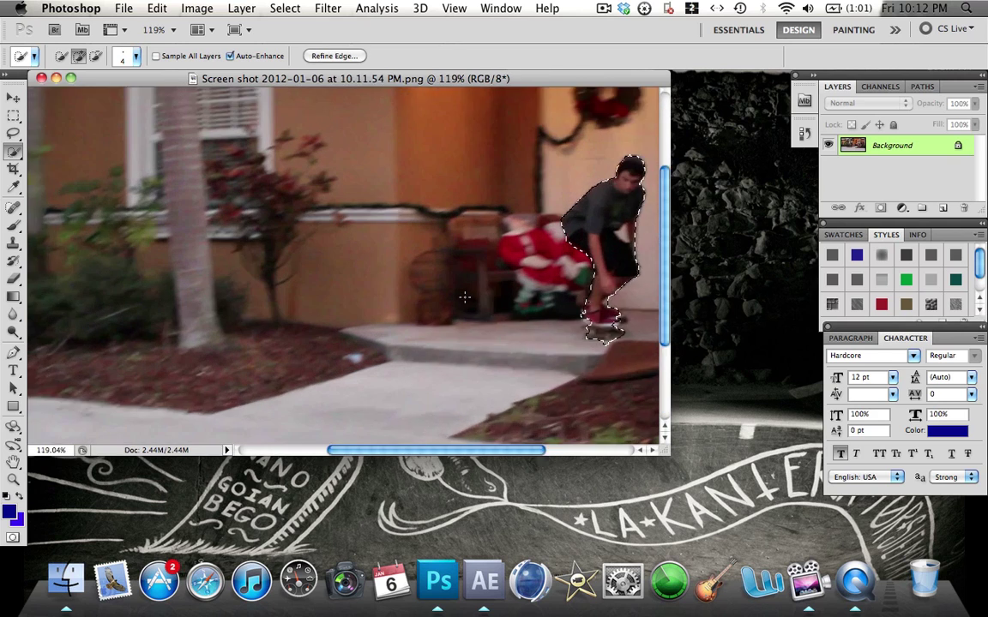
scroll(463, 297, right, 4)
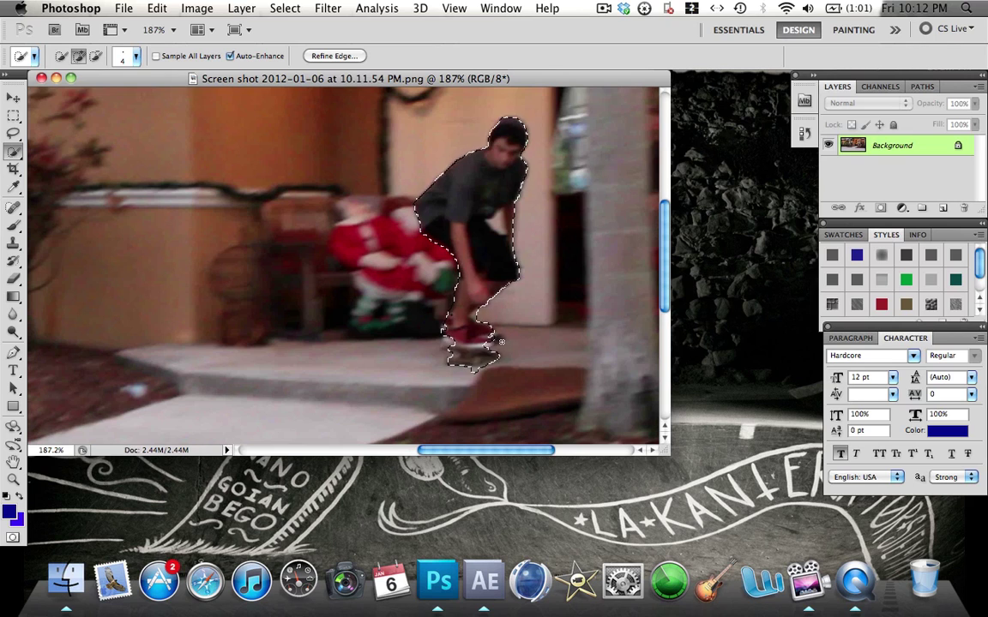
Step: Add the skateboard's left edge and subtract the background gap between arm and body
drag(495, 337, 446, 340)
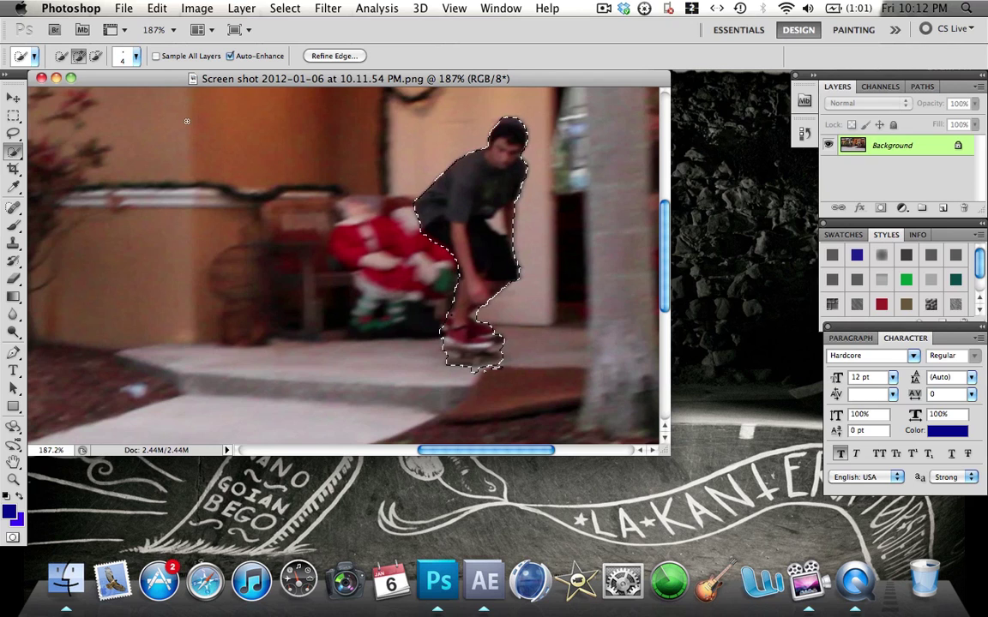
click(96, 56)
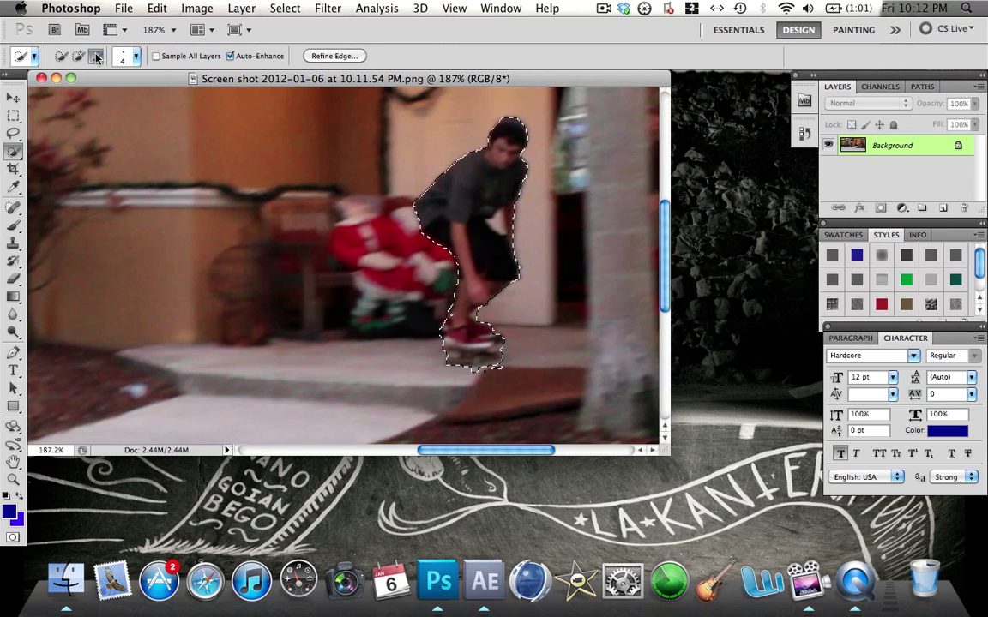
click(496, 223)
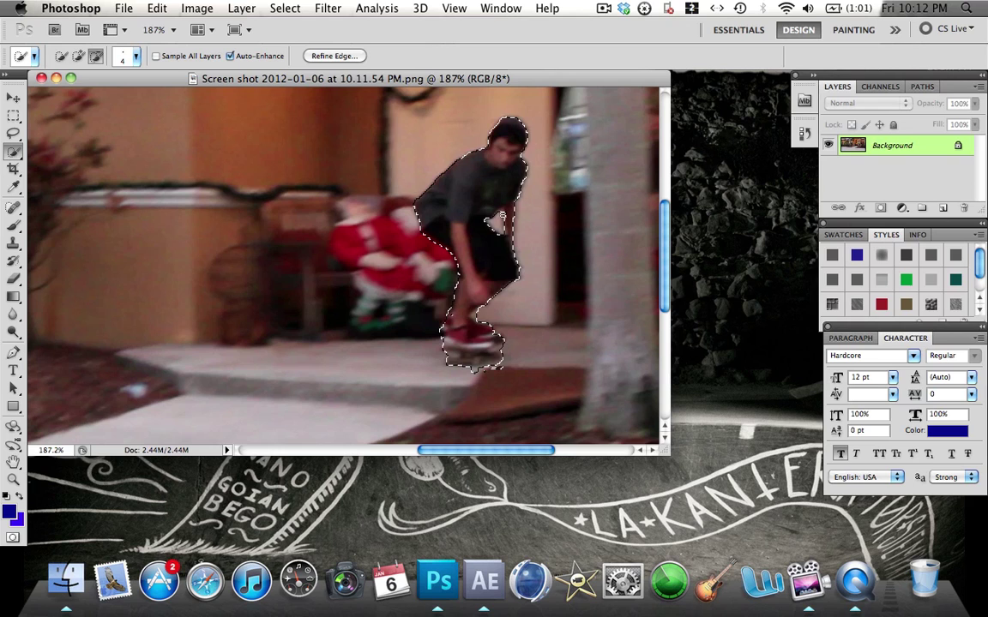
click(13, 98)
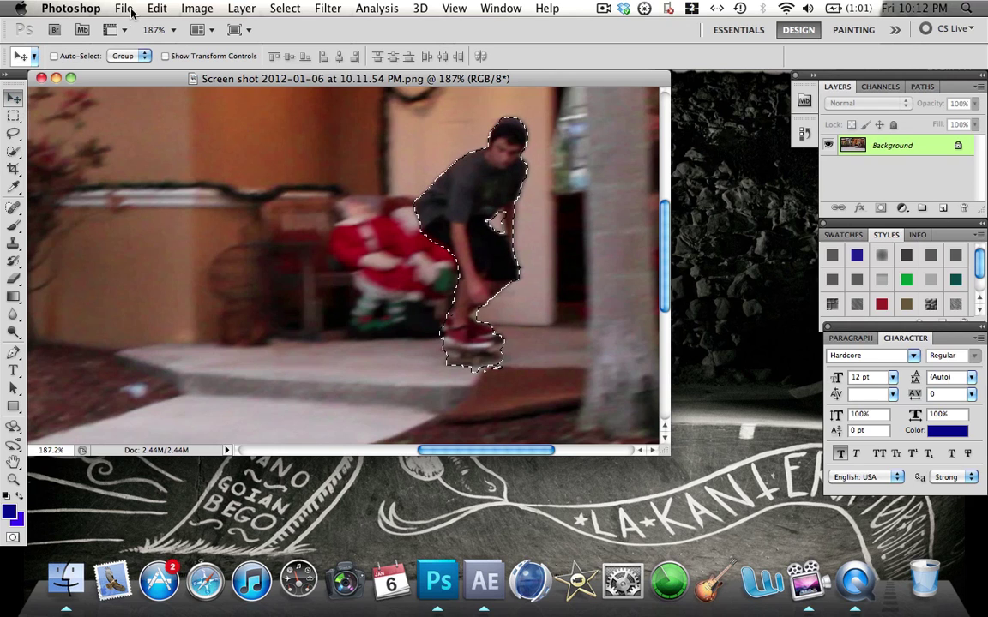
click(126, 7)
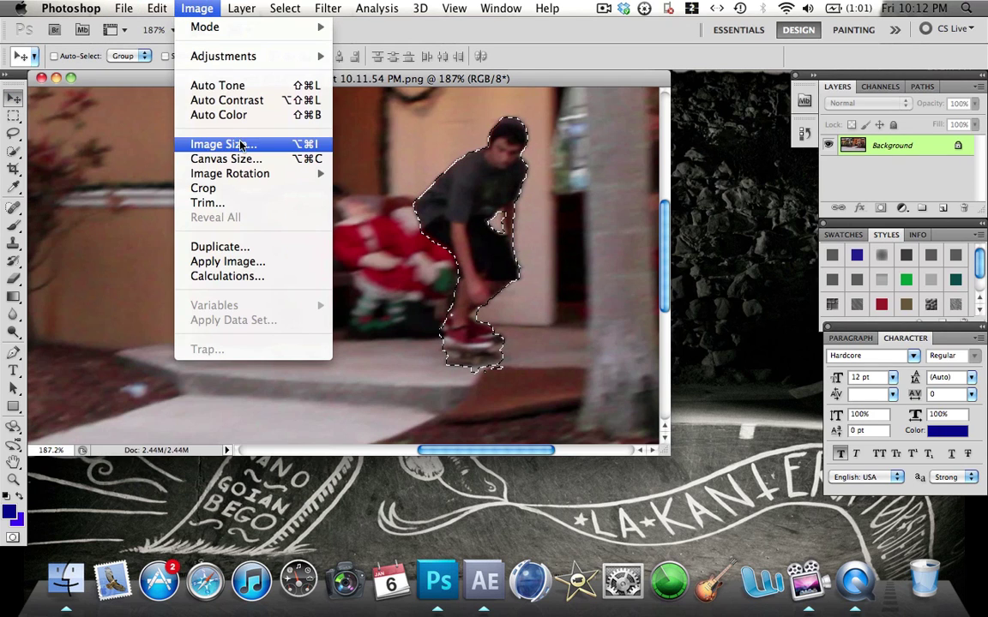
click(221, 130)
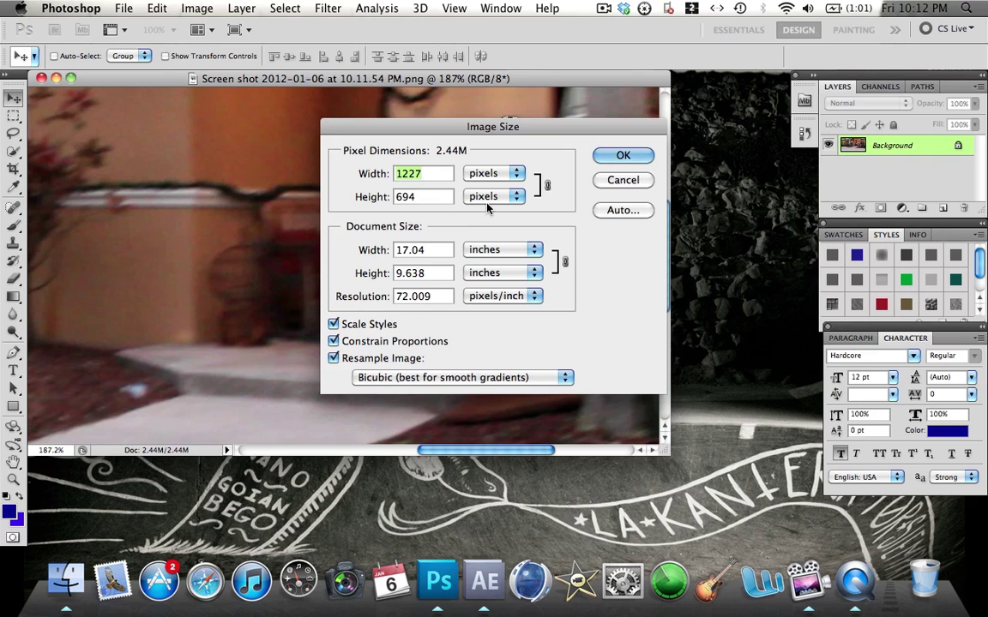
click(624, 179)
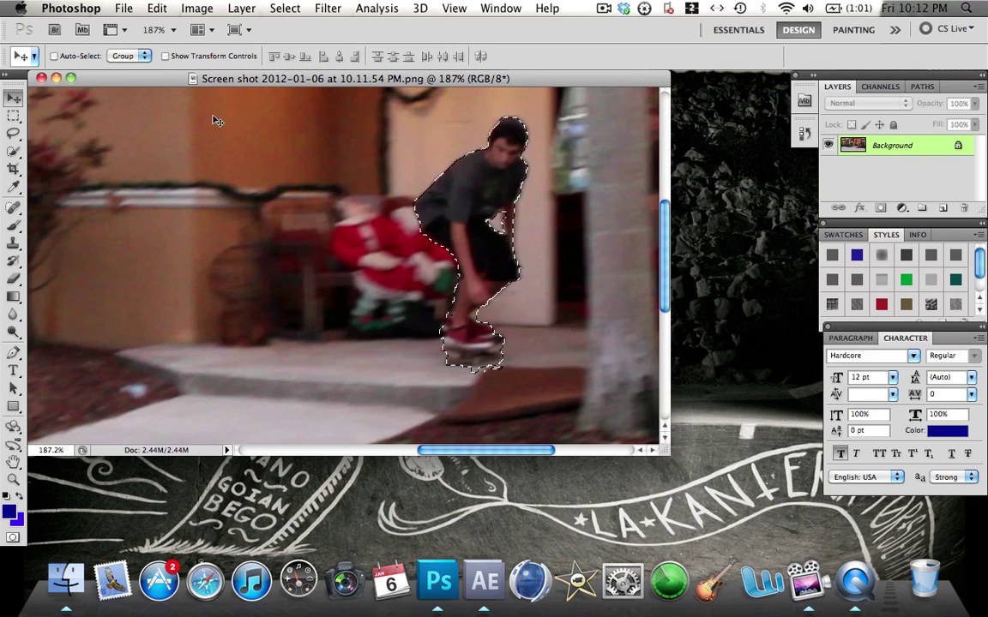
click(197, 8)
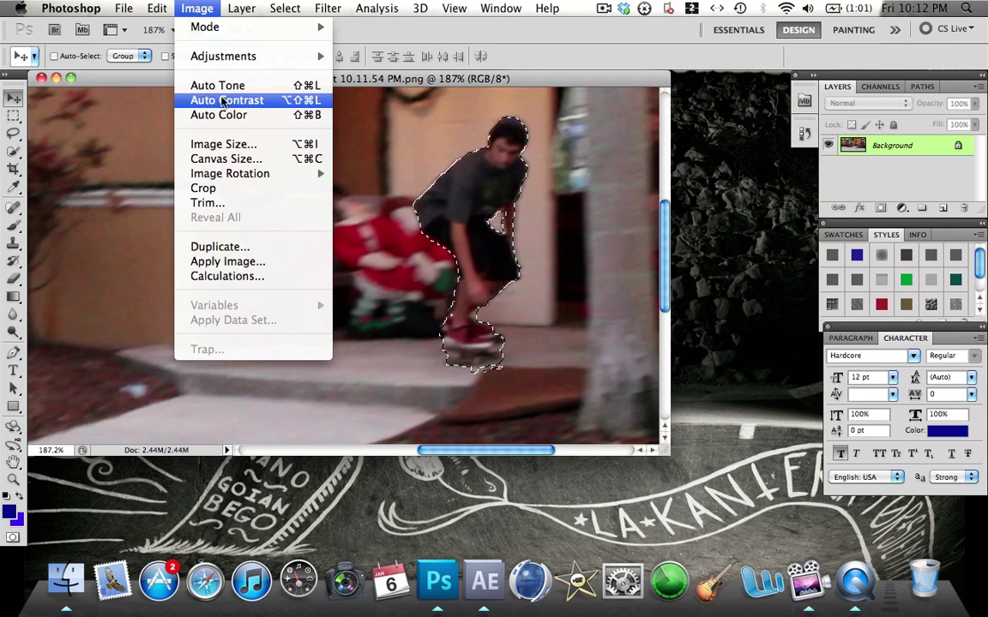
click(224, 144)
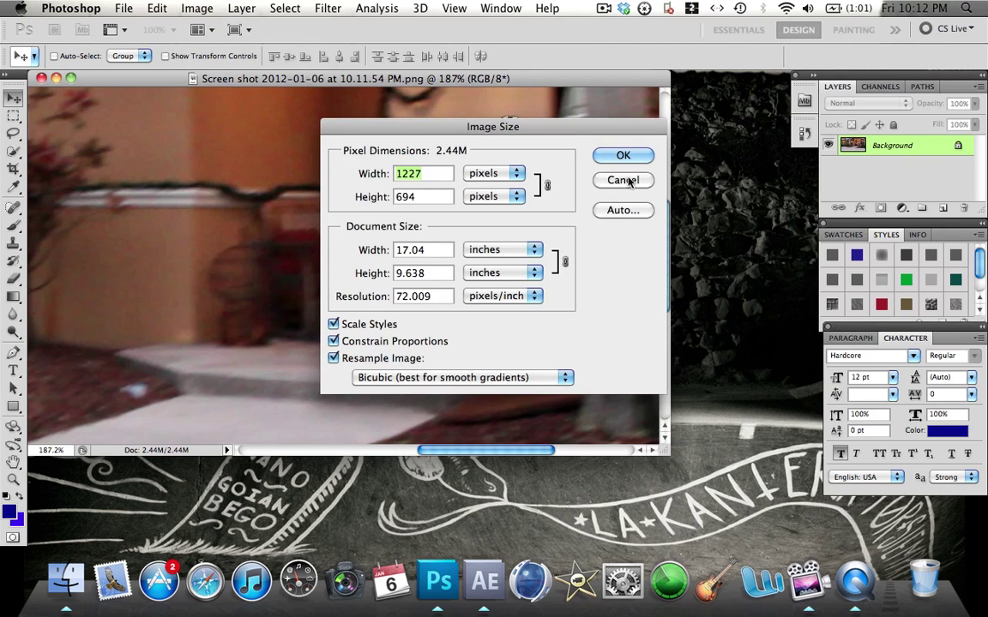
click(625, 180)
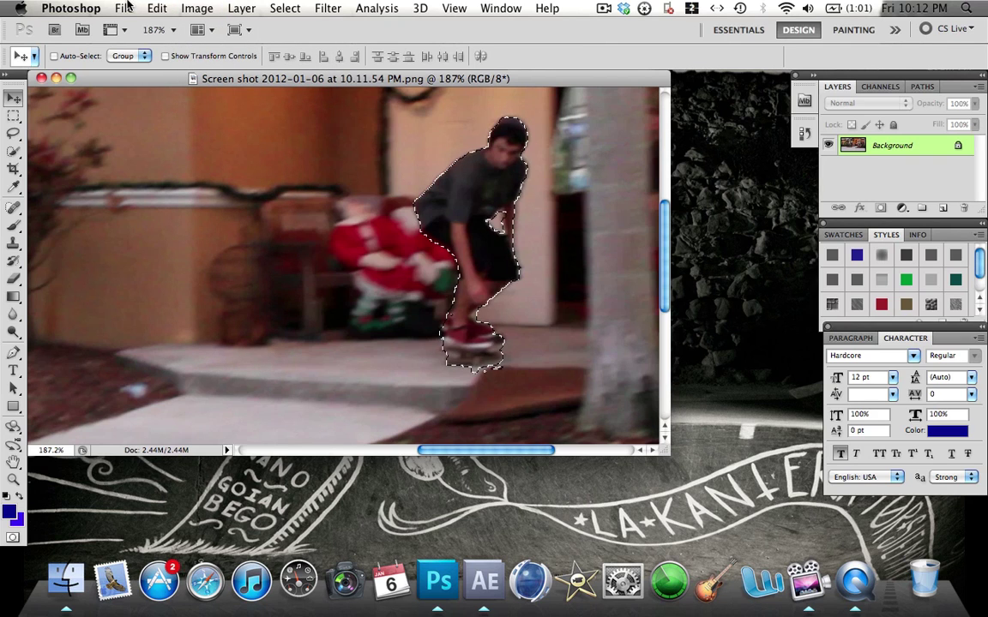
Step: Start a new transparent document with width 1227 and height 694 pixels
click(126, 6)
click(135, 24)
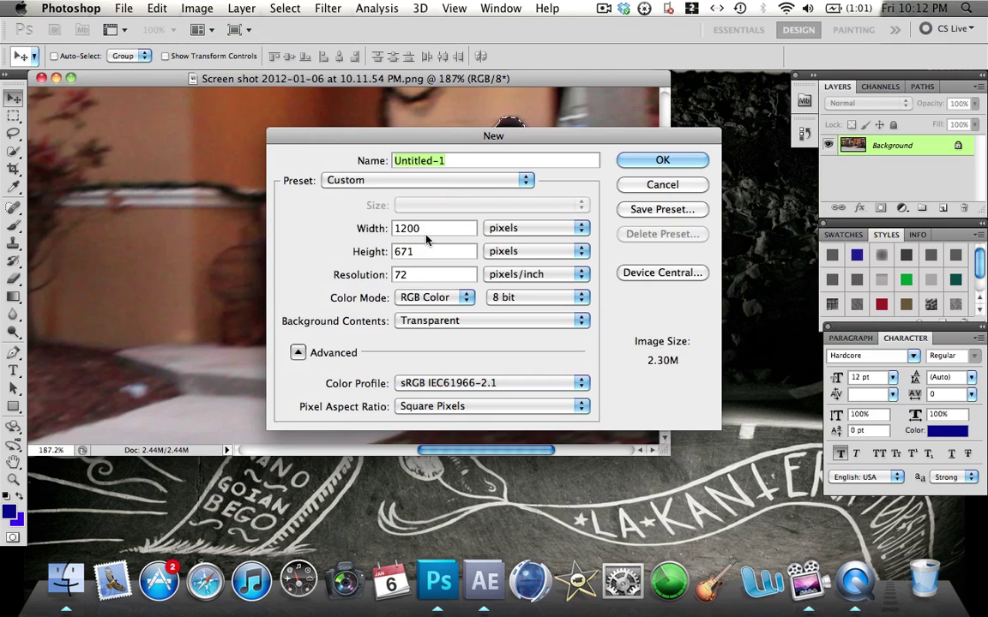
drag(448, 228, 408, 228)
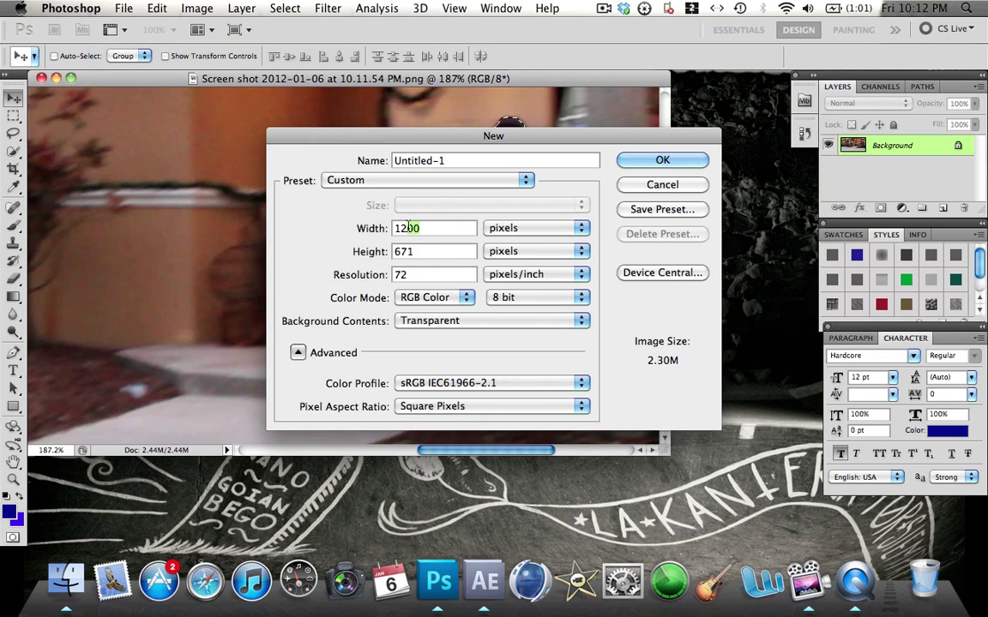
text(27)
drag(415, 251, 399, 251)
text(94)
Step: Create the document, float it, and move the selected skater into it as Layer 1
click(662, 159)
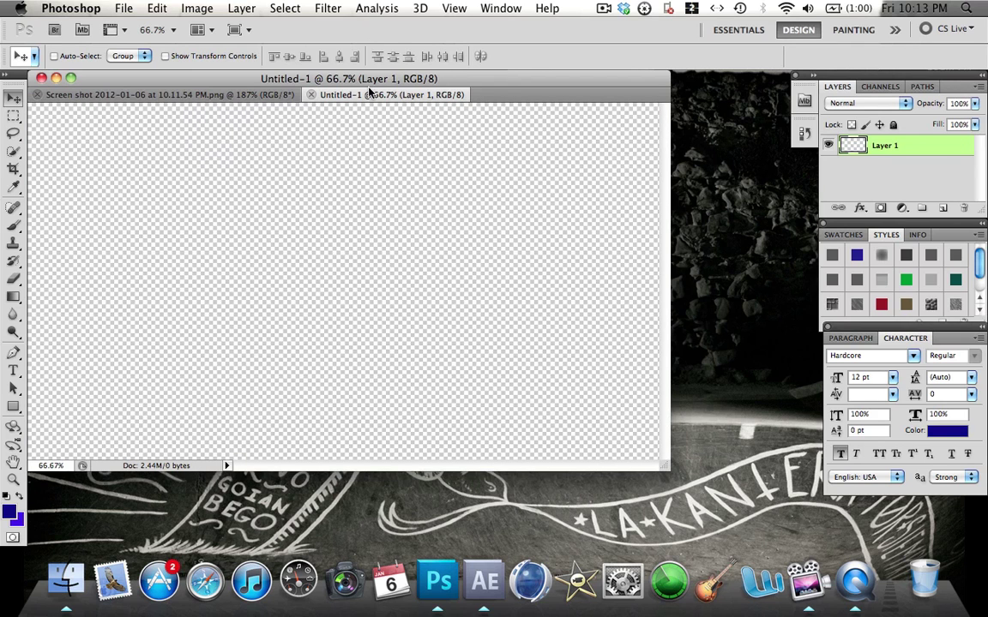
drag(369, 92, 315, 165)
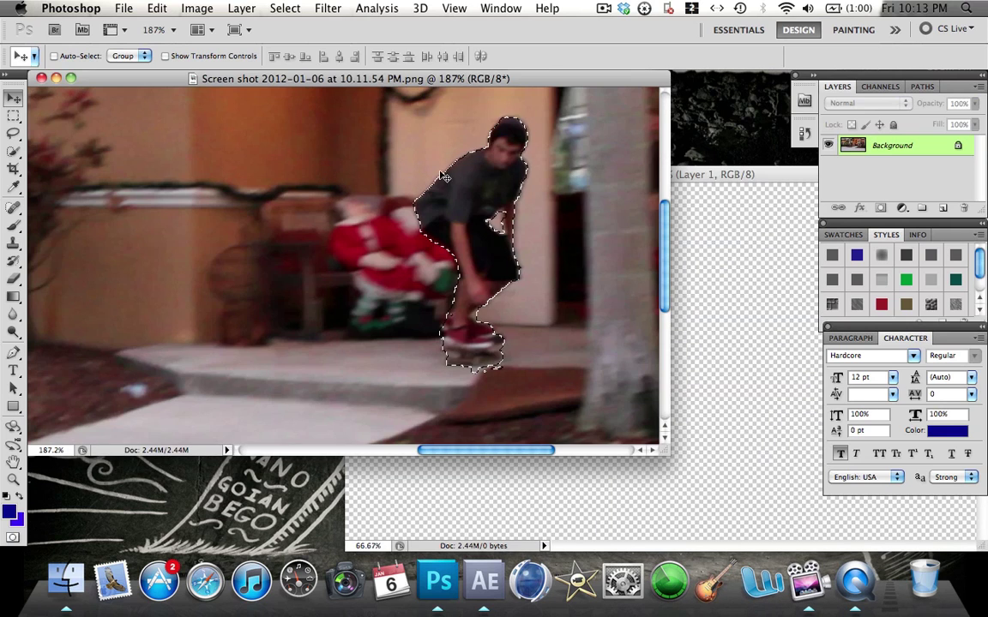
drag(443, 176, 742, 323)
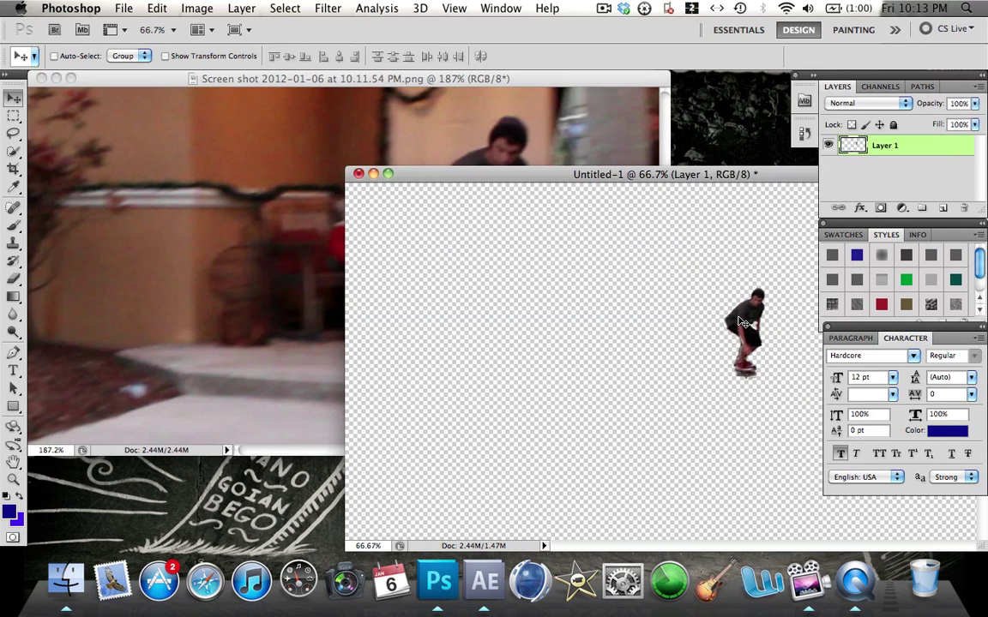
Step: Save the skater cutout as a PNG on the Desktop
click(359, 174)
click(620, 217)
click(568, 213)
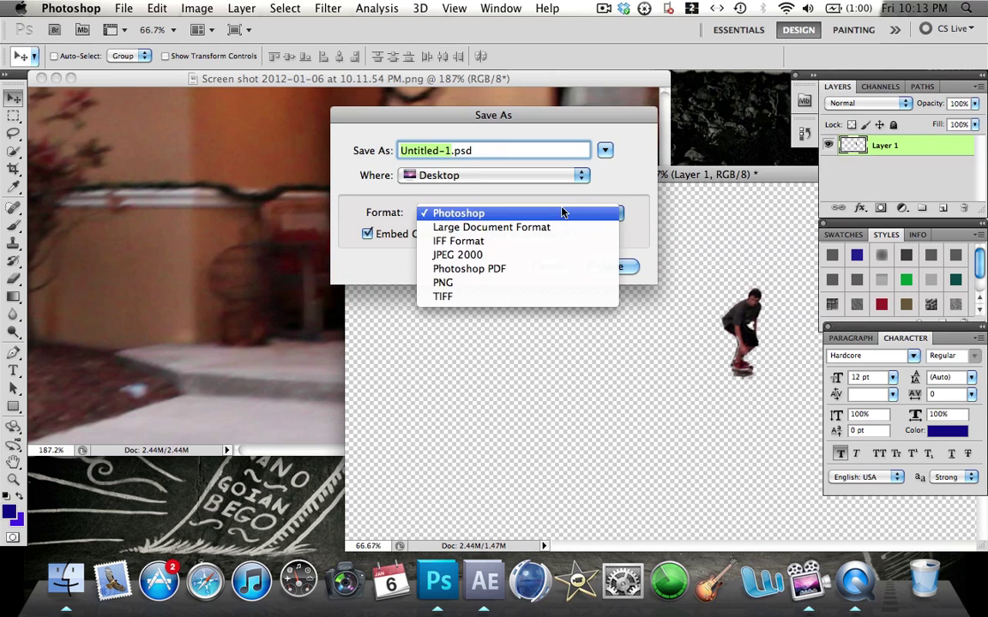
click(485, 283)
click(613, 268)
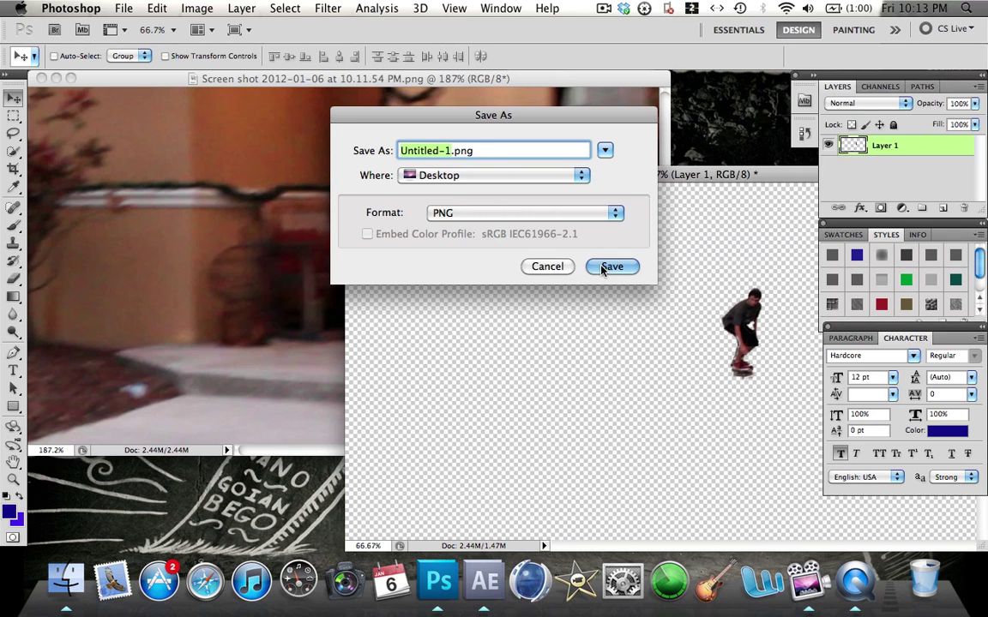
Step: Close the cutout document without saving the layered version
click(548, 268)
click(357, 174)
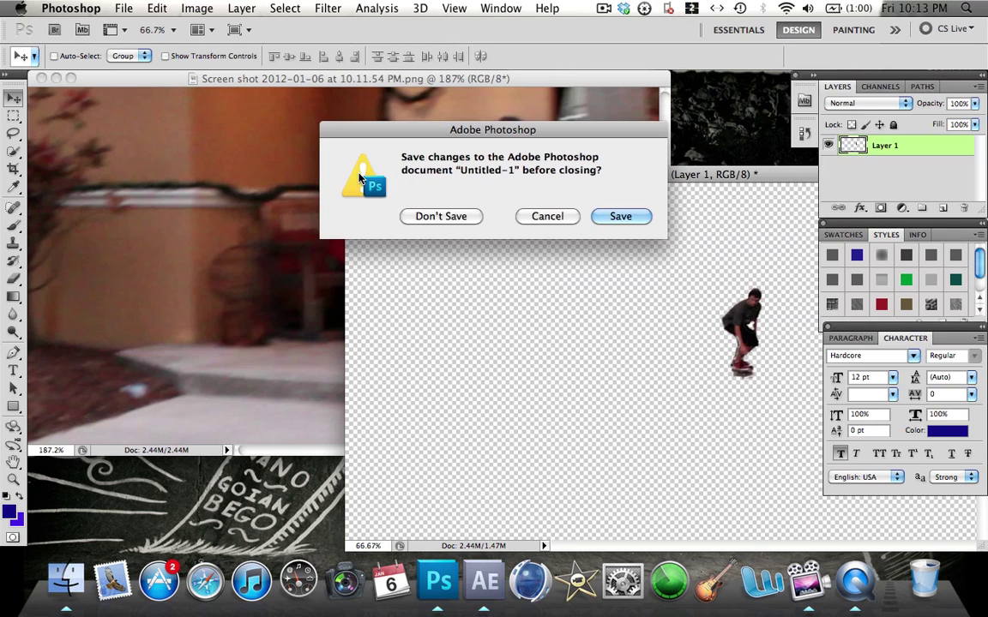
click(440, 216)
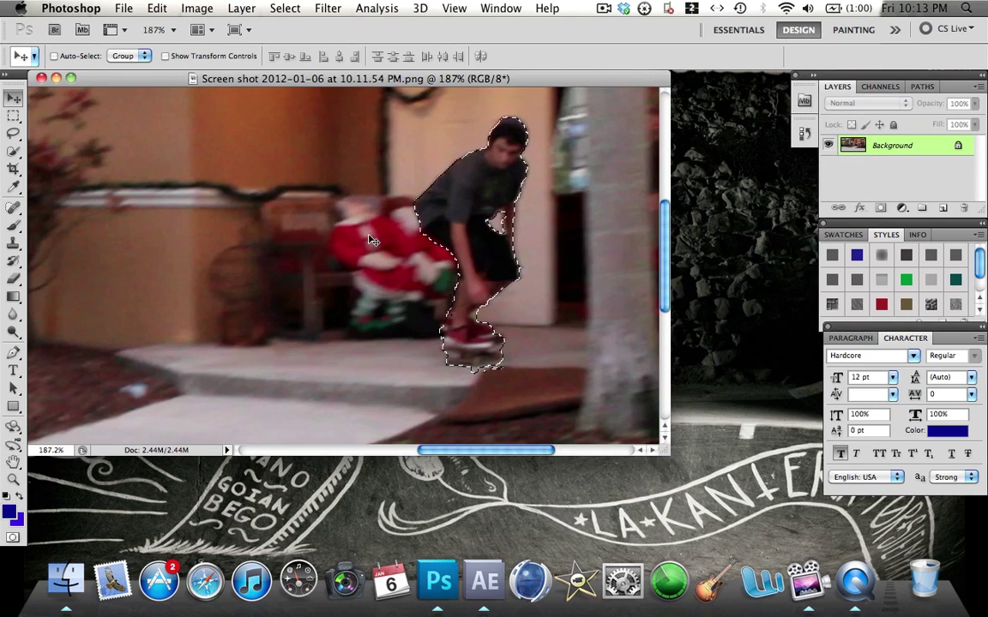
Step: Quick Select the skater's torso and head in the screenshot again
scroll(373, 240, down, 5)
scroll(340, 253, up, 2)
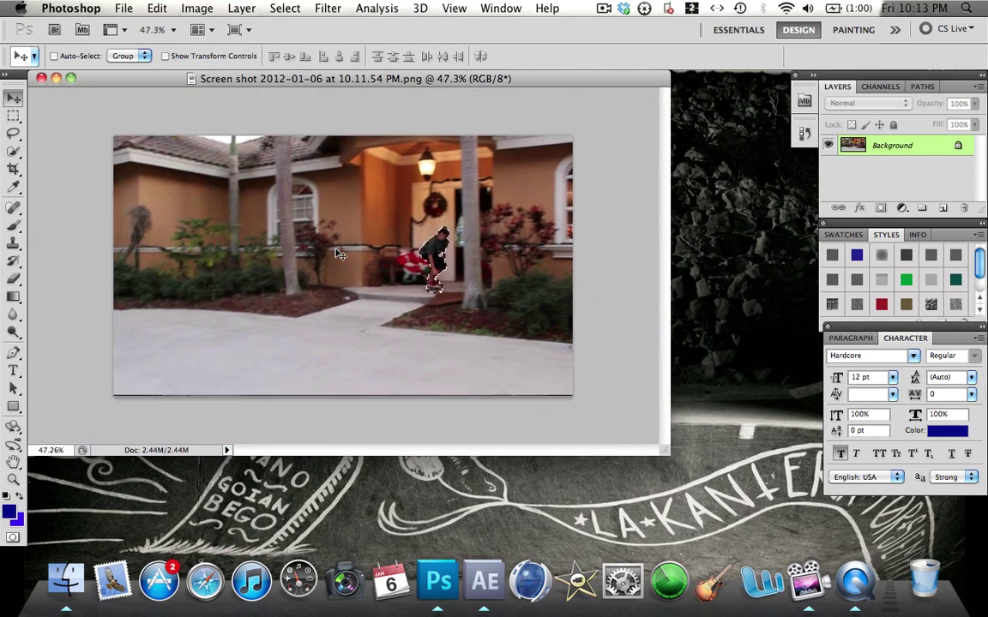
scroll(340, 254, down, 3)
scroll(339, 254, up, 2)
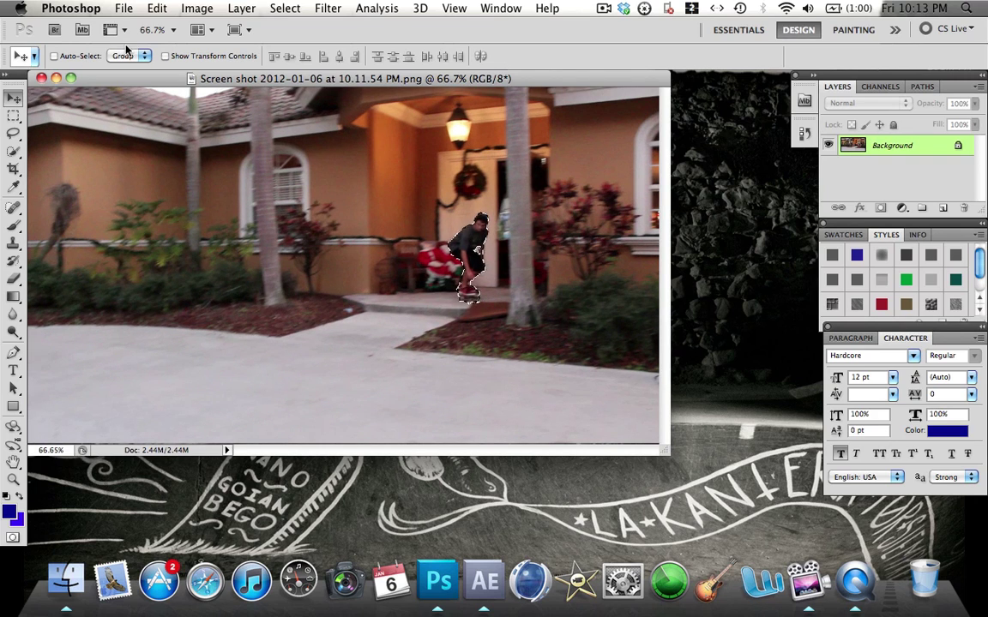
click(13, 151)
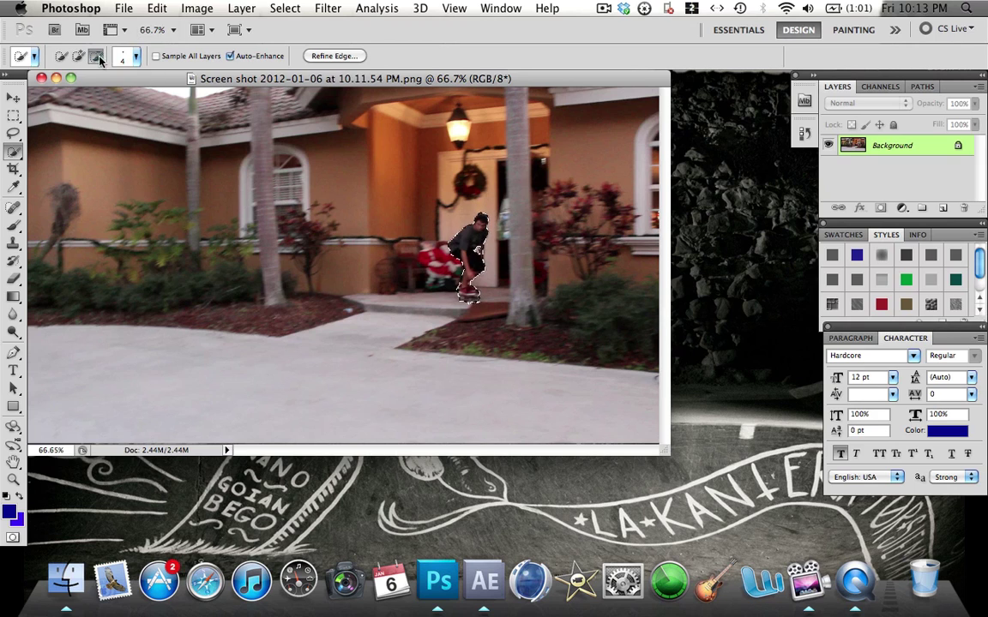
mouse_move(470, 257)
mouse_down()
mouse_move(483, 211)
mouse_move(468, 293)
mouse_up()
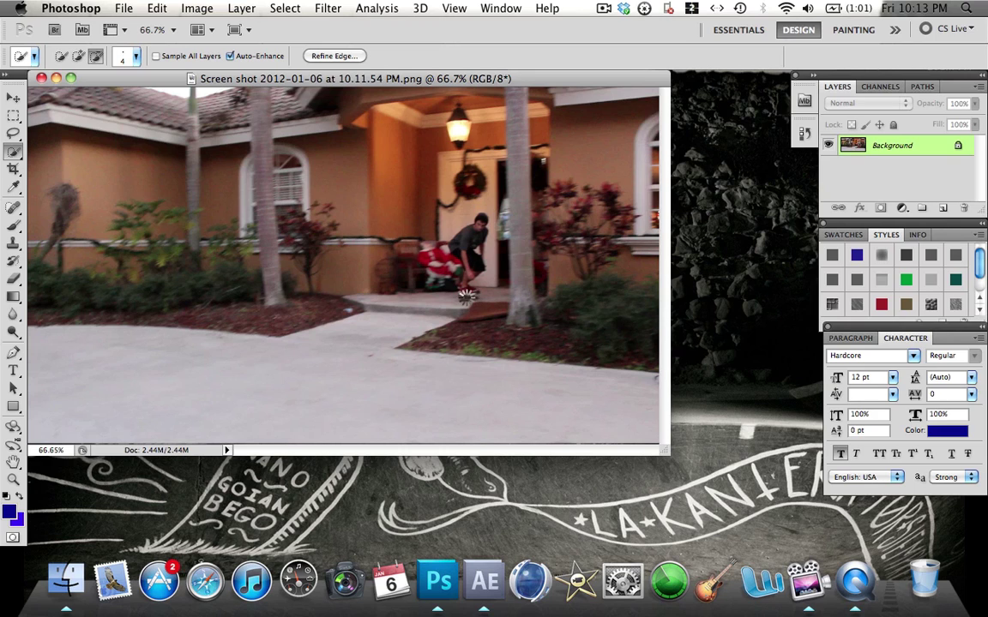
Step: Deselect the skater, then Quick Select the pale driveway and front walkway instead
key(super+d)
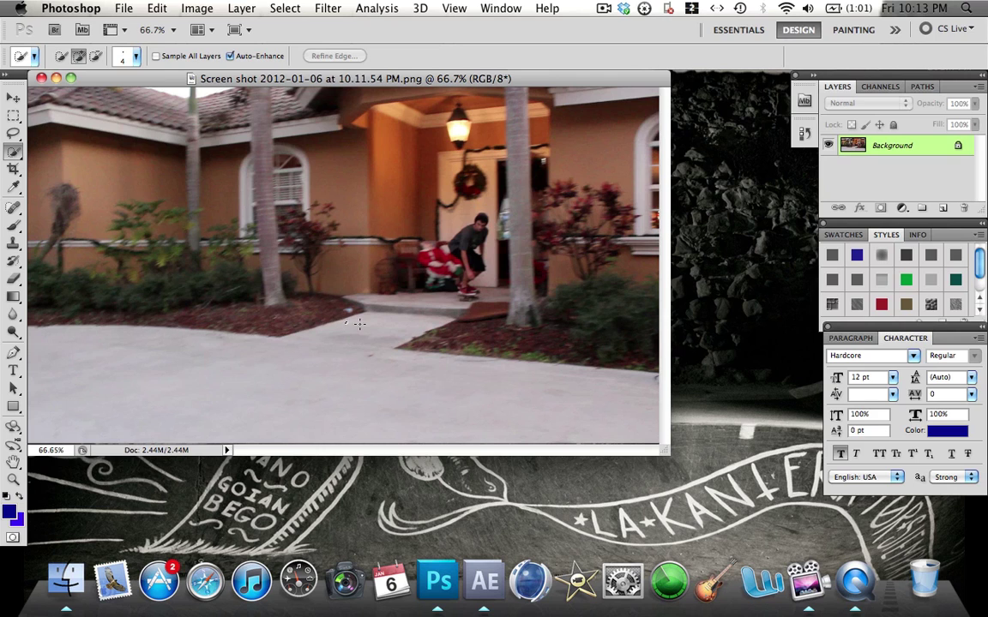
mouse_move(390, 323)
mouse_down()
mouse_move(345, 358)
mouse_move(304, 393)
mouse_move(124, 396)
mouse_move(420, 394)
mouse_move(536, 424)
mouse_up()
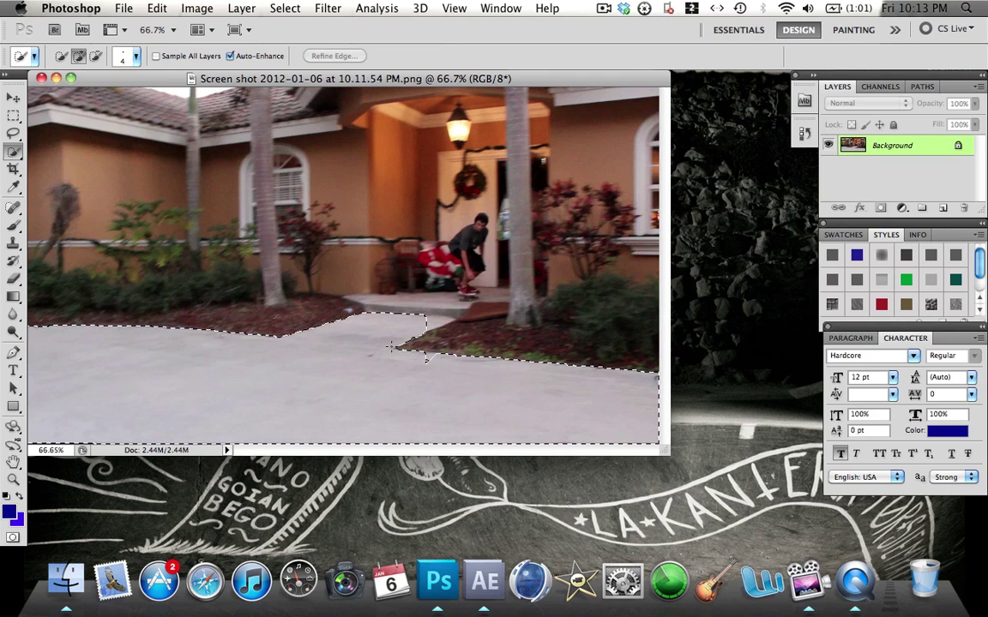
mouse_move(426, 359)
mouse_down()
mouse_move(548, 386)
mouse_move(446, 334)
mouse_move(418, 371)
mouse_up()
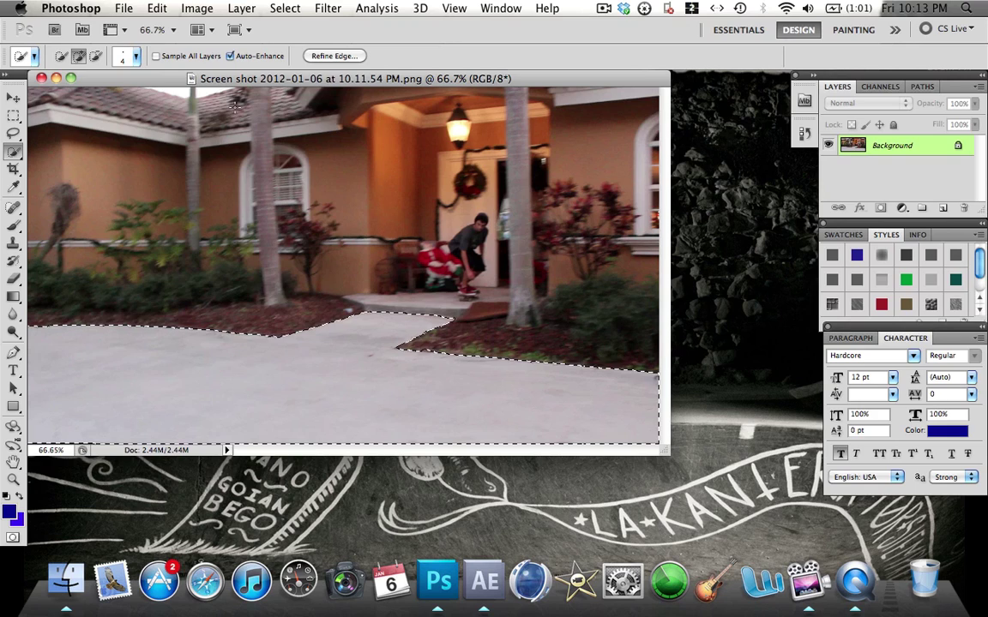
click(123, 8)
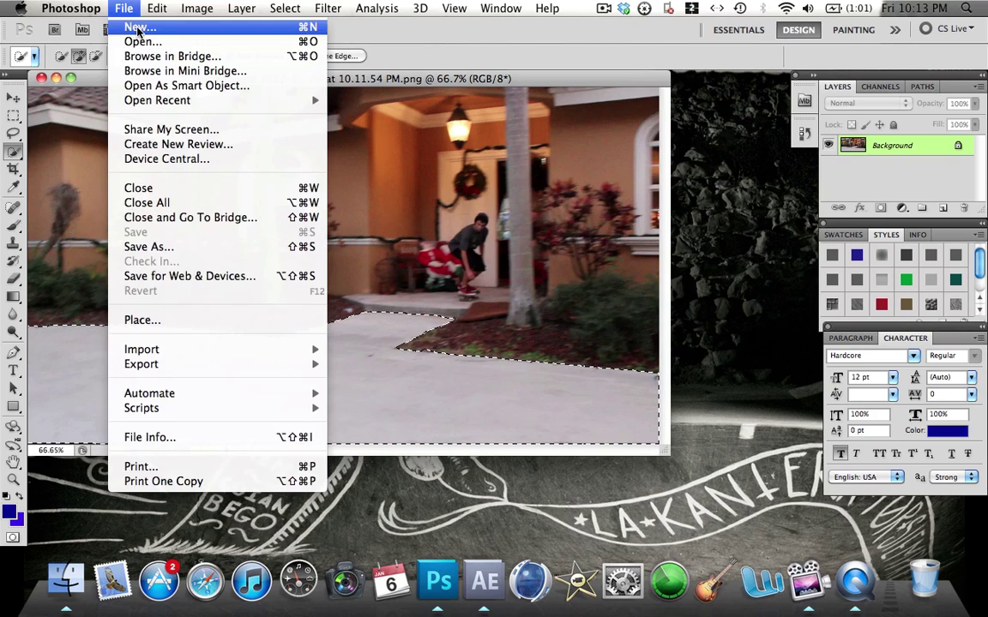
Step: Create a new transparent 1227×694 document and copy the selected driveway into it
click(441, 80)
key(super+n)
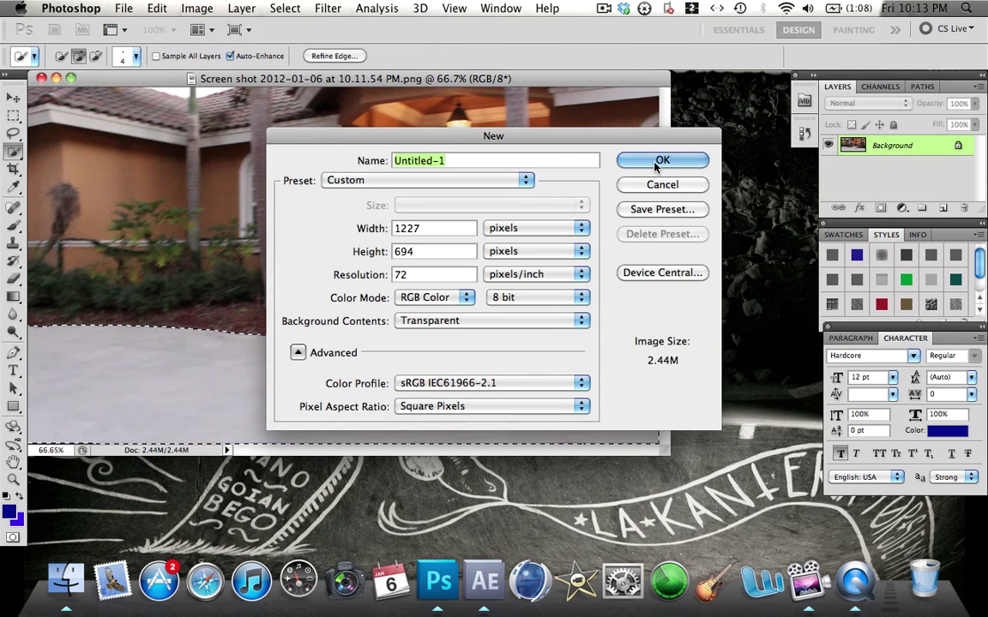
click(588, 144)
drag(375, 94, 351, 174)
click(224, 154)
key(v)
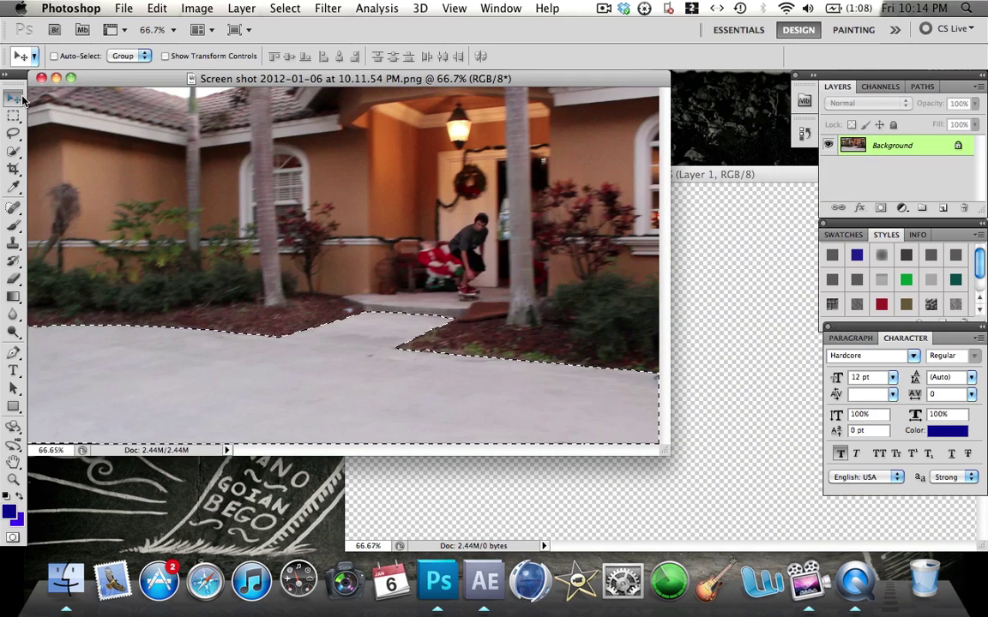
drag(240, 360, 476, 504)
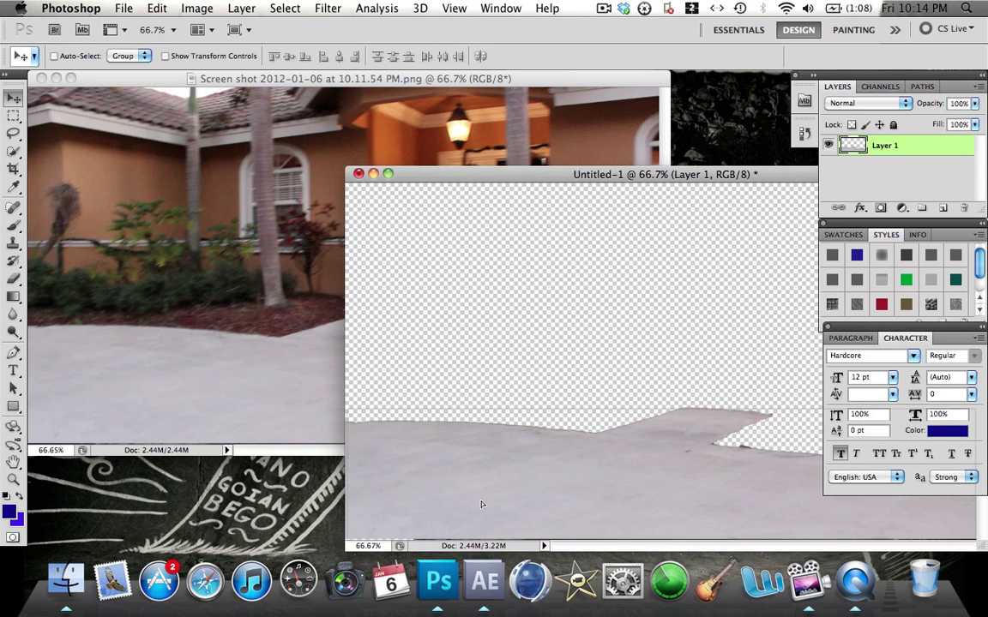
Step: Cancel saving the driveway as PNG, then close it and the screenshot without saving
click(361, 174)
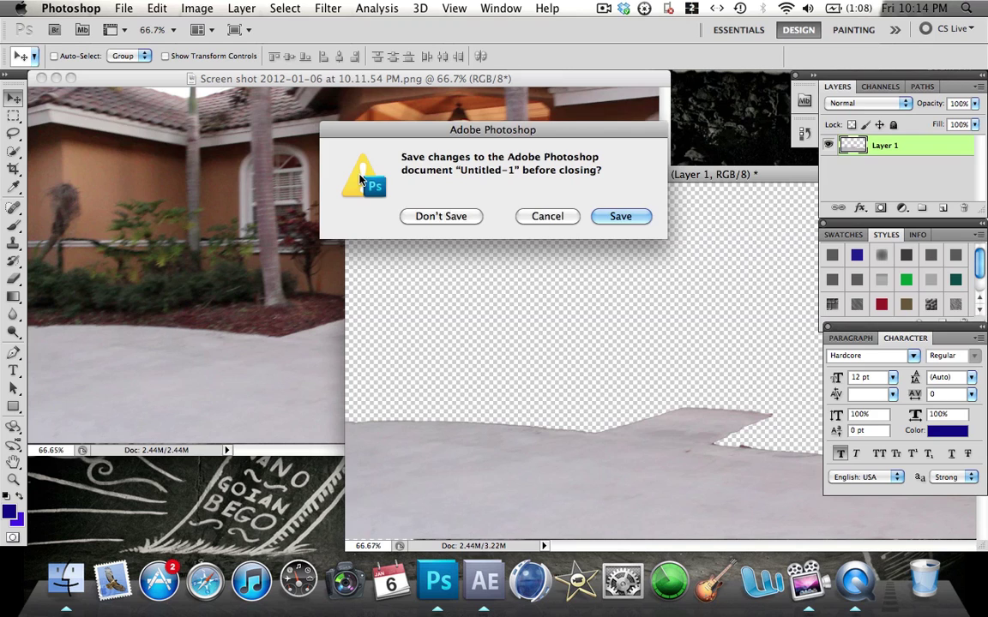
click(619, 216)
click(481, 215)
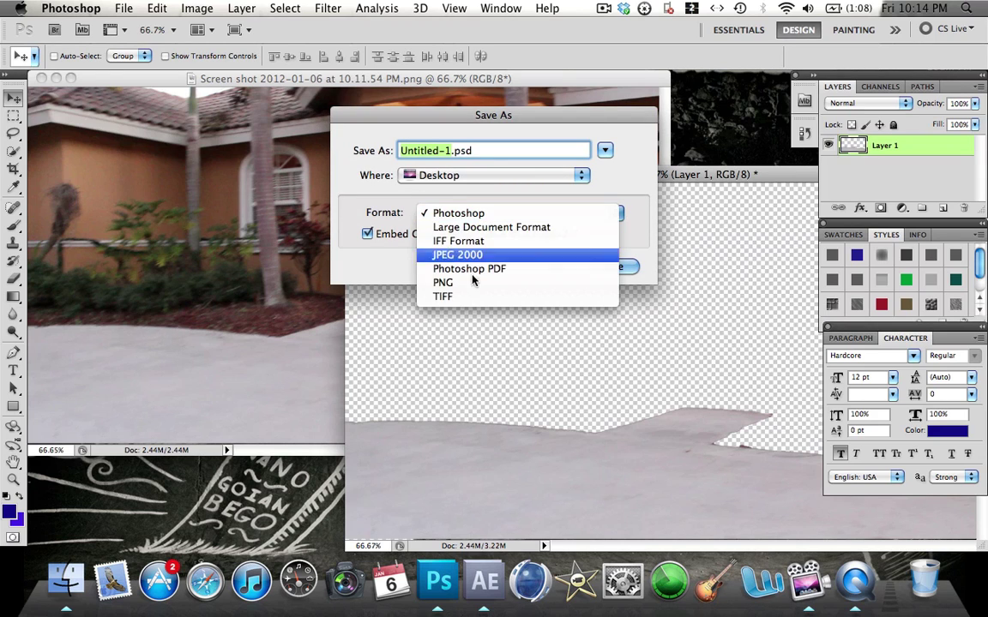
click(468, 285)
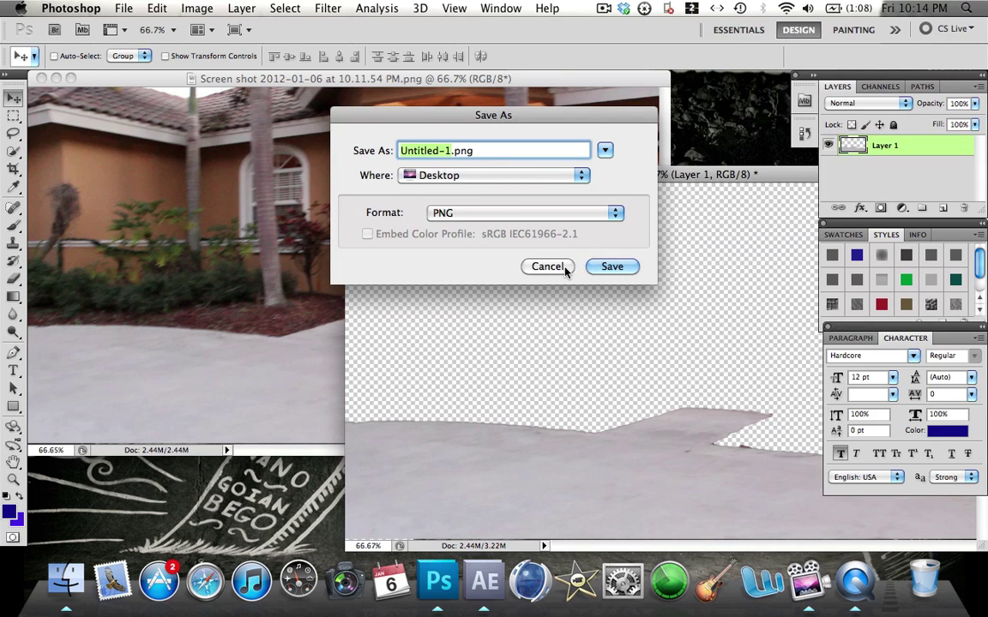
click(547, 267)
click(359, 175)
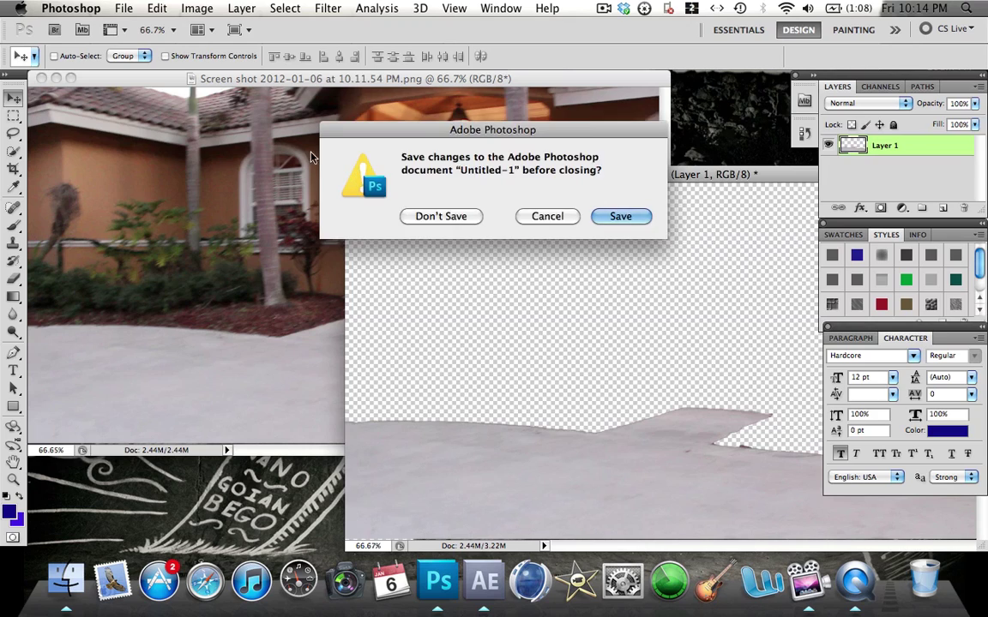
click(470, 218)
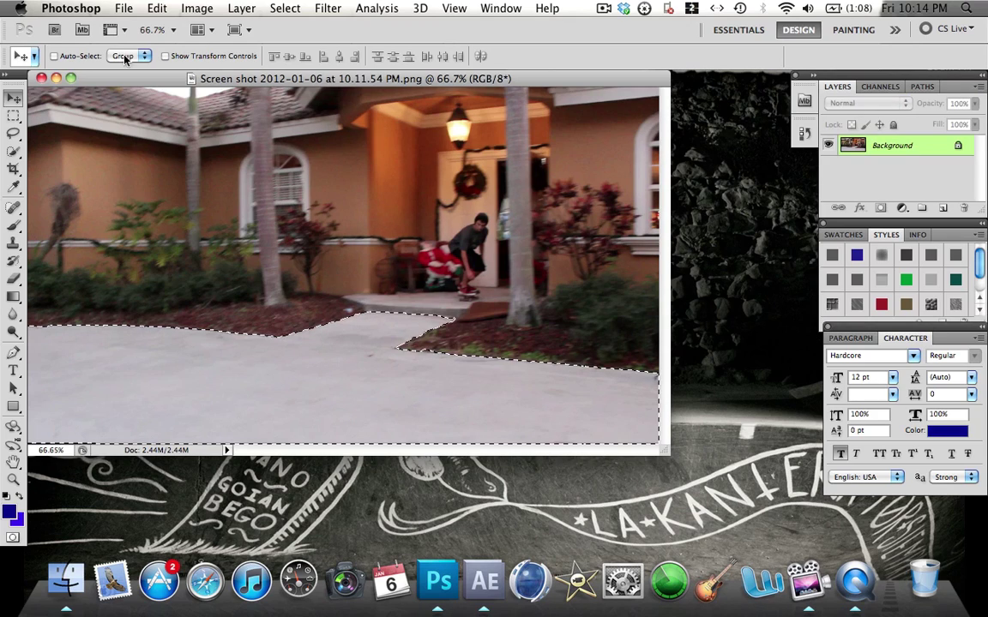
click(41, 78)
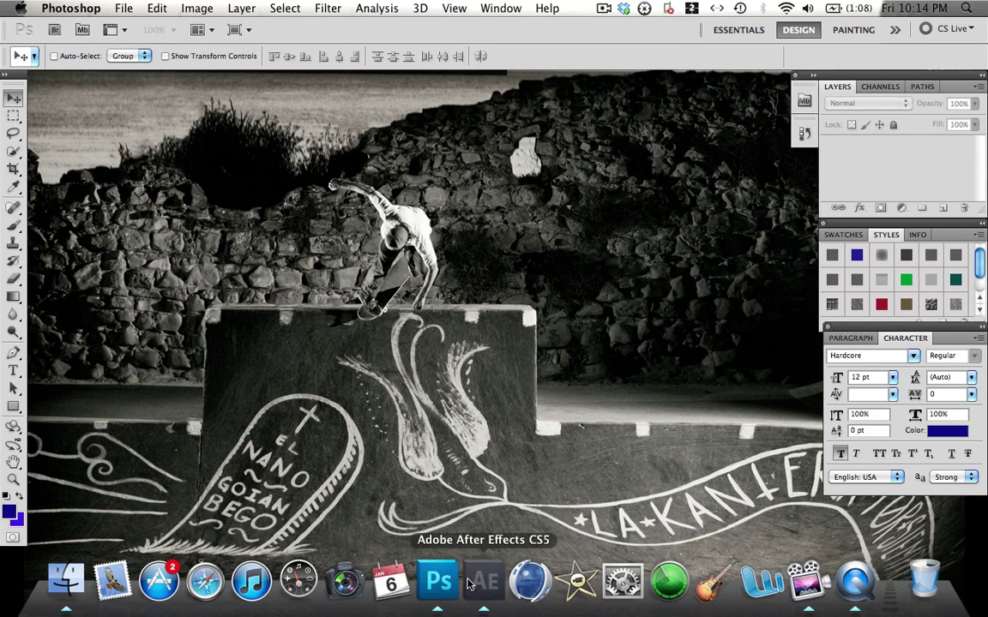
Step: Switch to After Effects and slide the MVI_2486 layer to start at about 2 seconds
click(483, 583)
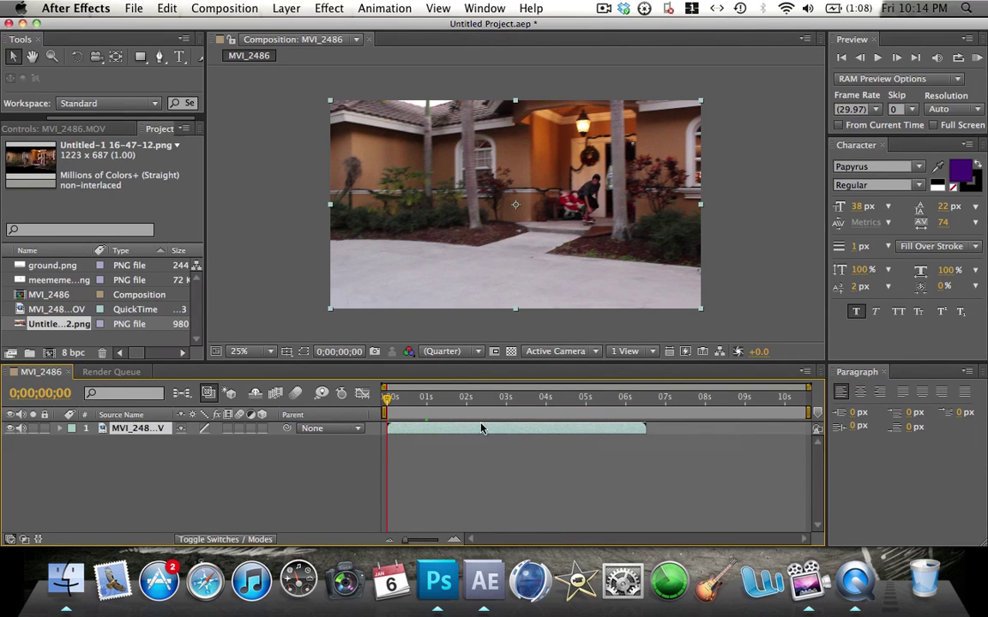
drag(390, 401, 506, 430)
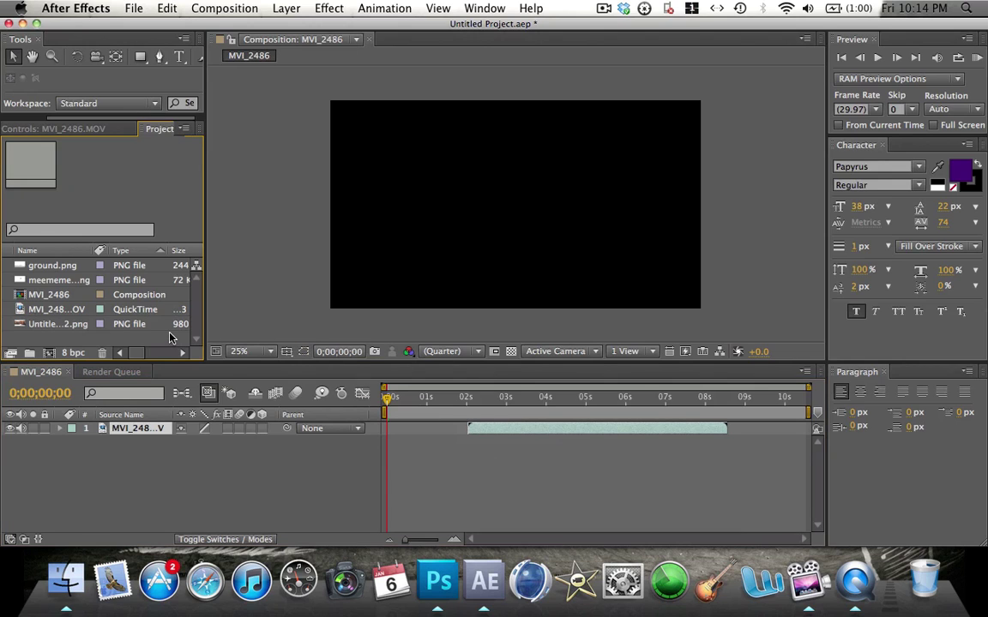
Step: Add meememem.png to the composition and move the playhead to the video's 2-second start
click(39, 281)
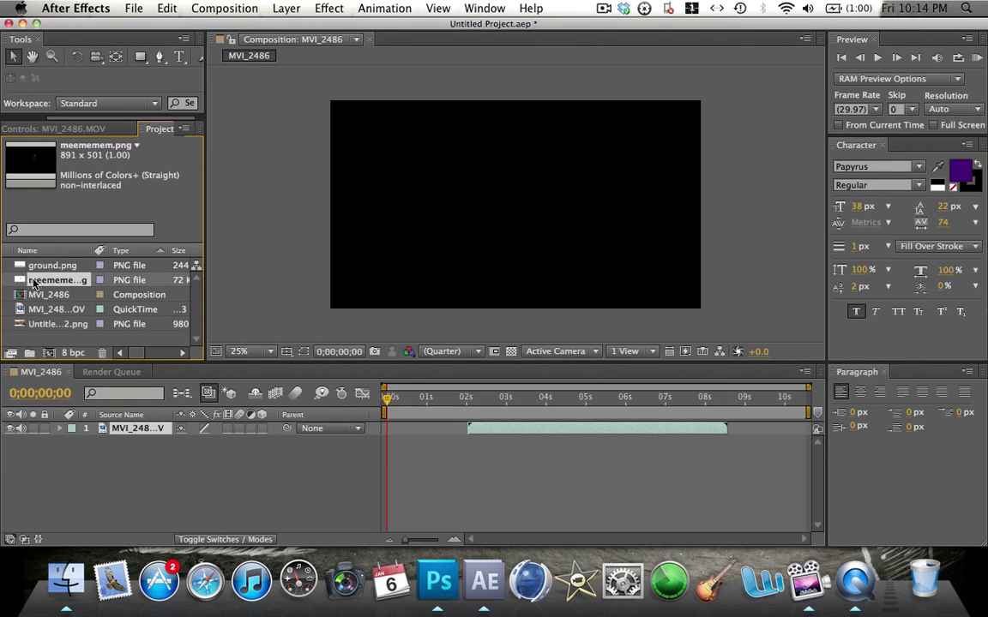
drag(39, 281, 534, 209)
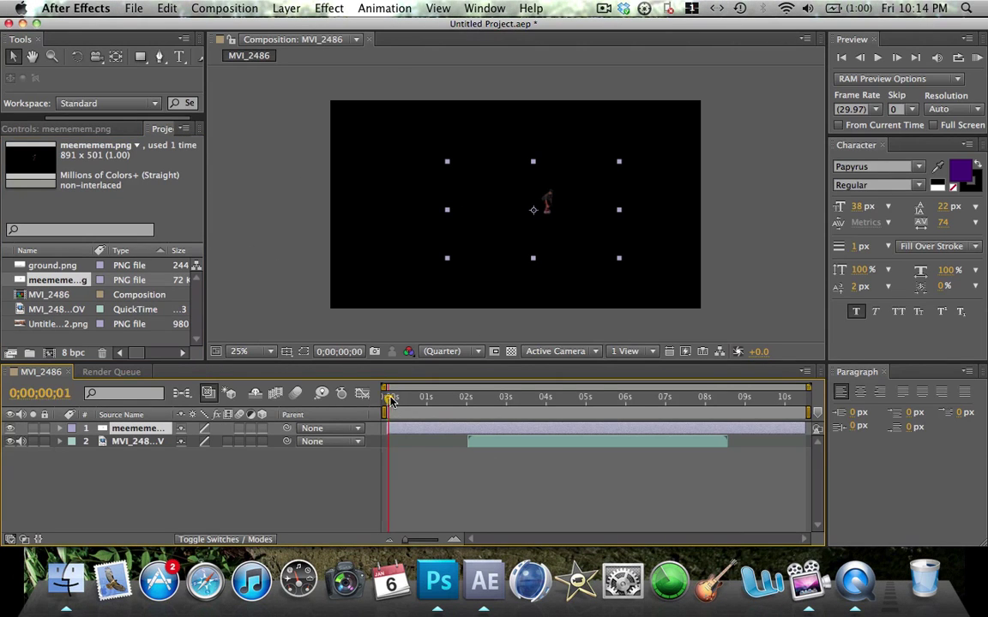
drag(386, 398, 467, 415)
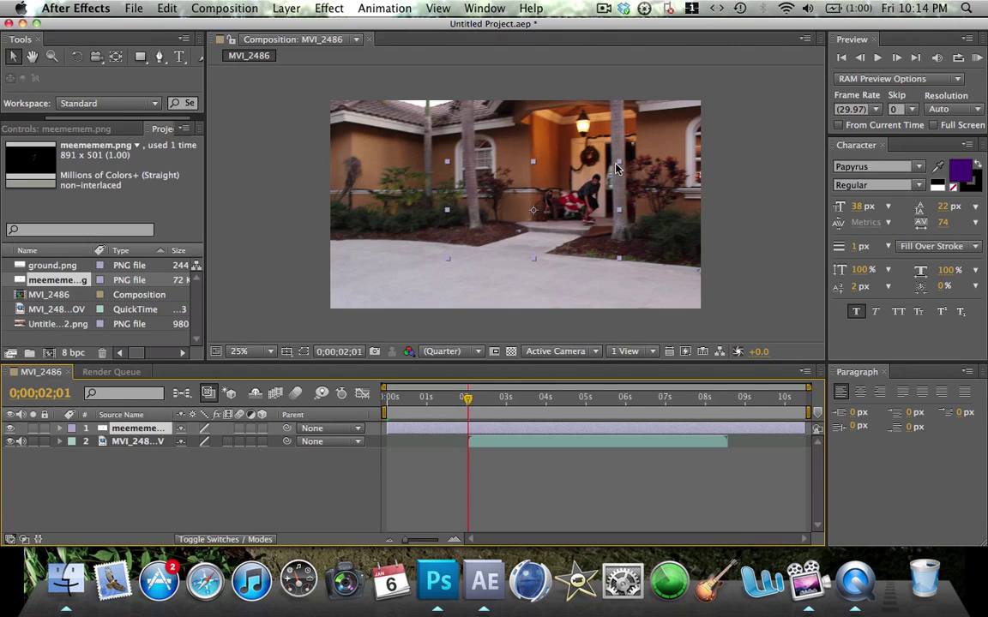
Step: Scale and position the cutout over the filmed skater, and trim its out point to 2 seconds
drag(618, 160, 733, 107)
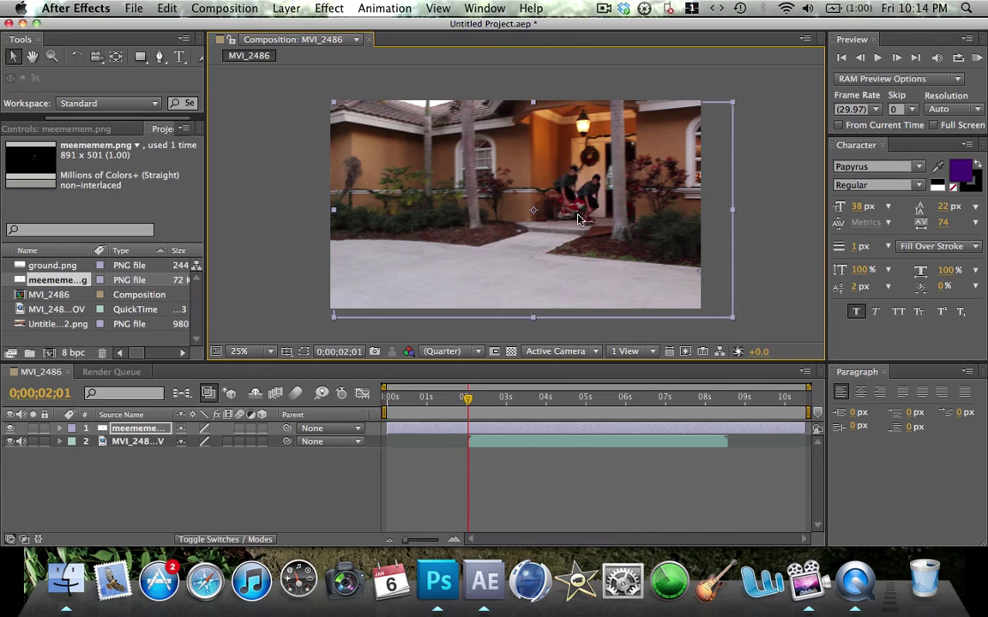
drag(563, 204, 586, 211)
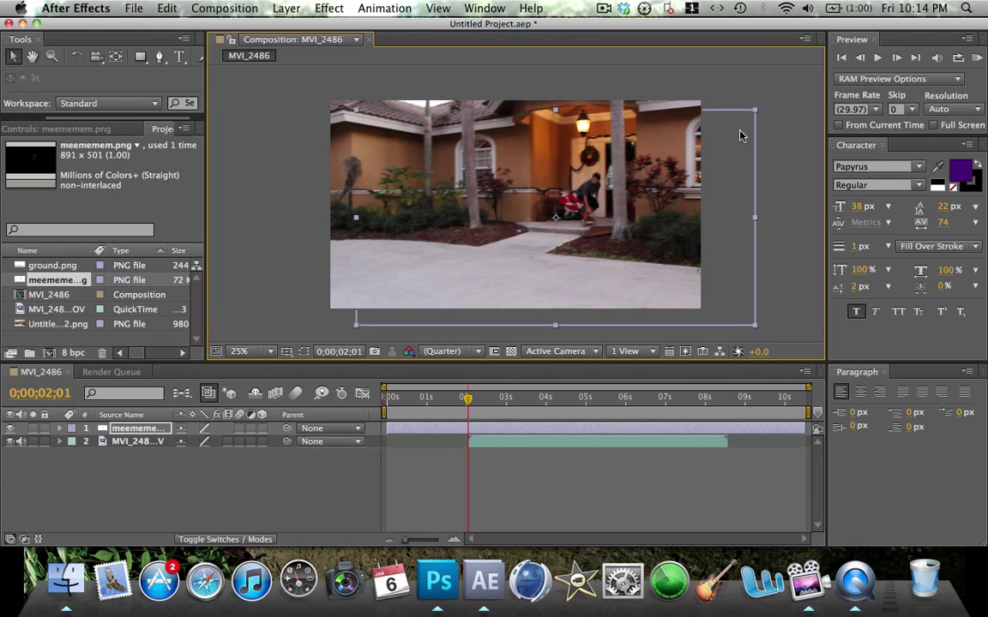
drag(754, 115, 744, 117)
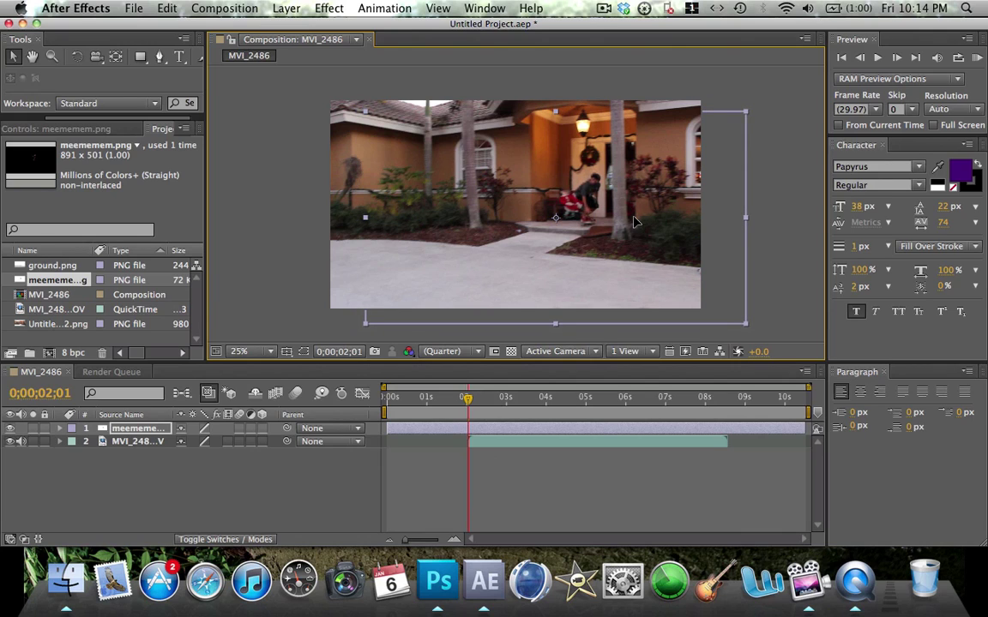
drag(635, 221, 637, 222)
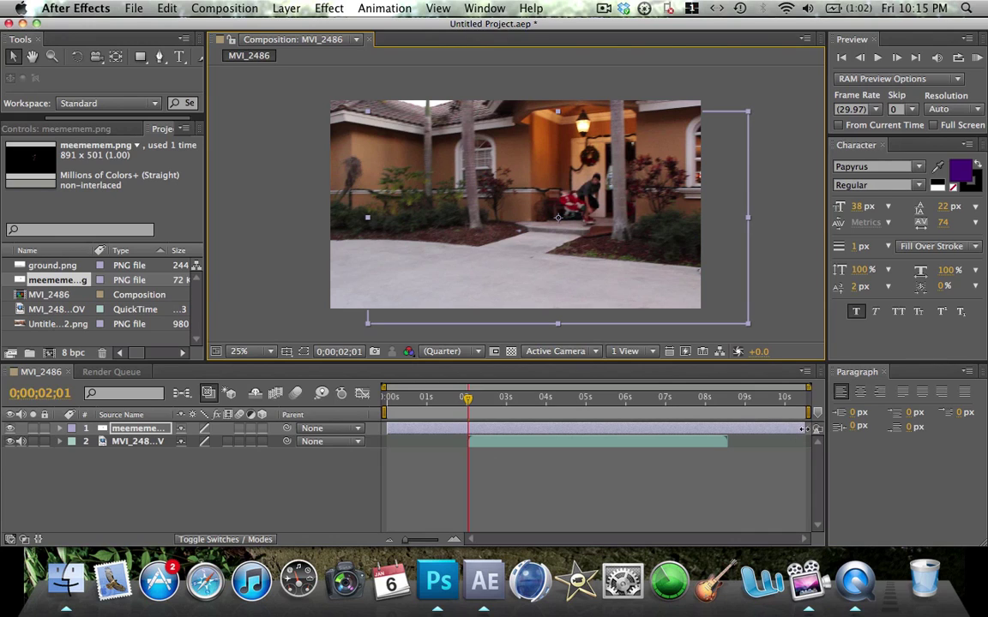
drag(803, 429, 392, 407)
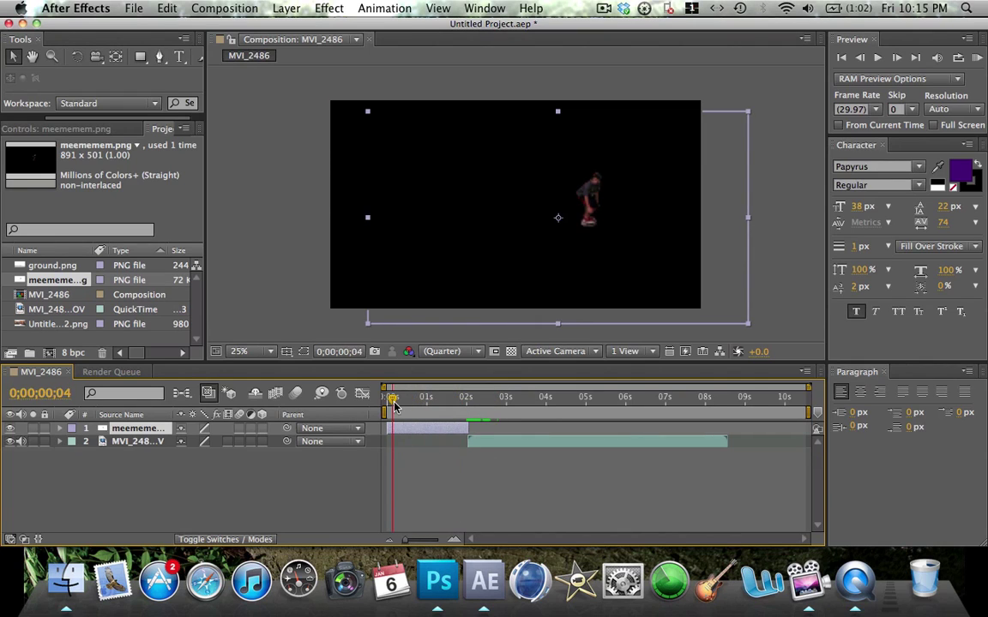
Step: Add ground.png to the composition, scaled up and positioned over the driveway at the video's start
click(48, 264)
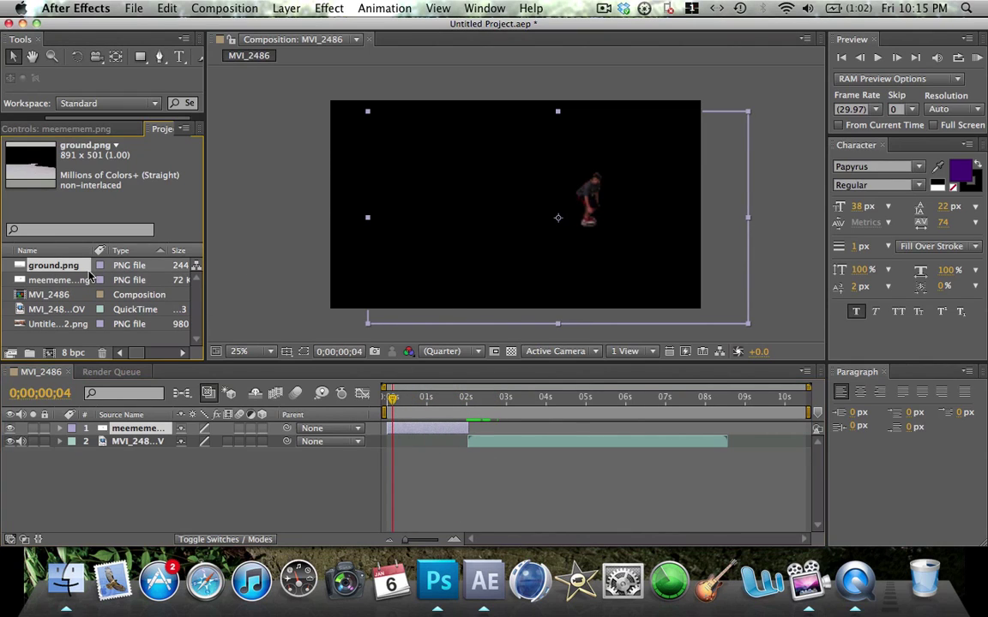
drag(67, 265, 503, 224)
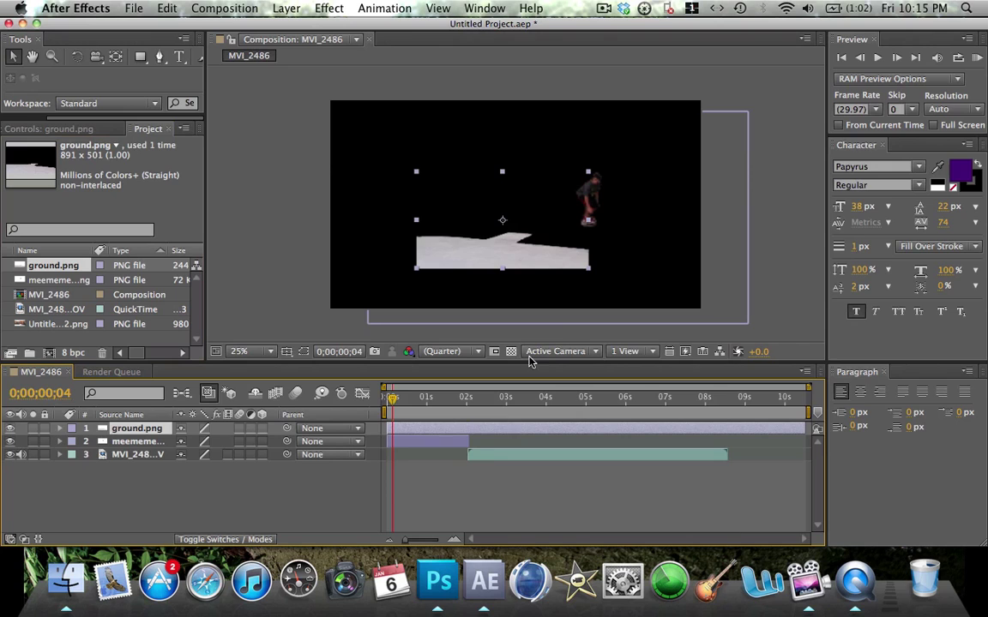
drag(392, 406, 468, 401)
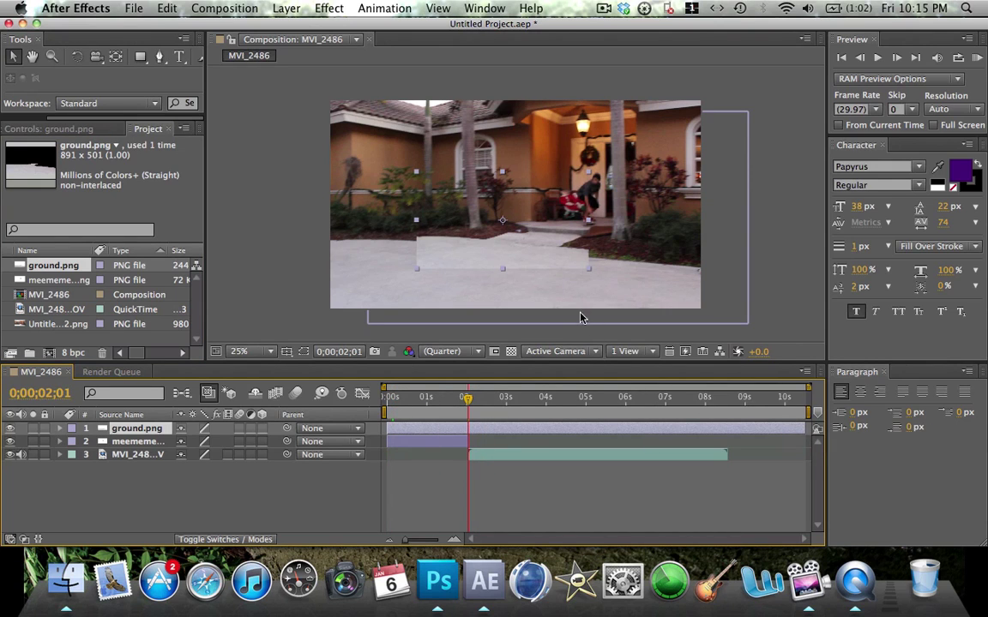
drag(589, 272, 688, 314)
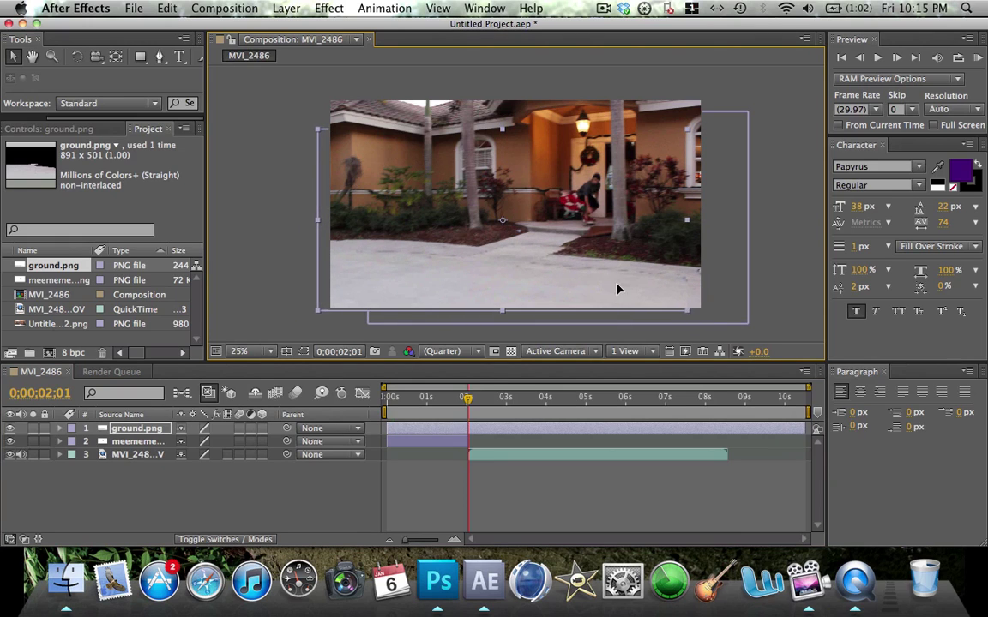
drag(617, 289, 628, 289)
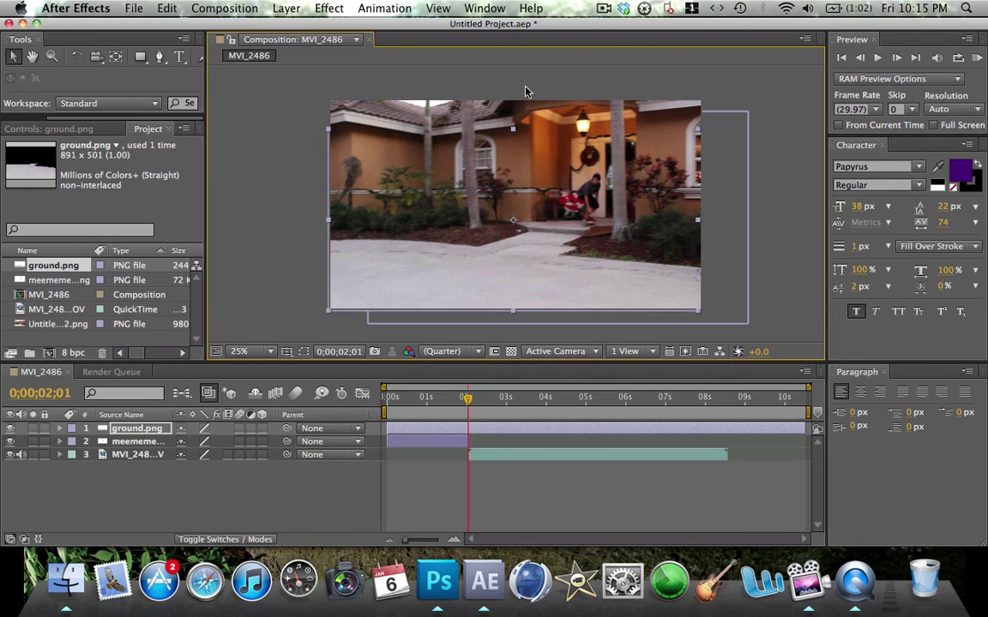
drag(513, 130, 518, 161)
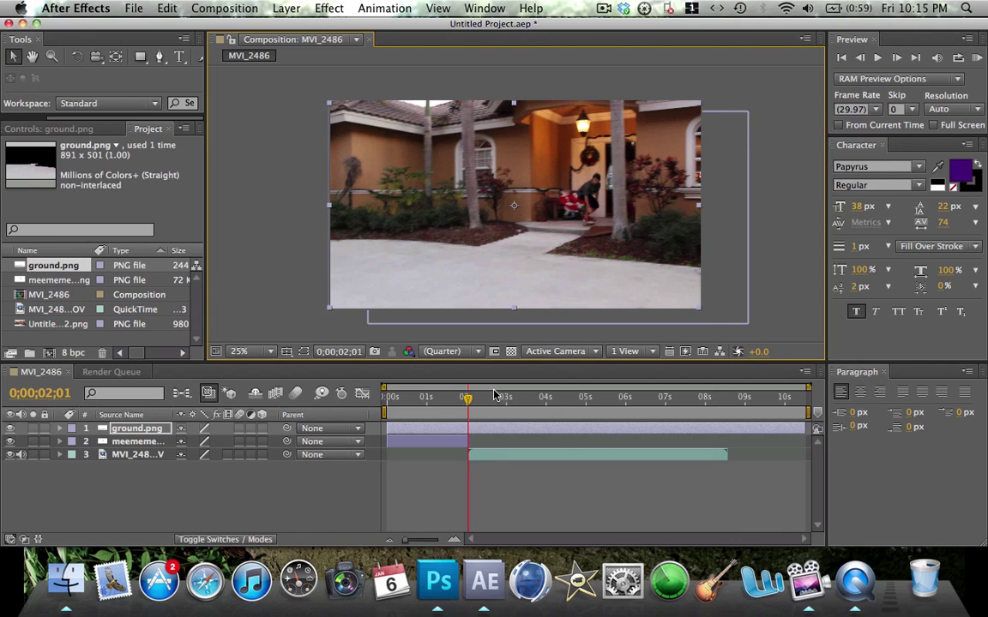
Step: Trim the ground.png layer to end at the two-second mark and preview the composition
drag(467, 400, 467, 402)
drag(466, 399, 468, 403)
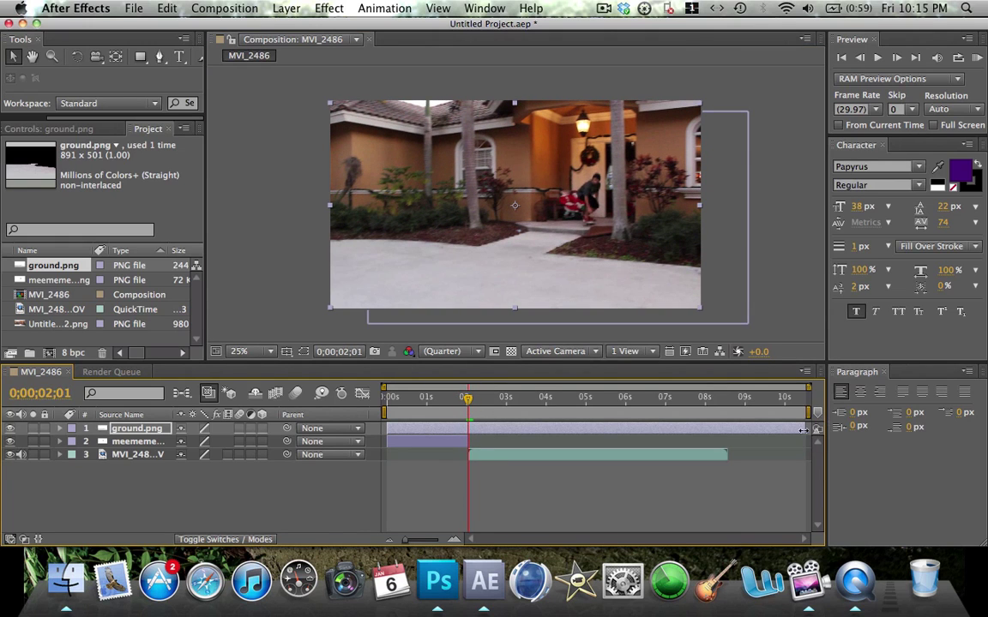
drag(805, 428, 471, 439)
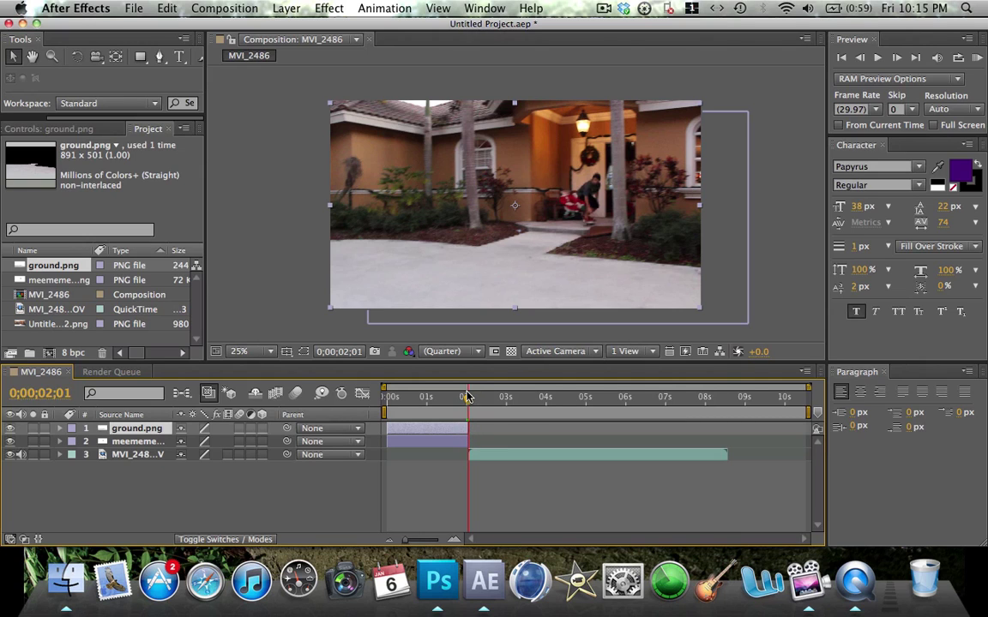
mouse_move(467, 408)
mouse_down()
mouse_move(410, 403)
mouse_move(467, 409)
mouse_up()
key(space)
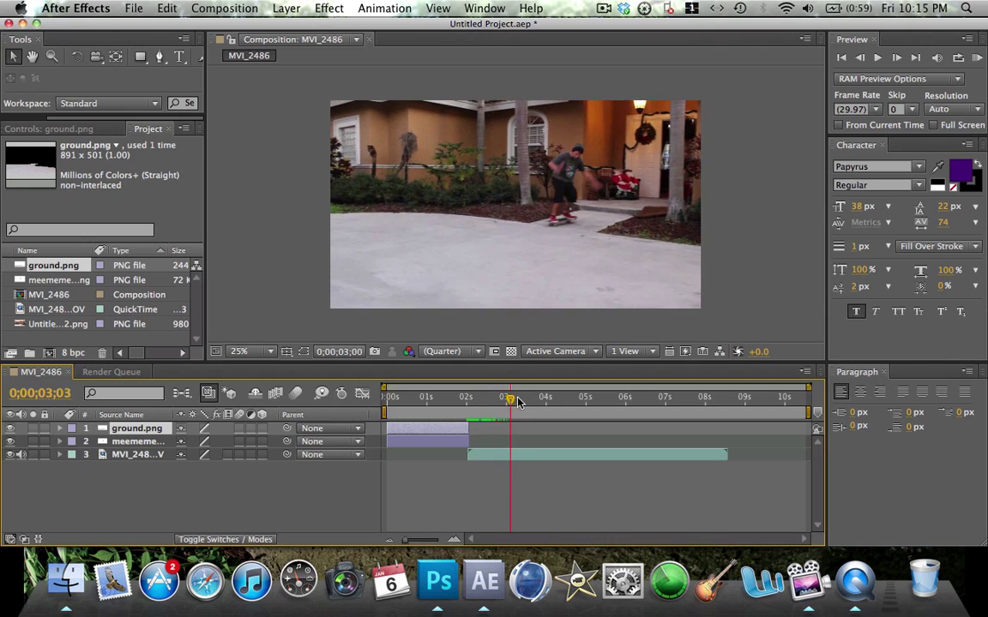
click(468, 408)
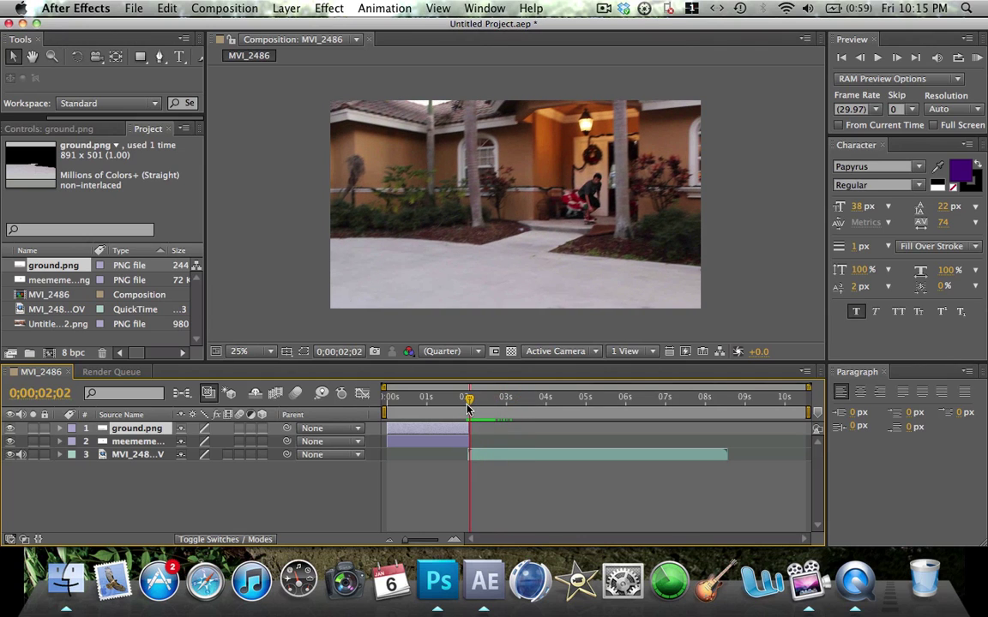
Step: Add the Untitled-1 16-47-12.png house background as a layer, scaled and positioned to fill the frame
click(48, 324)
drag(48, 327, 159, 455)
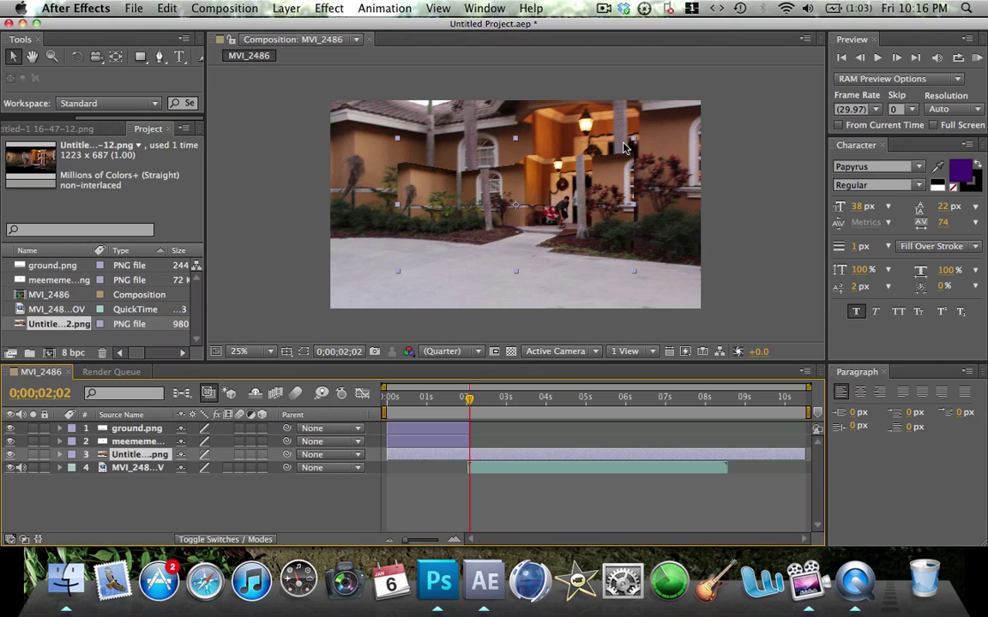
drag(634, 138, 702, 101)
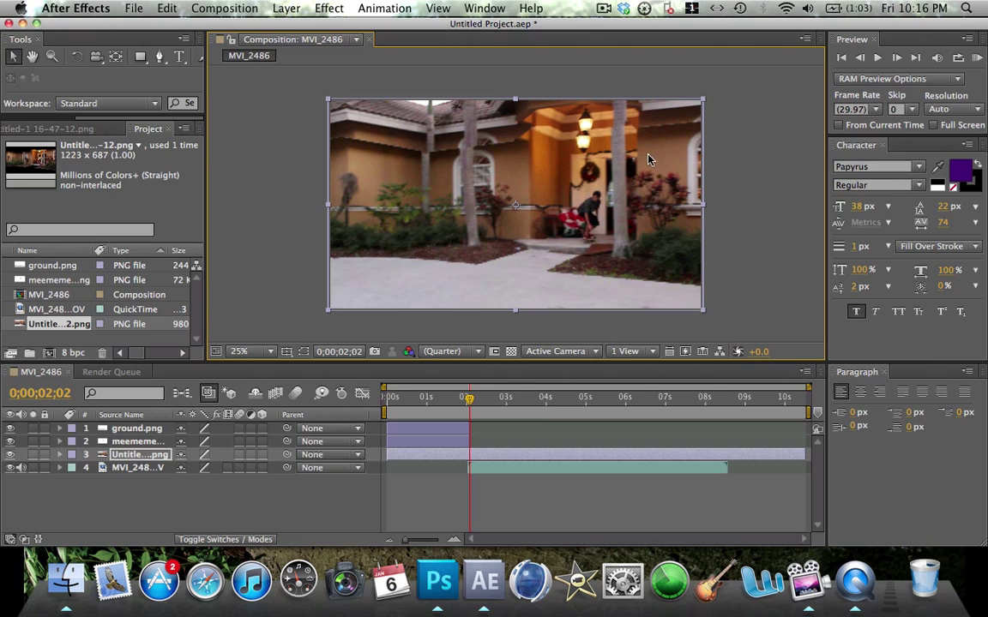
drag(649, 160, 650, 142)
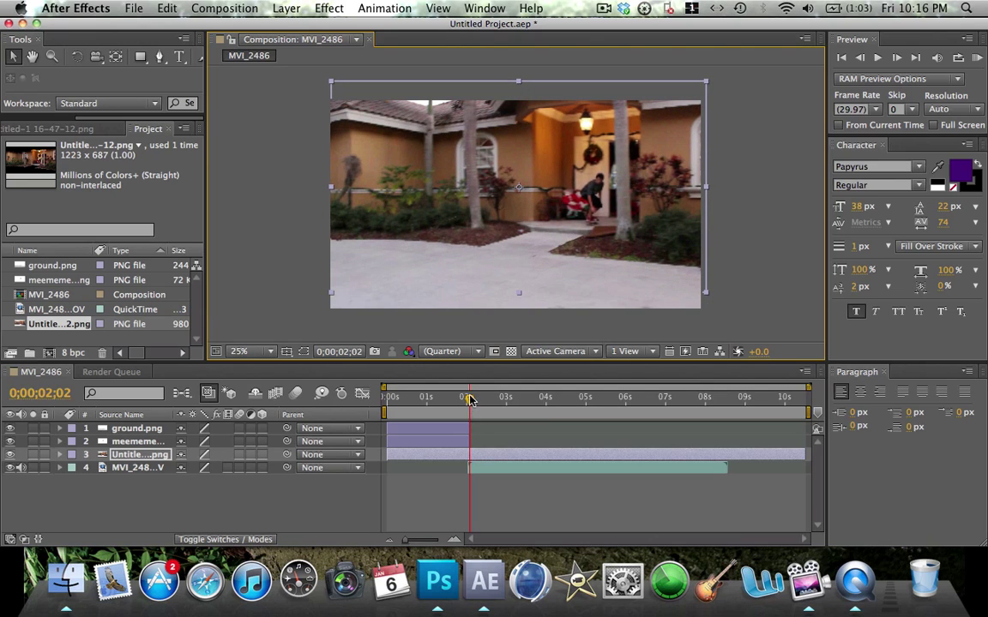
drag(470, 400, 466, 399)
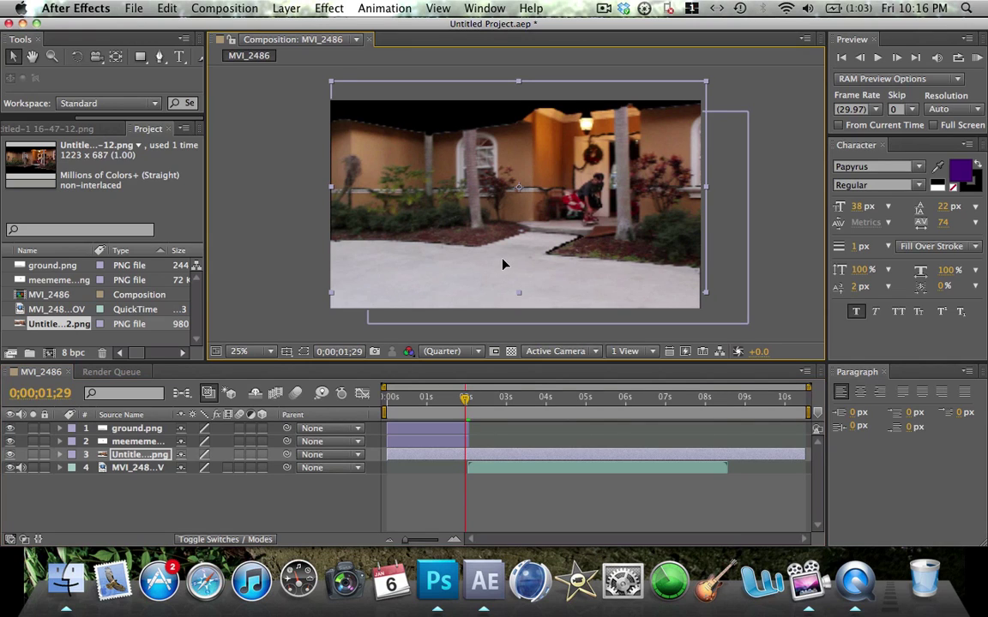
drag(503, 264, 500, 264)
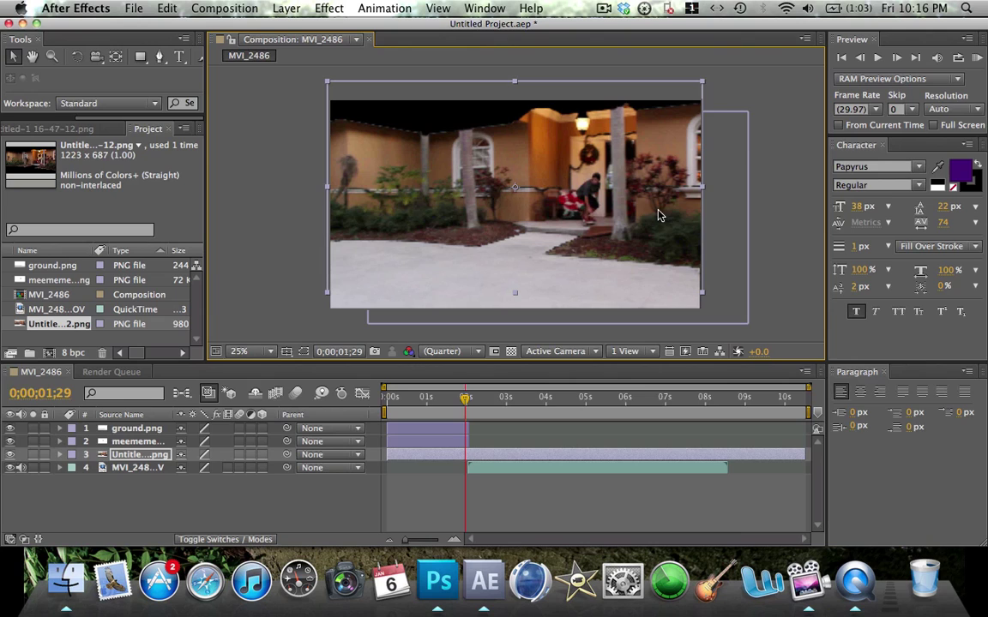
drag(703, 85, 707, 87)
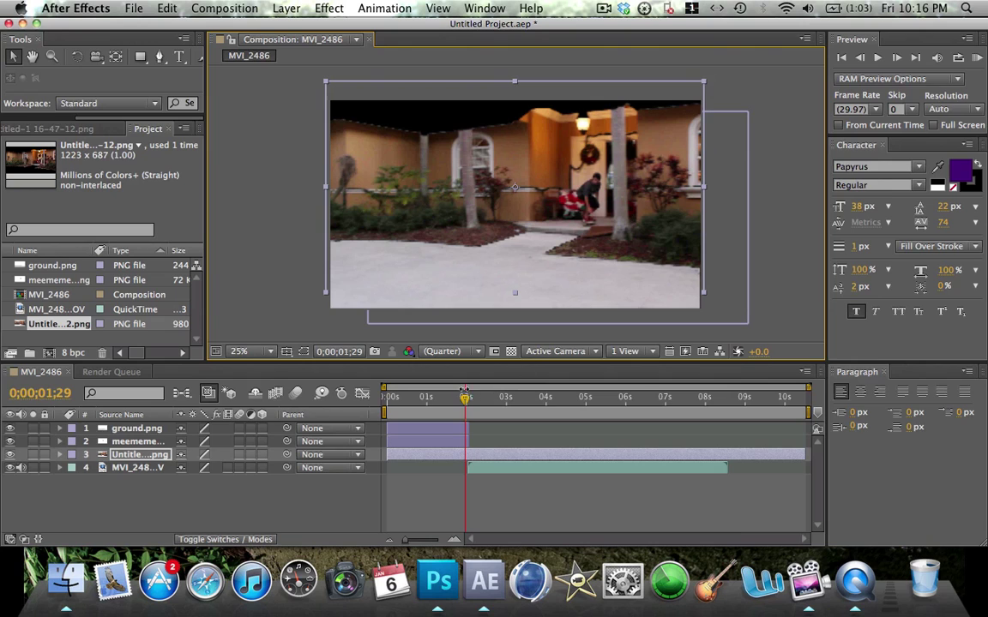
Step: Trim the background layer to end at 0;00;02;01 and check the frozen frames
drag(464, 390, 467, 403)
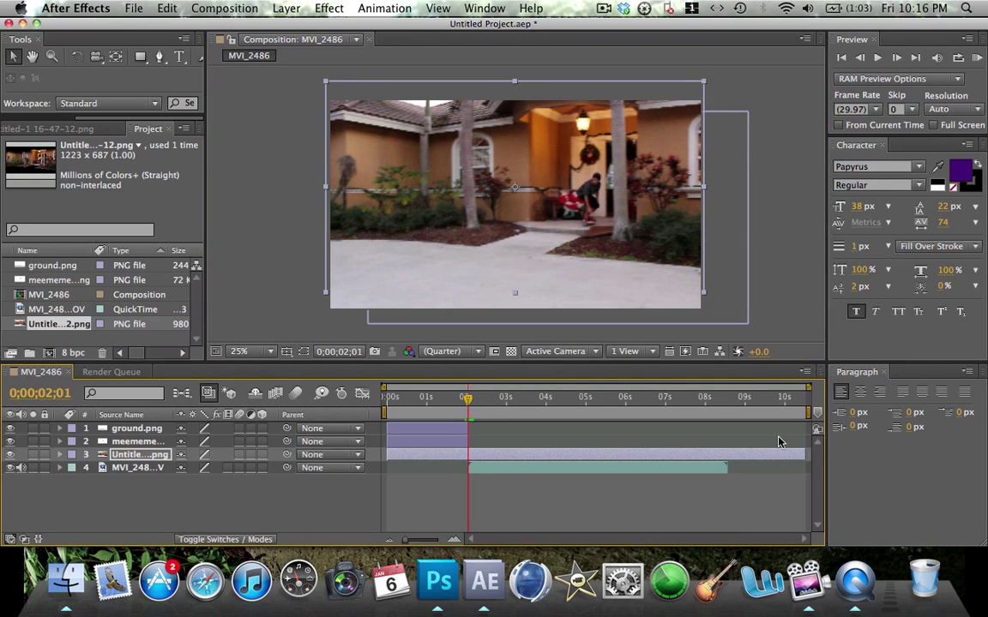
drag(802, 453, 471, 483)
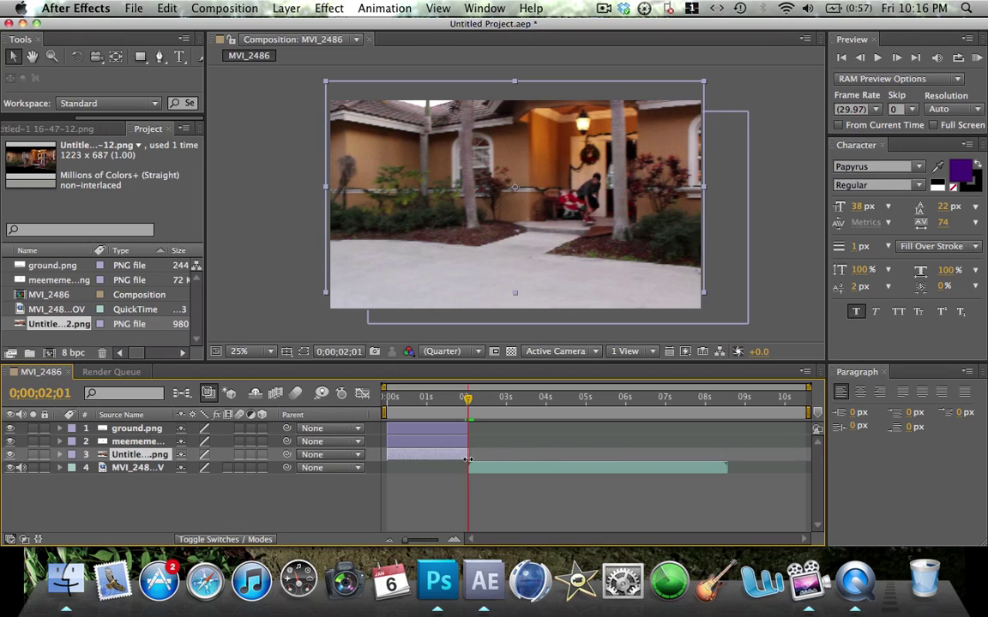
mouse_move(468, 401)
mouse_down()
mouse_move(410, 403)
mouse_move(495, 397)
mouse_move(467, 401)
mouse_up()
Step: Drag the meememem.png skater layer above ground.png so it becomes layer 1
click(59, 428)
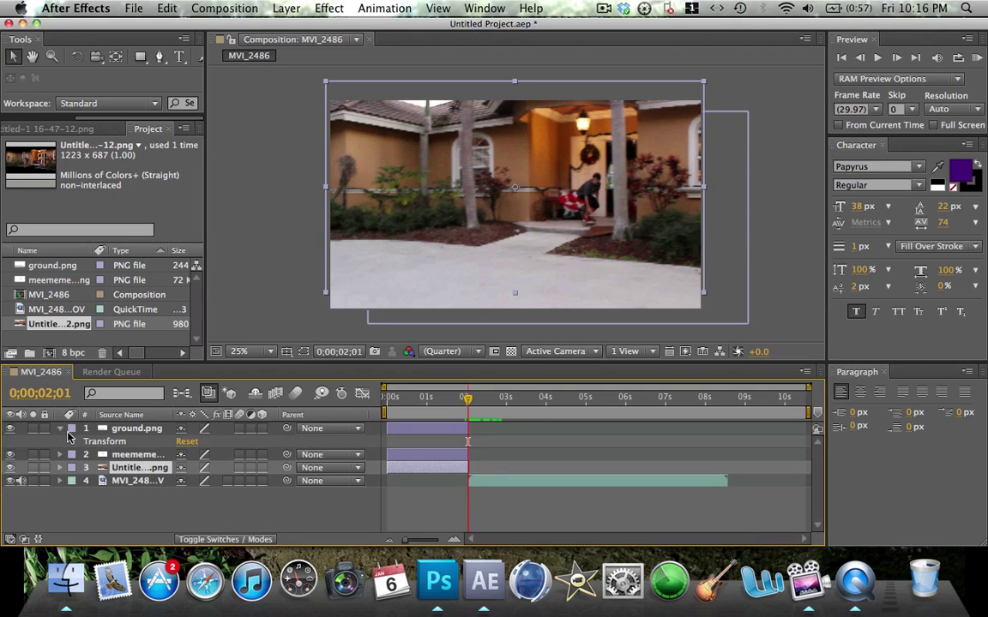
click(73, 442)
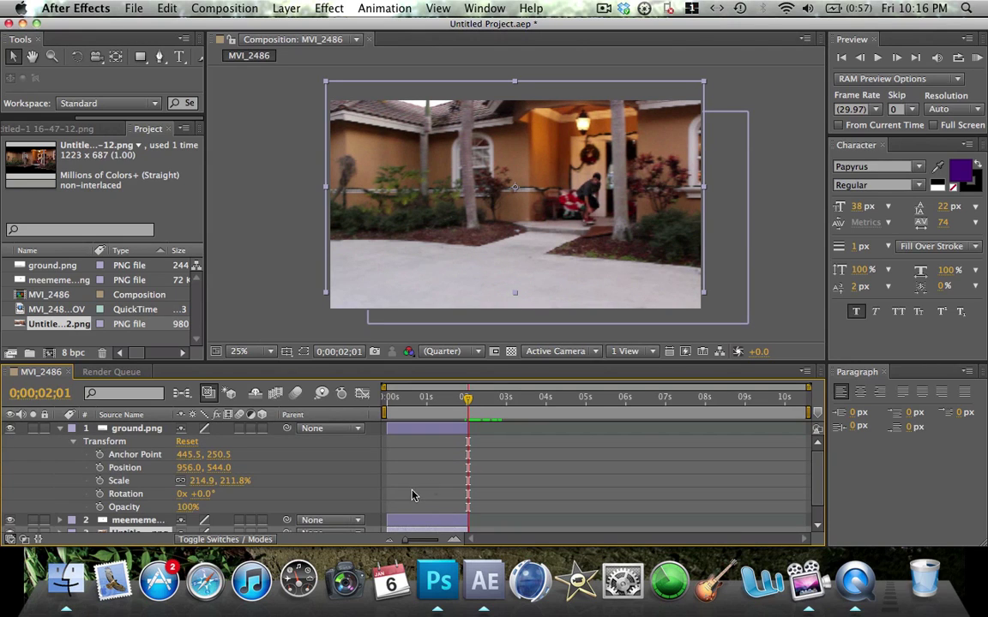
click(794, 317)
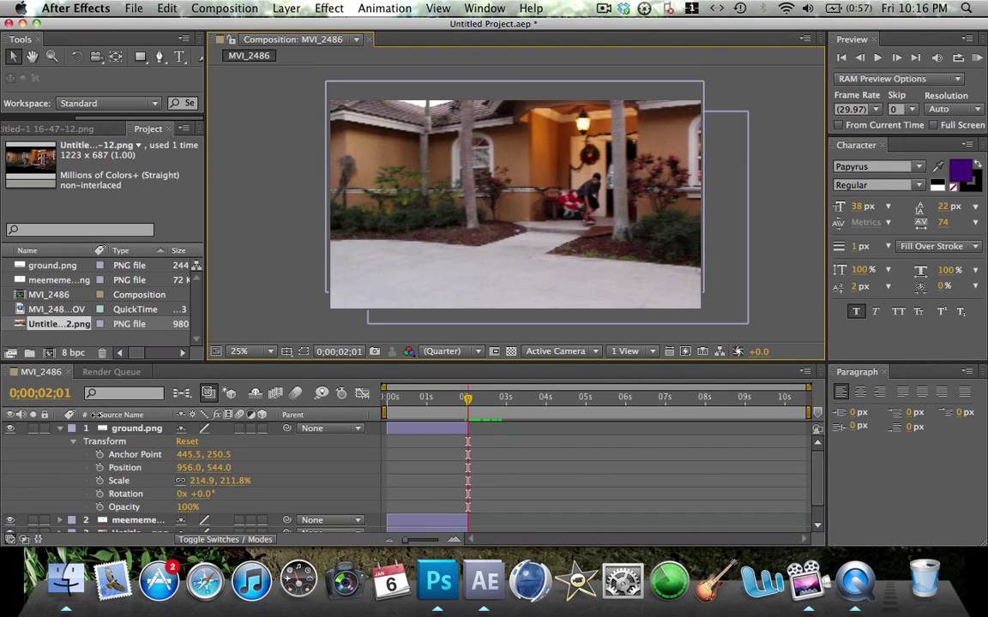
click(133, 430)
click(57, 429)
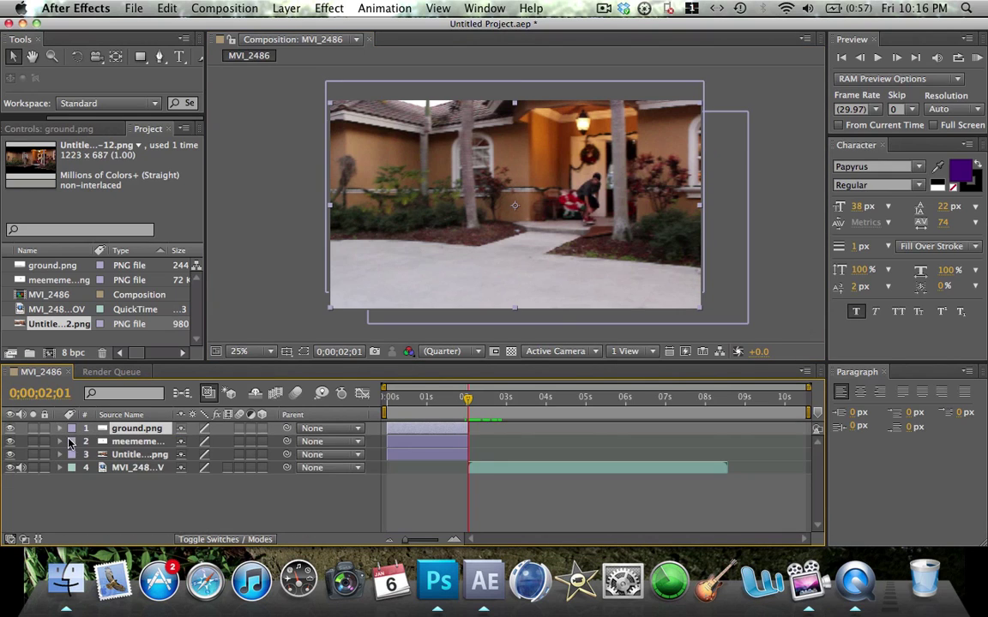
click(133, 441)
drag(133, 439, 75, 429)
Step: Turn on the 3D Layer switch for the skater cutout
click(59, 429)
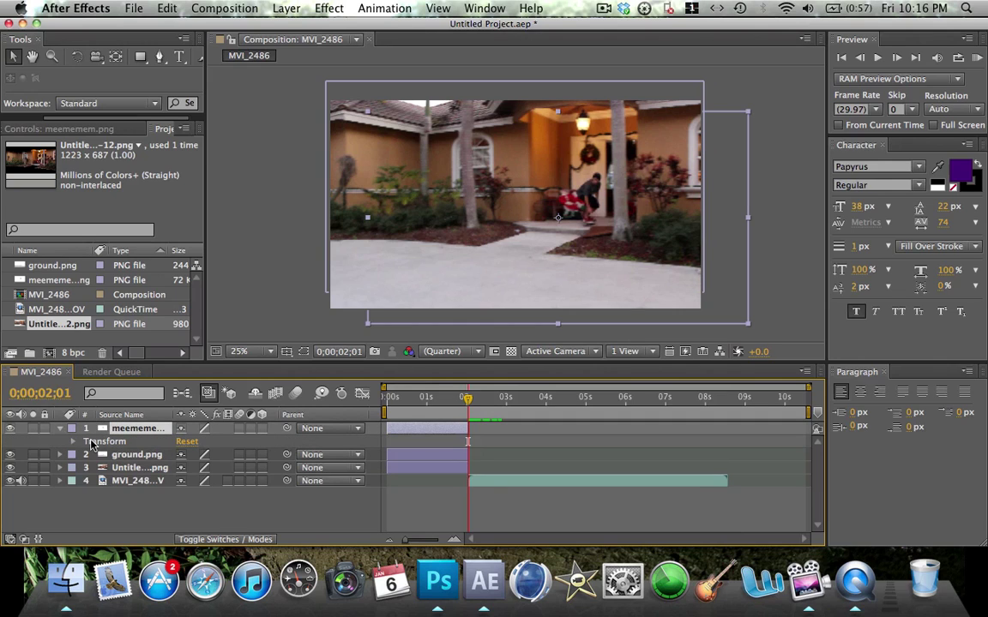
click(74, 442)
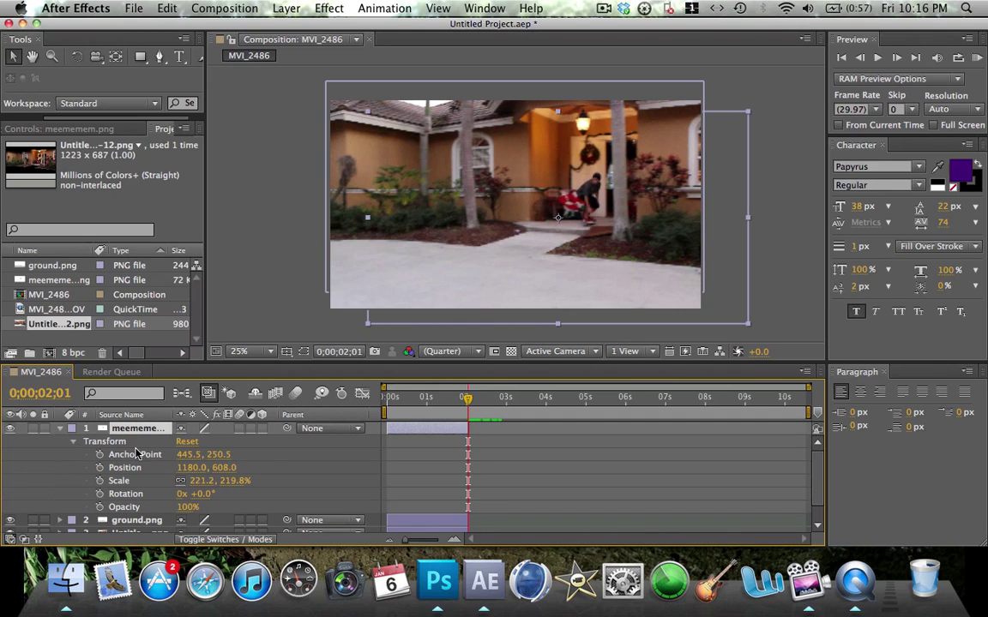
click(261, 428)
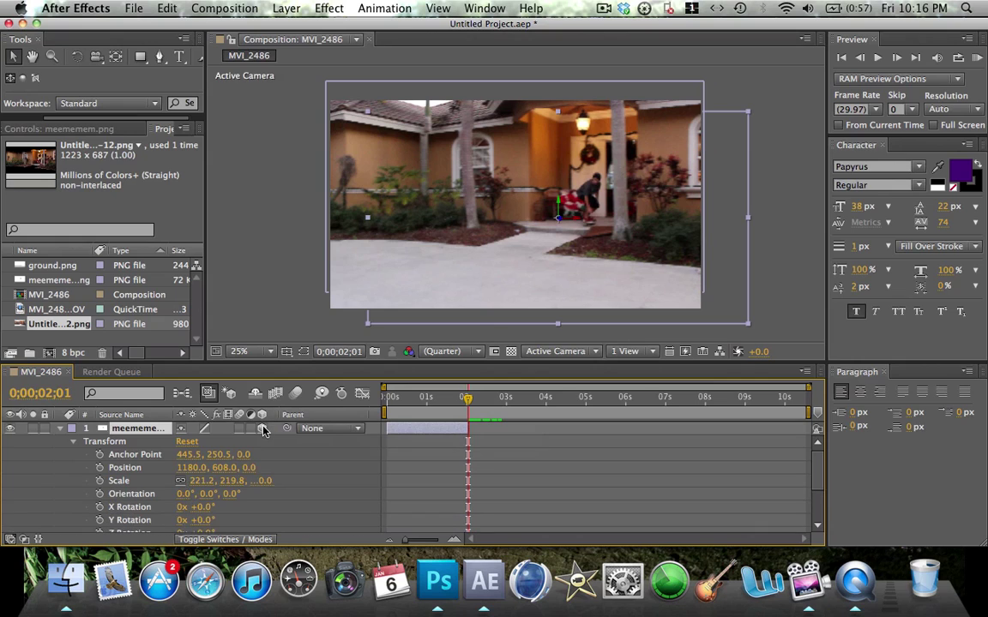
scroll(318, 469, down, 1)
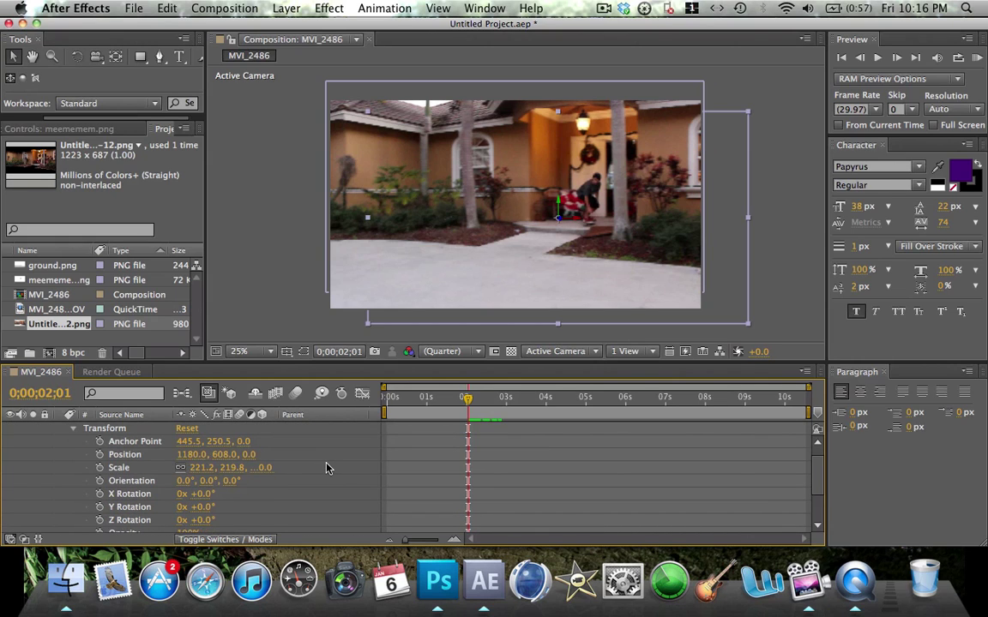
scroll(326, 468, down, 1)
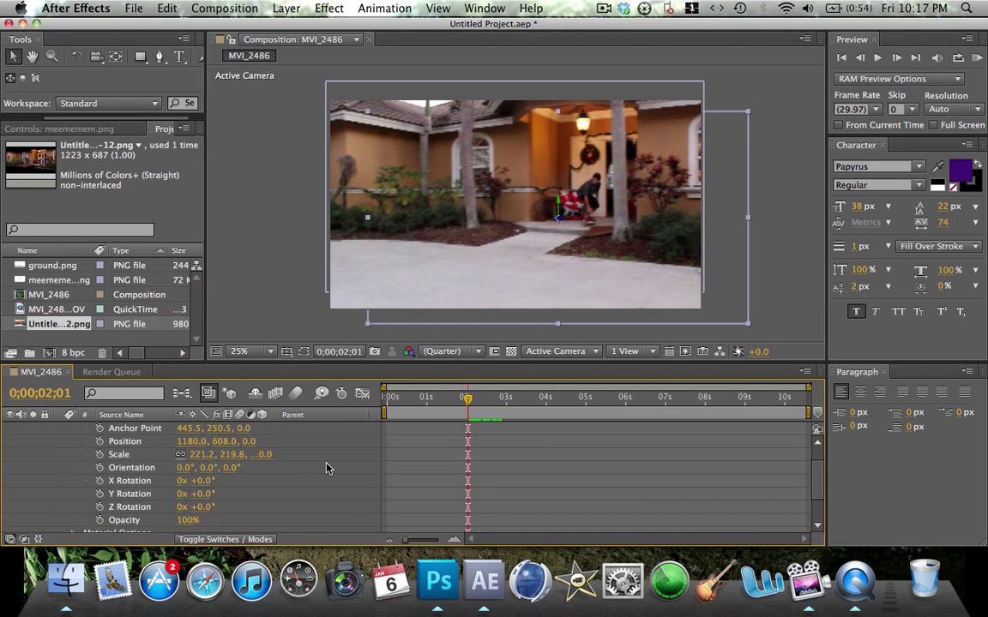
scroll(326, 468, up, 2)
scroll(326, 469, down, 1)
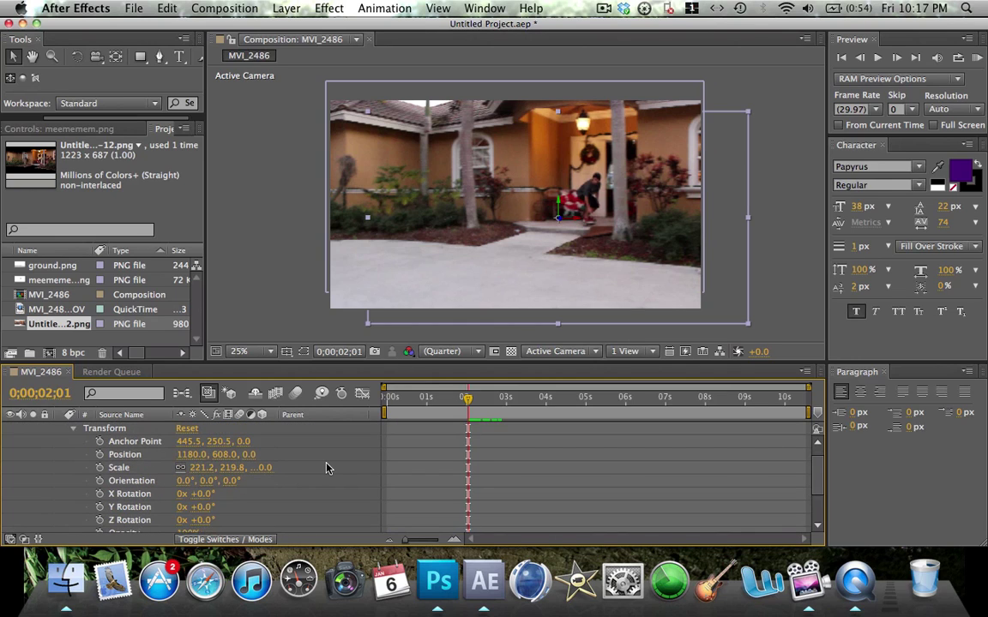
Step: Keyframe the skater's X Rotation at 0° at 0;00;02;01 and -91° at 0;00;01;19
click(100, 495)
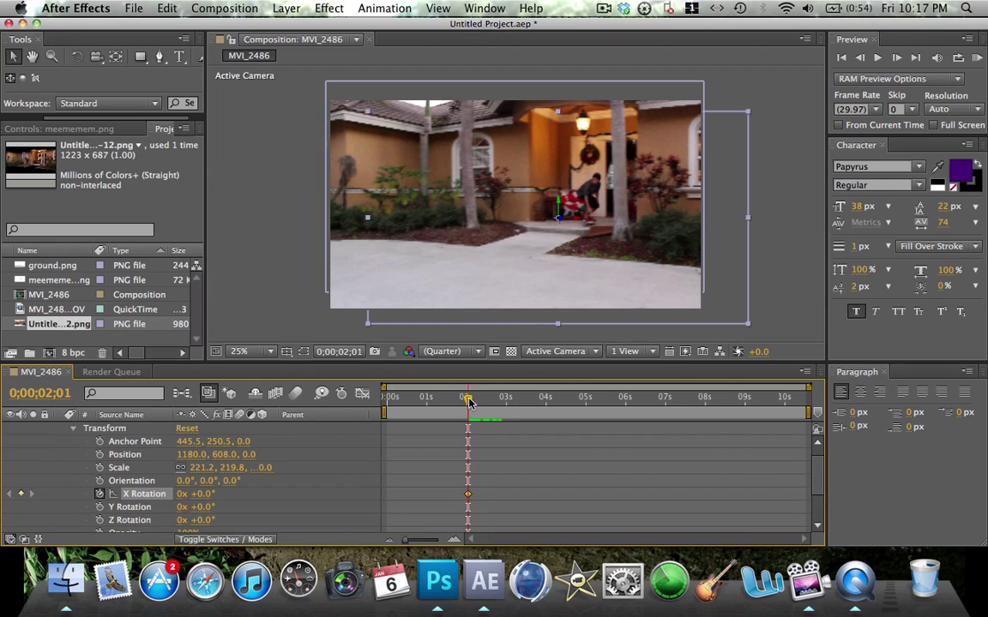
drag(468, 403, 455, 404)
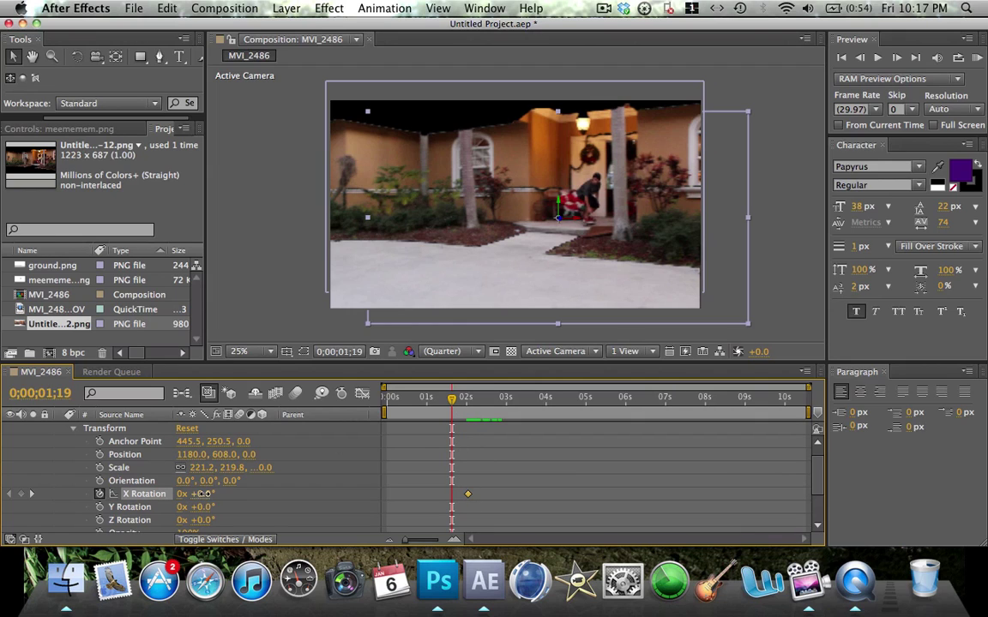
click(202, 495)
text(4)
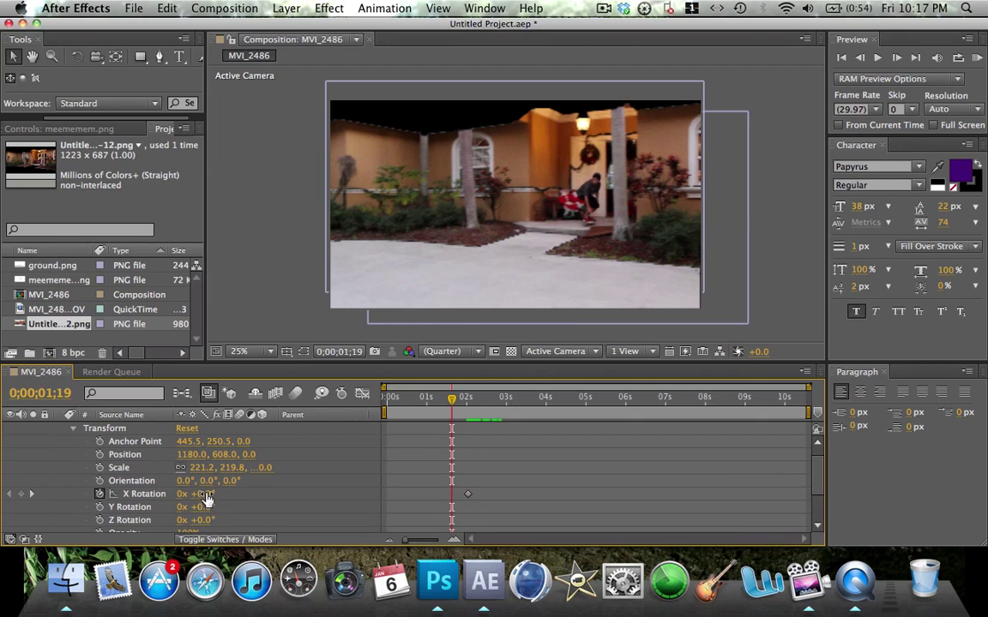
key(Return)
drag(196, 494, 125, 482)
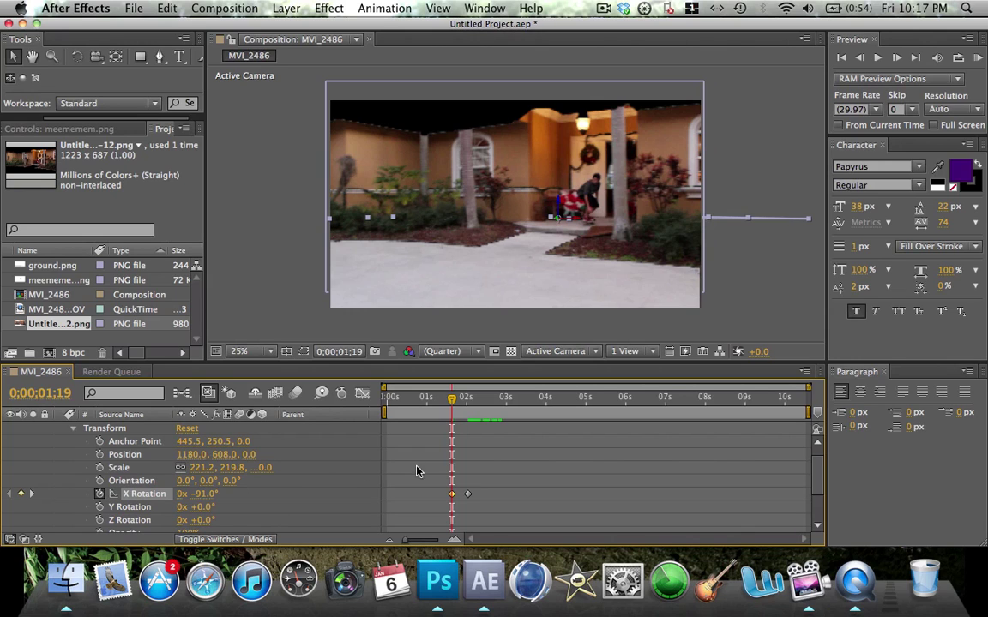
Step: Temporarily hide the ground and background layers to inspect the skater's rotation
scroll(44, 454, down, 5)
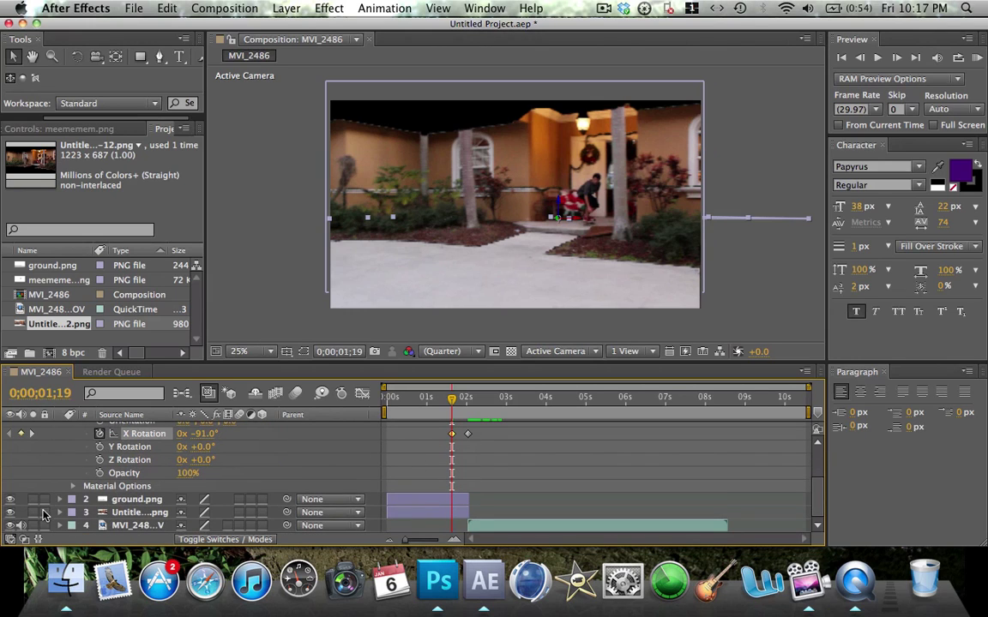
click(11, 500)
click(11, 512)
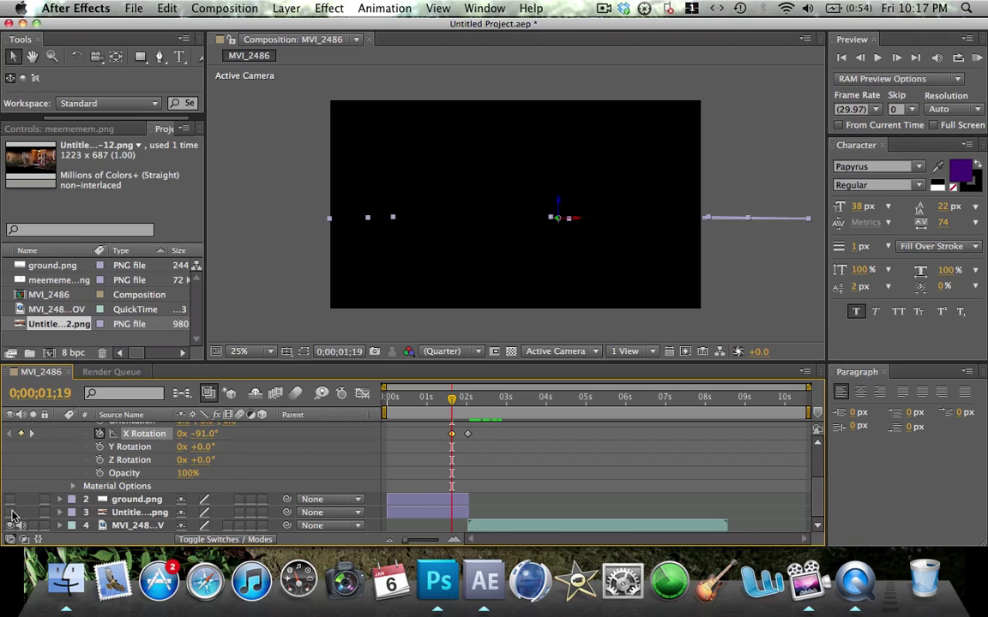
click(11, 500)
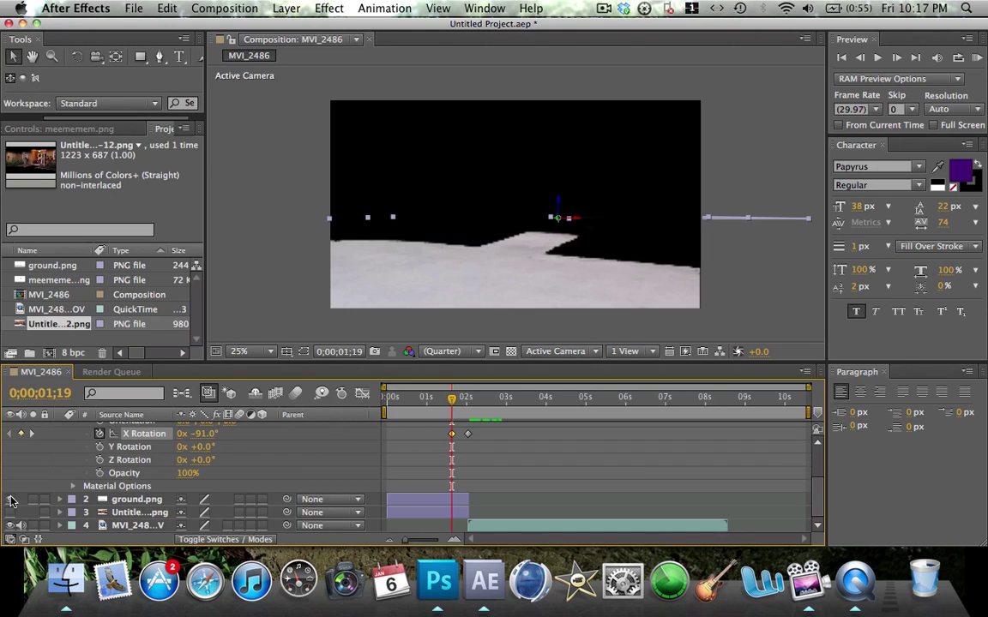
click(11, 512)
mouse_move(461, 398)
mouse_down()
mouse_move(425, 399)
mouse_move(471, 401)
mouse_up()
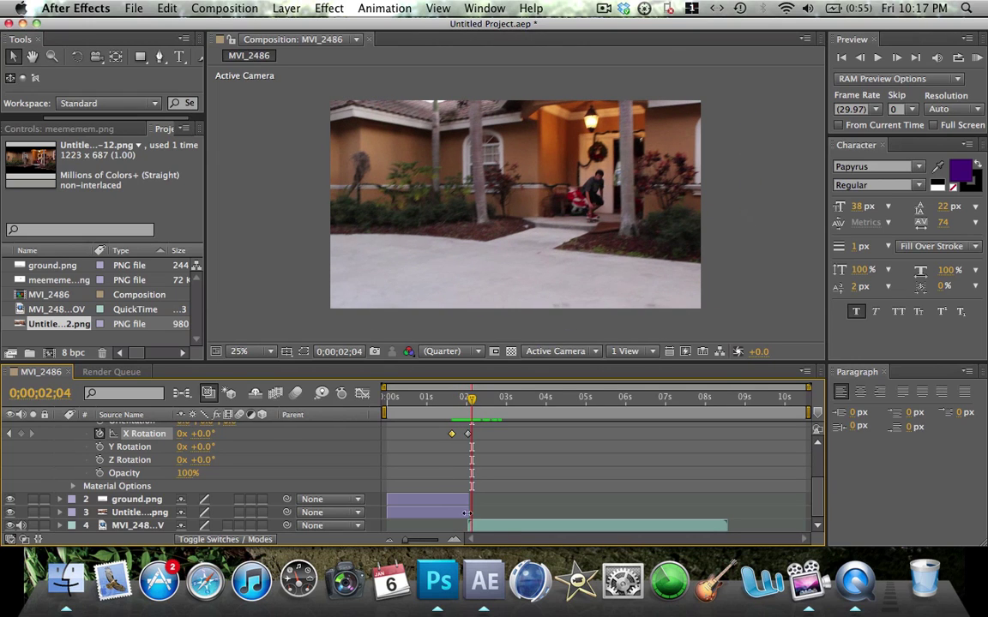
Step: Slide the ground and background layer bars later, then scrub the skater's flip-in from the start
click(493, 526)
click(450, 502)
shift+click(445, 513)
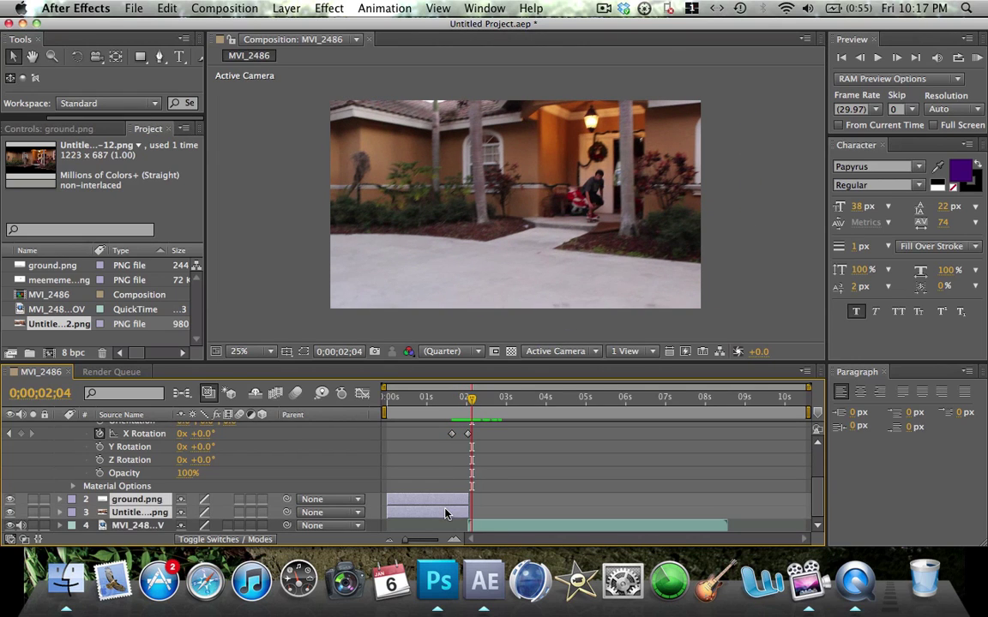
click(490, 525)
mouse_move(431, 504)
mouse_down()
mouse_move(492, 504)
mouse_move(414, 510)
mouse_up()
scroll(486, 489, up, 1)
scroll(486, 489, up, 5)
click(466, 509)
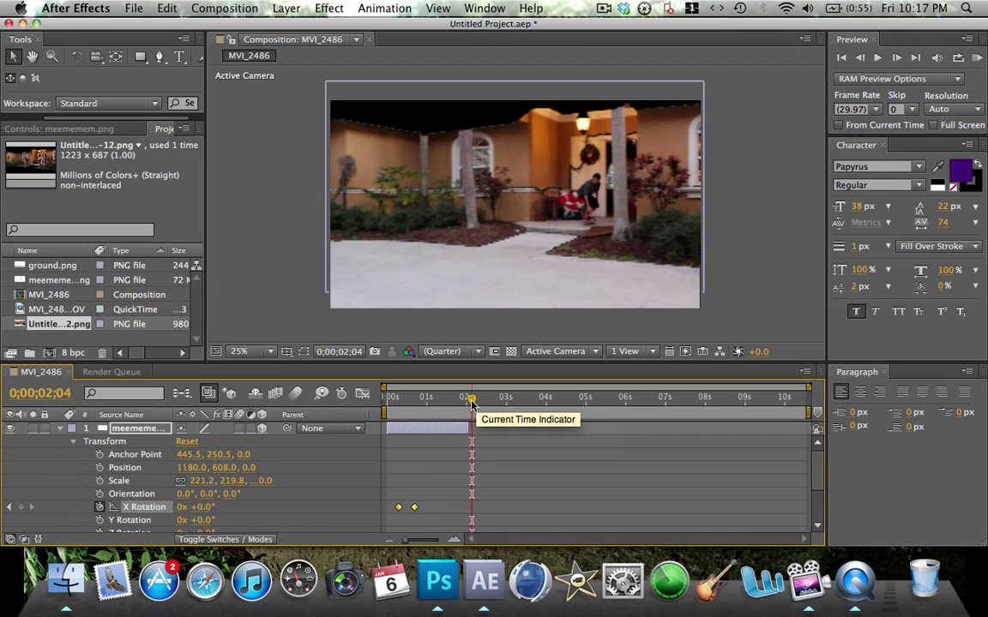
drag(471, 400, 387, 409)
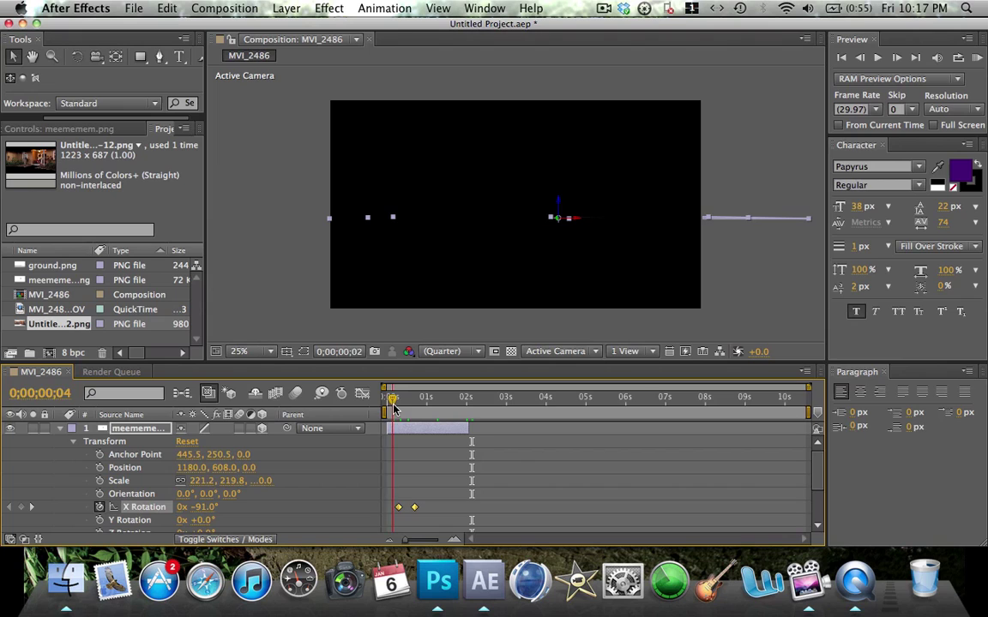
drag(393, 408, 428, 410)
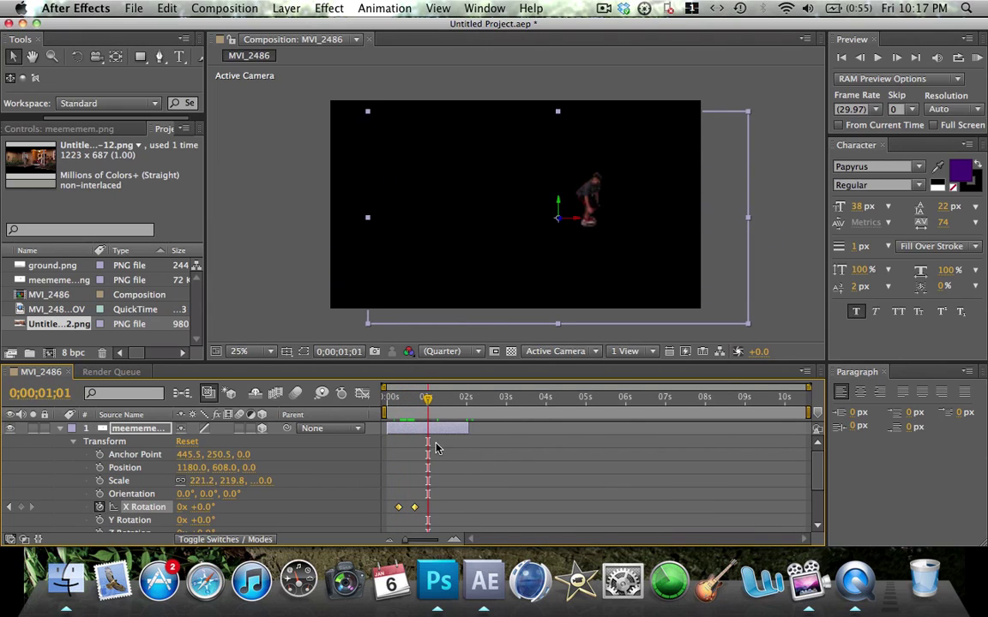
Step: Slide the ground.png layer to start at 0;00;01;01
scroll(435, 448, down, 3)
right_click(468, 519)
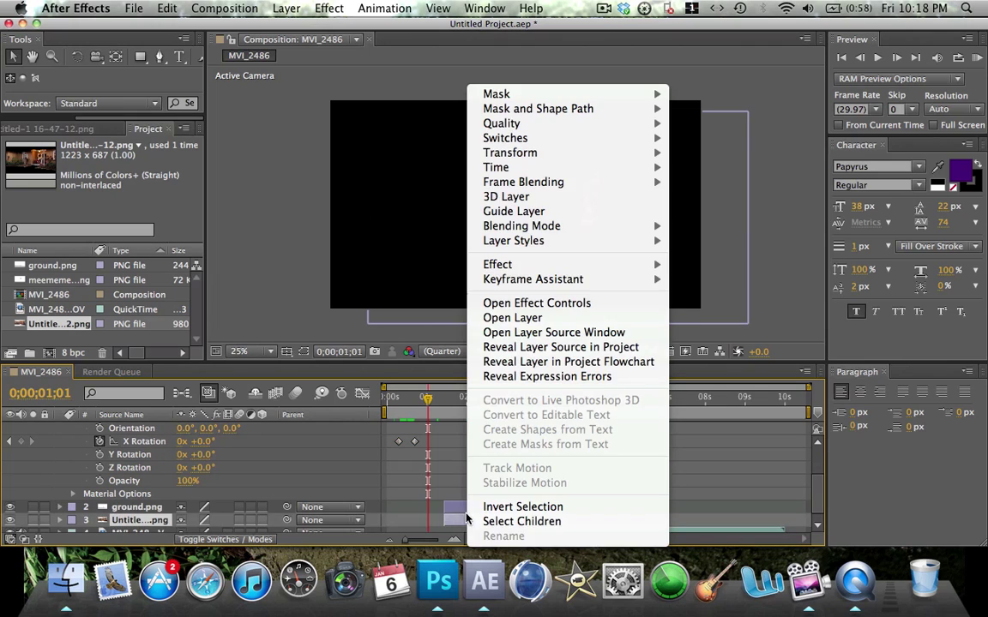
click(450, 507)
click(453, 508)
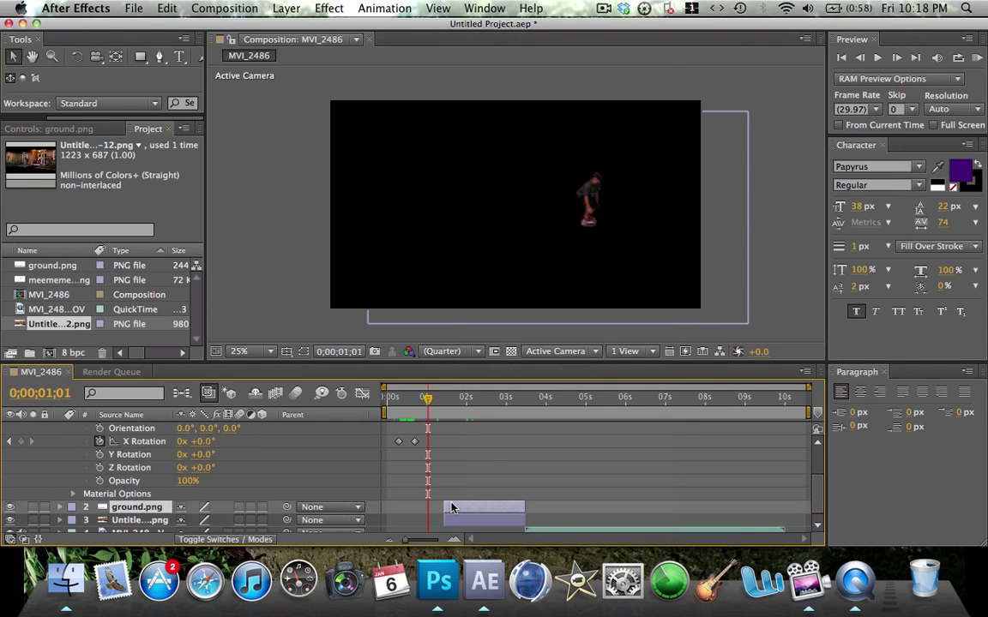
drag(458, 509, 443, 511)
Step: Make ground.png a 3D layer and start keyframing its Y Rotation
click(72, 507)
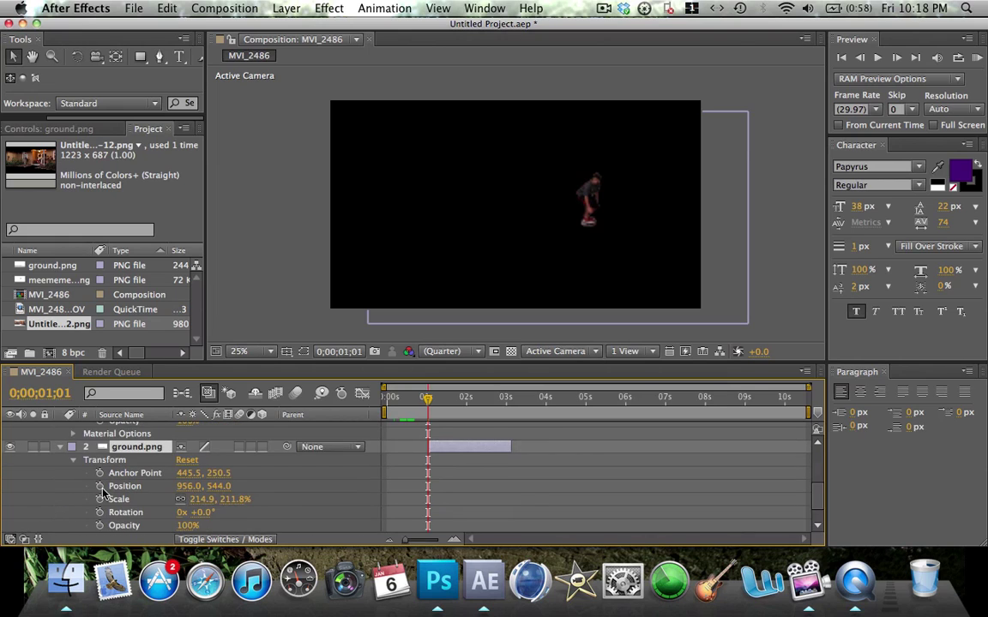
scroll(98, 436, down, 2)
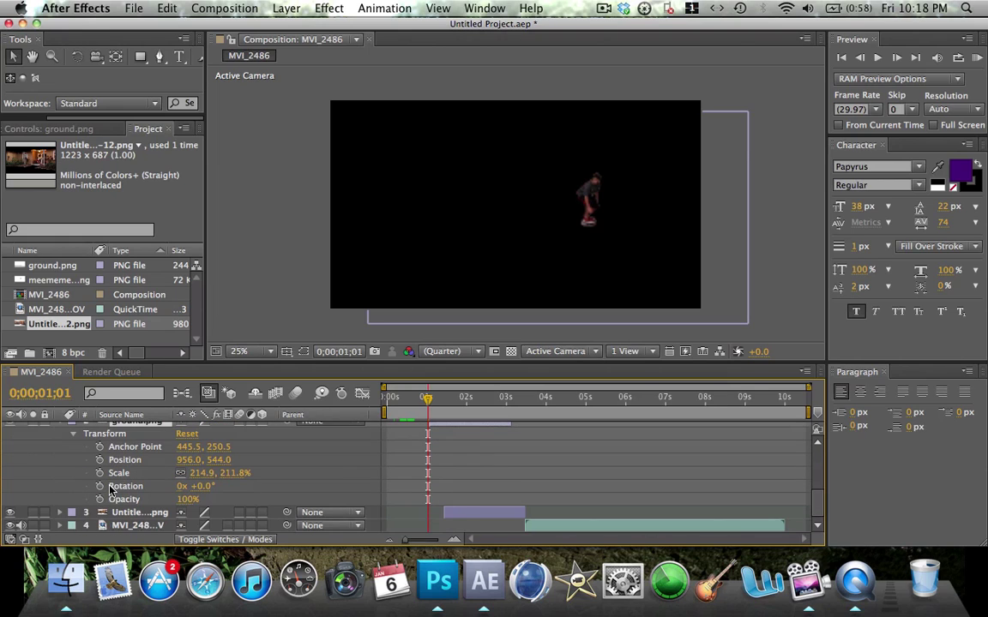
click(261, 423)
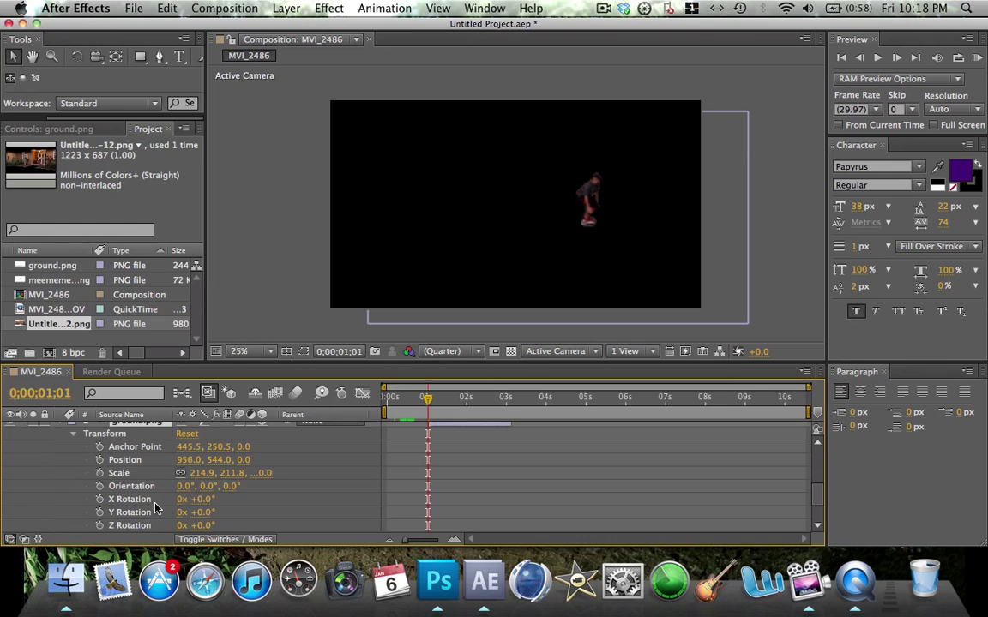
scroll(155, 509, down, 1)
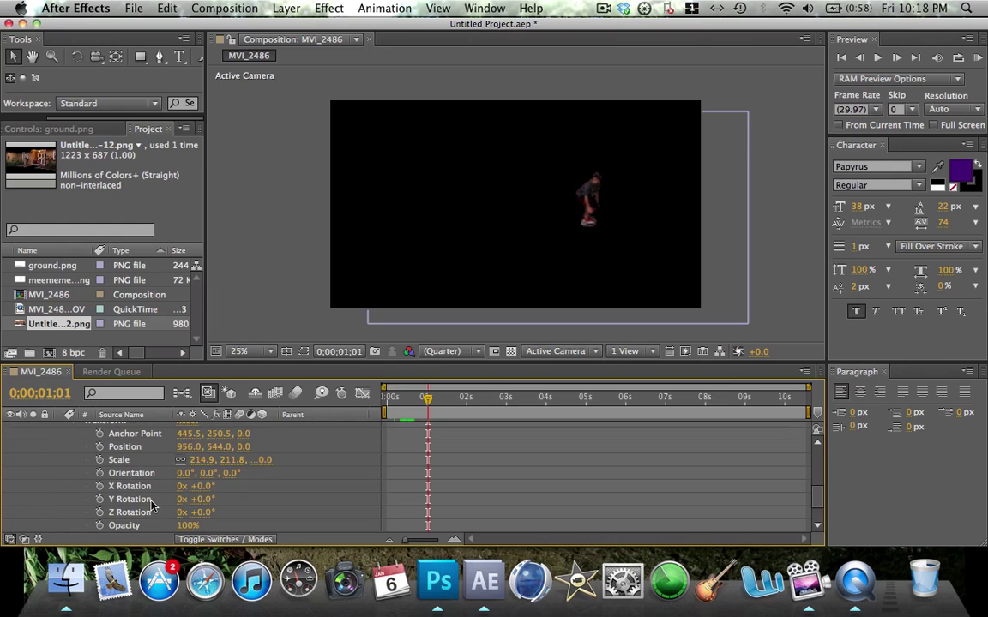
click(100, 500)
scroll(436, 448, down, 3)
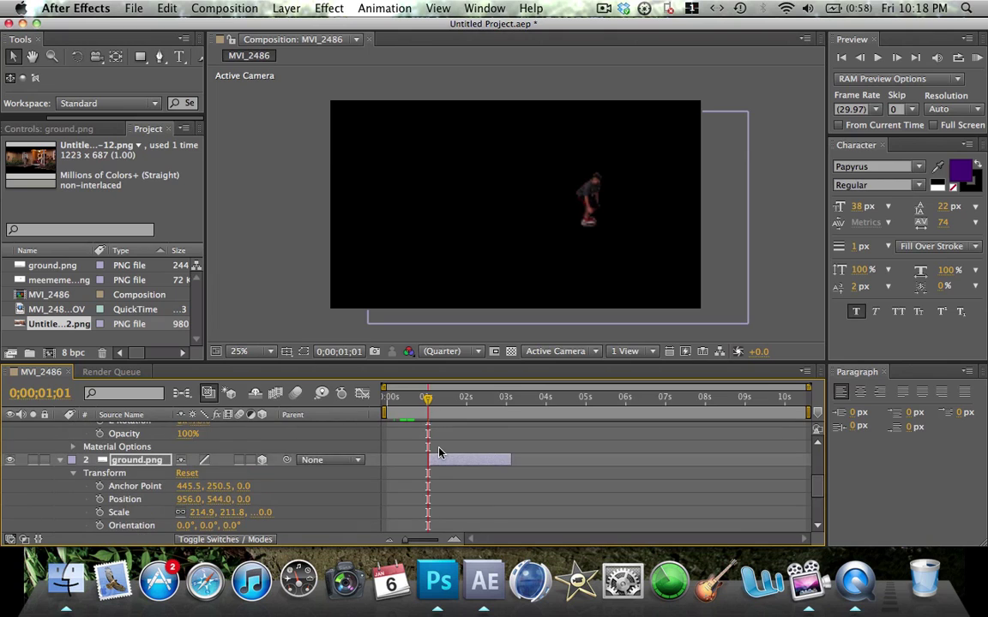
scroll(439, 452, up, 5)
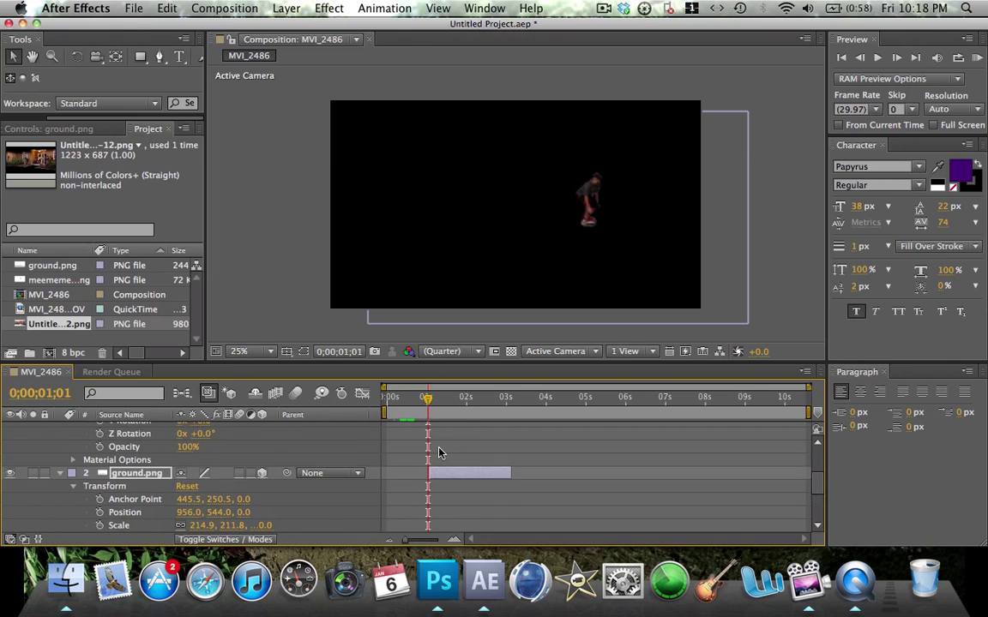
scroll(438, 452, down, 3)
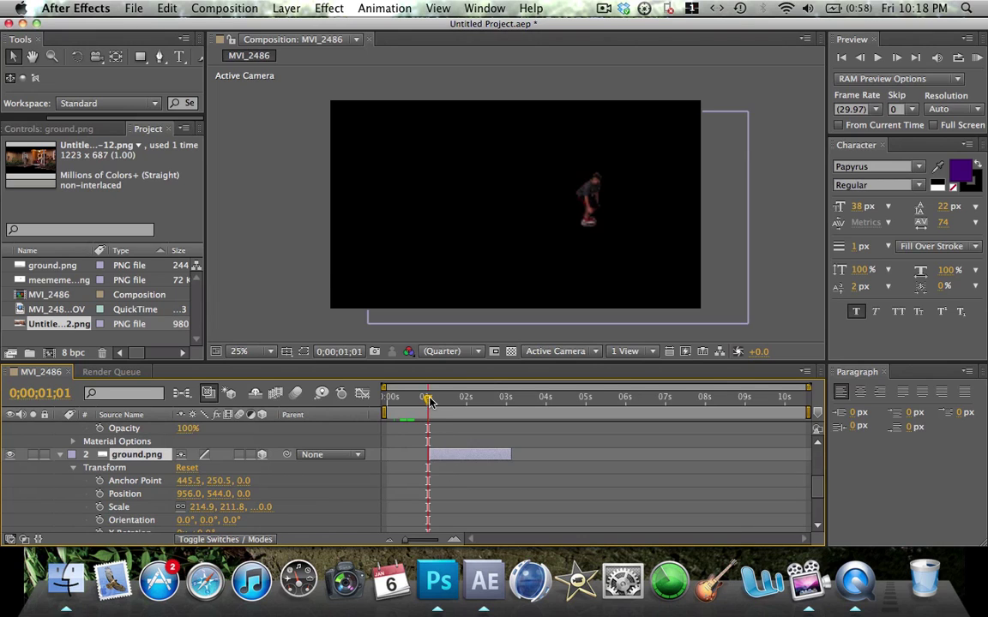
mouse_move(461, 400)
mouse_down()
mouse_move(507, 407)
mouse_move(467, 408)
mouse_up()
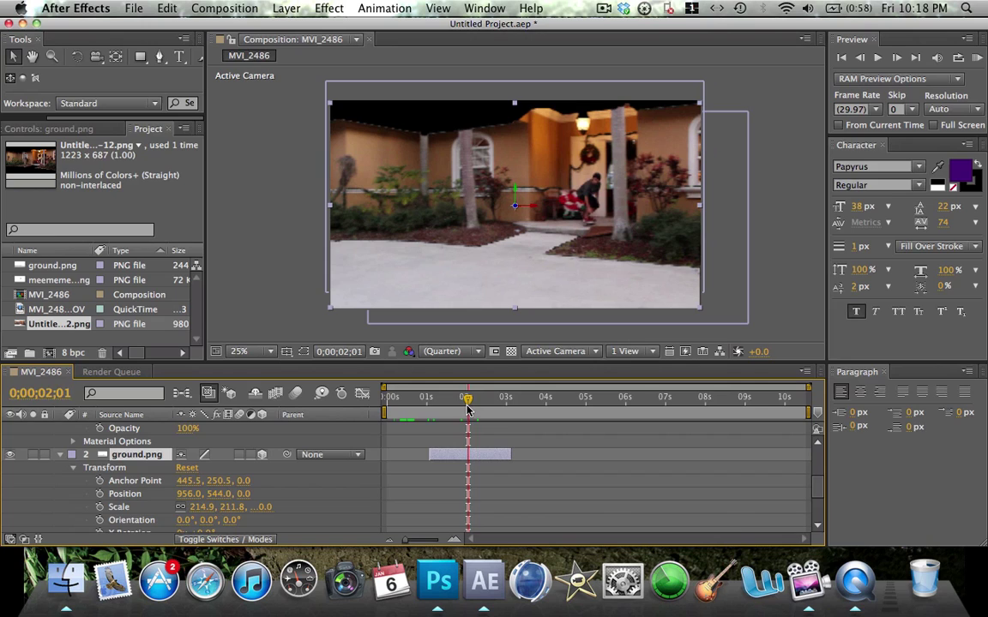
Step: Hide the background and animate ground Y Rotation from 90° at 1;21 to 0° at 2;01, then preview
scroll(110, 507, down, 2)
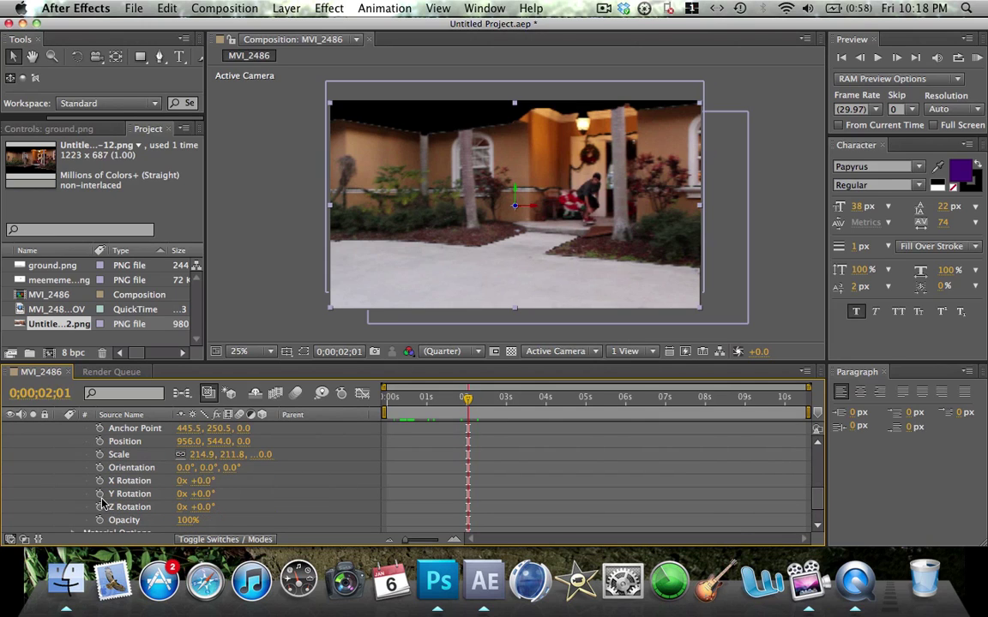
click(99, 495)
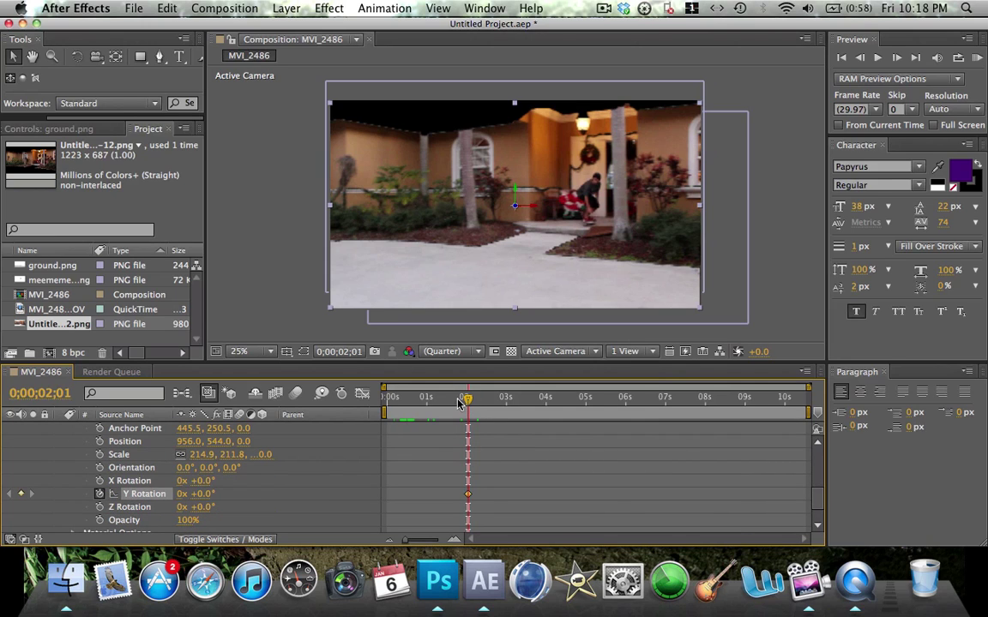
scroll(100, 489, down, 1)
click(10, 513)
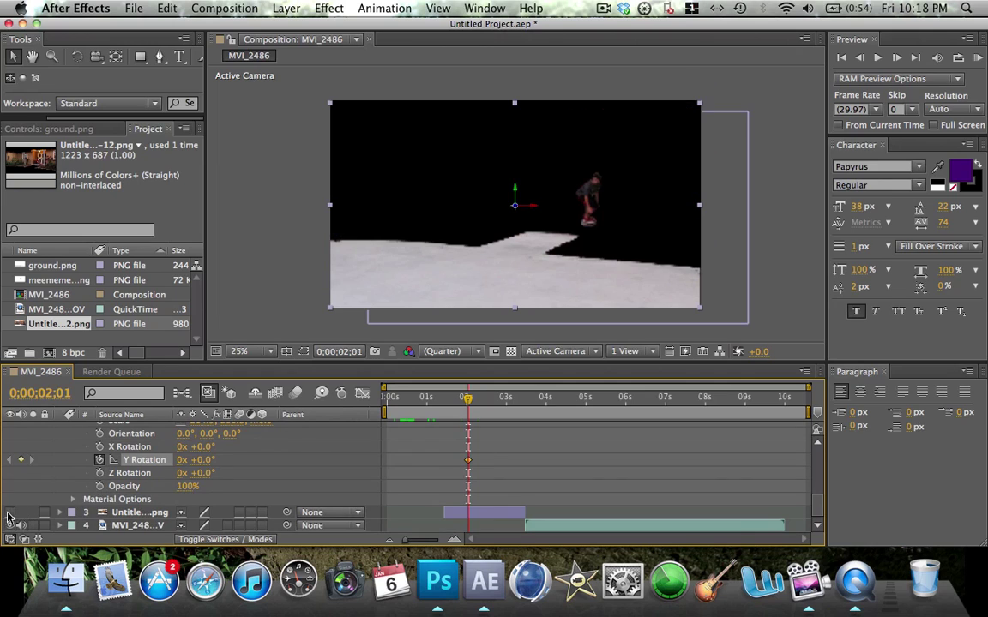
drag(468, 403, 454, 402)
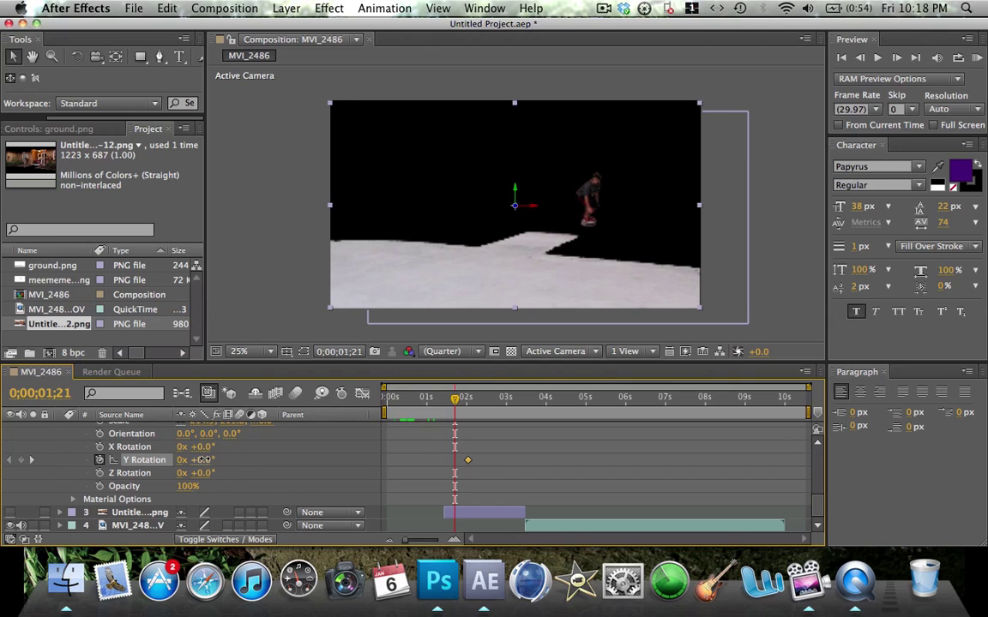
drag(196, 459, 269, 453)
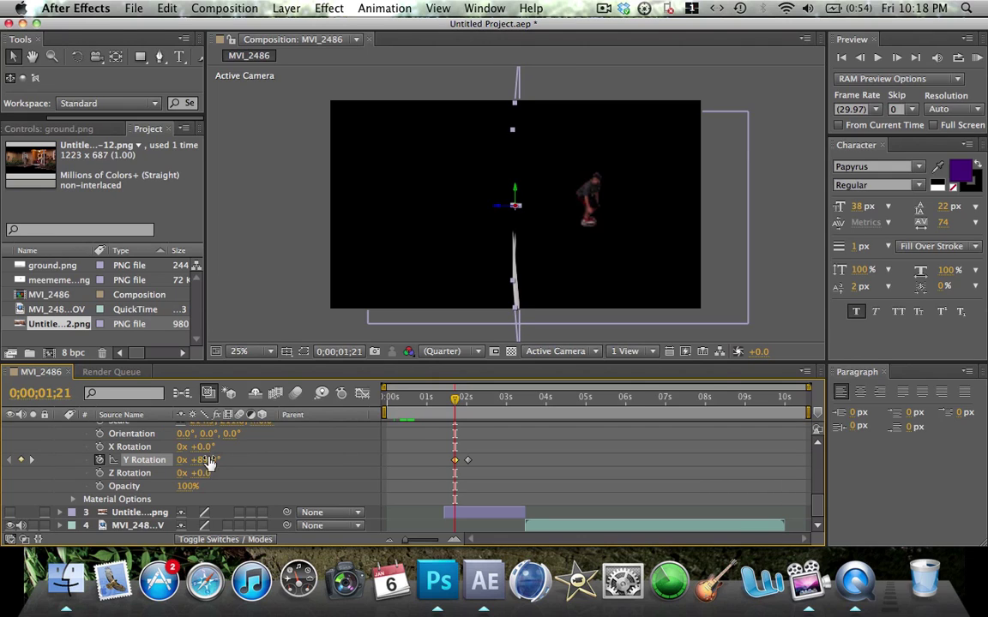
drag(209, 463, 213, 463)
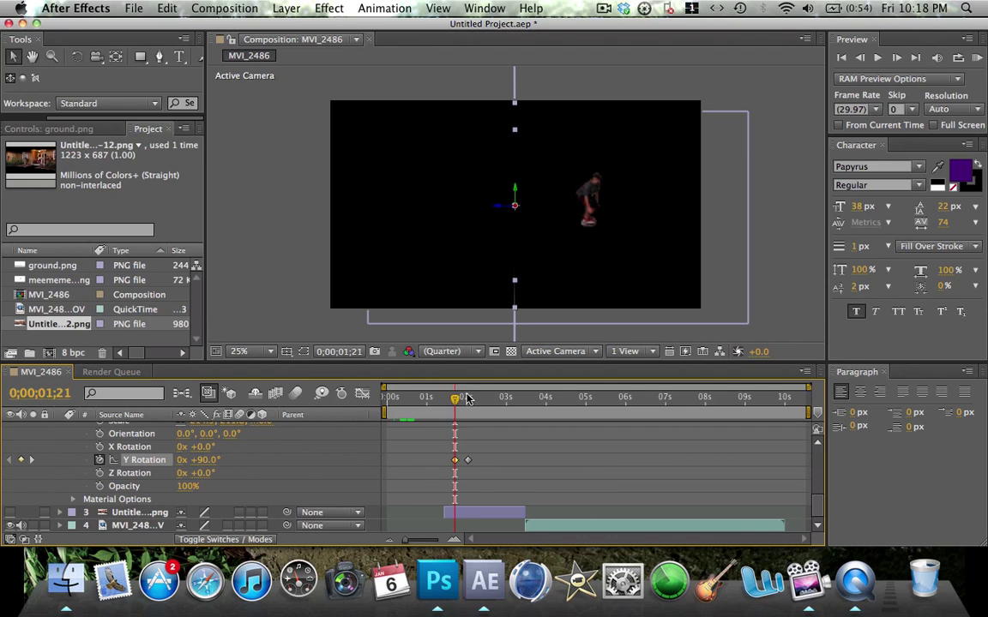
drag(456, 403, 385, 406)
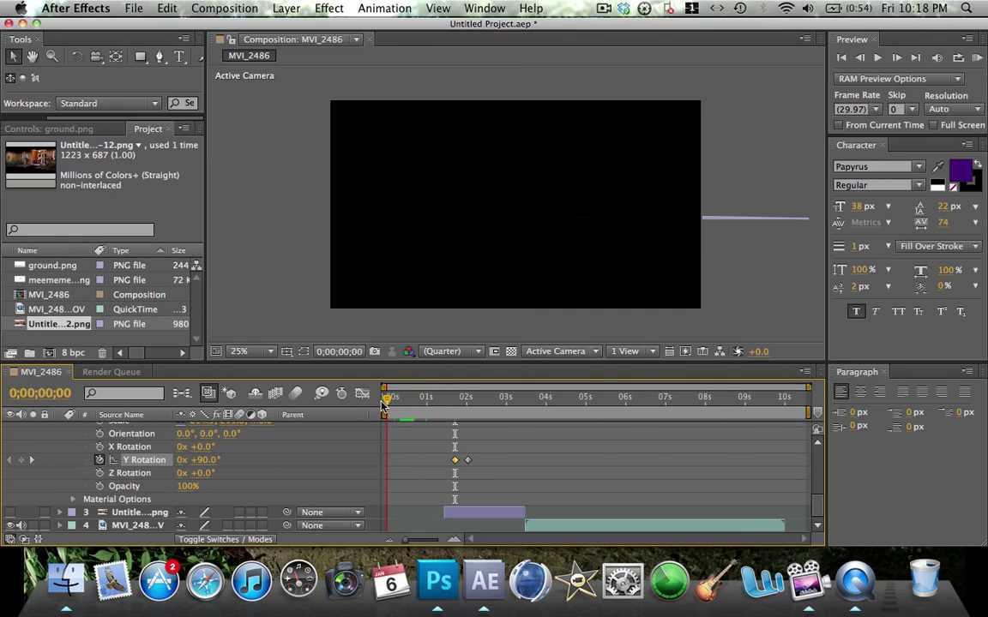
key(space)
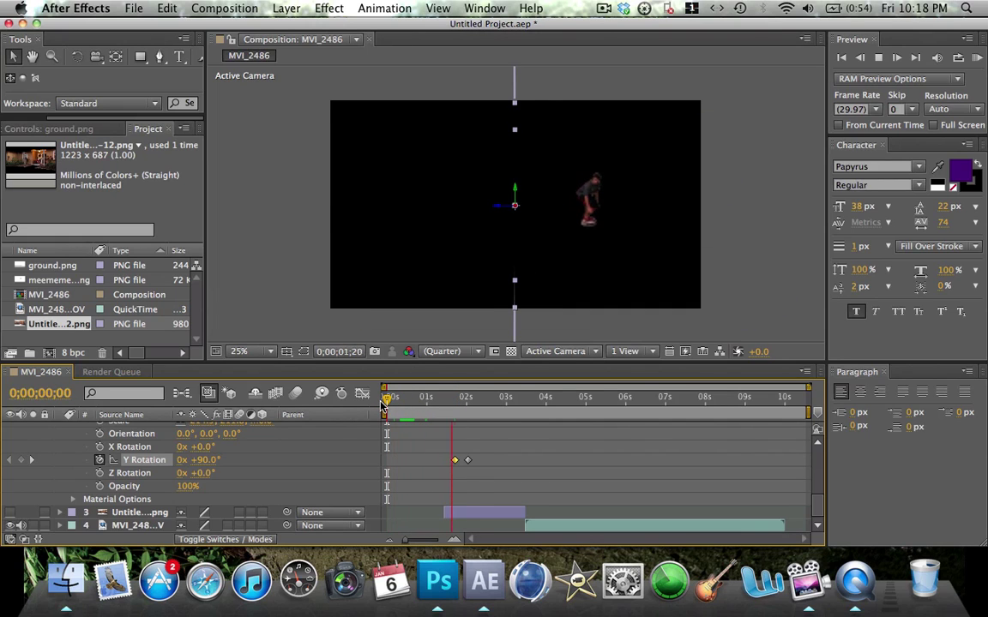
key(space)
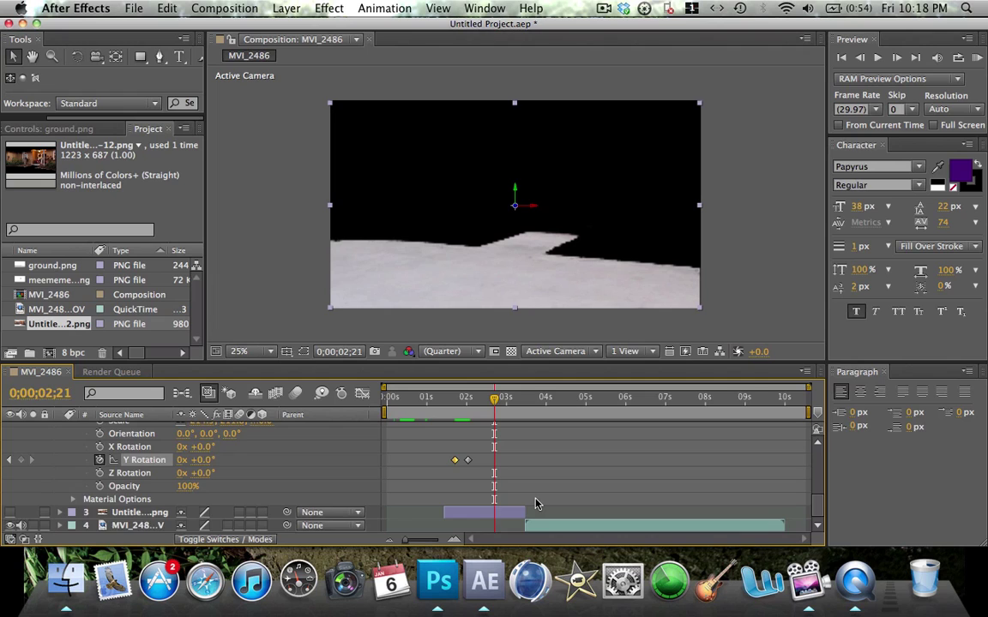
Step: Extend the skater layer's out point past the current time
scroll(533, 503, up, 5)
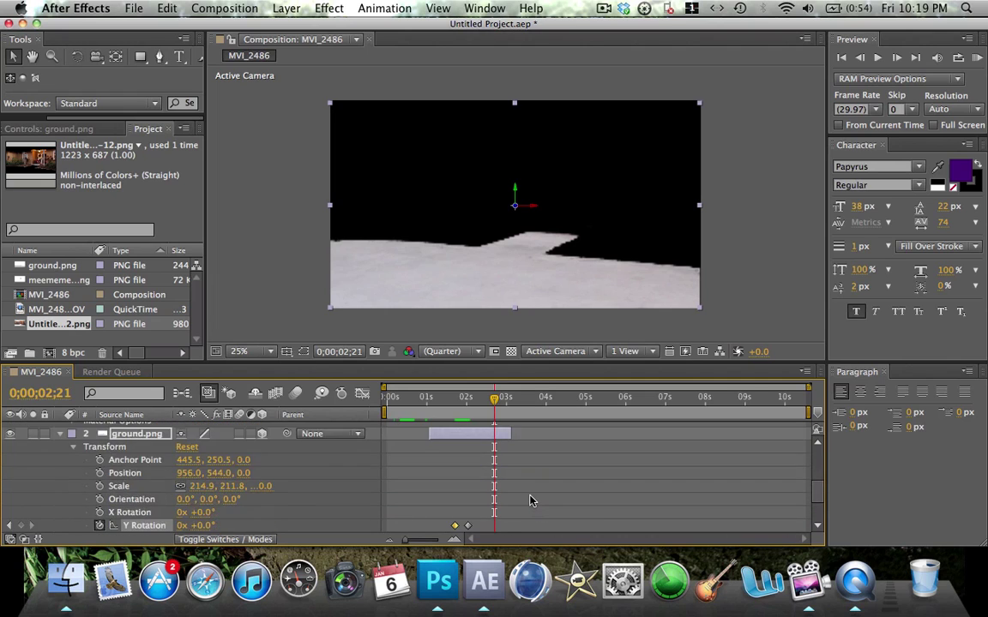
scroll(530, 501, down, 2)
scroll(529, 498, up, 4)
click(469, 427)
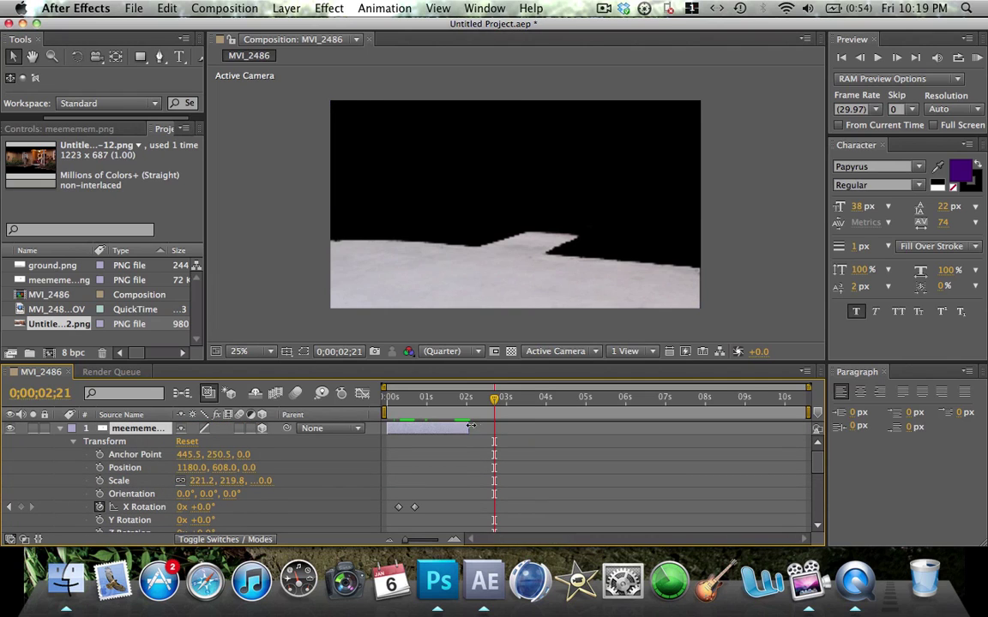
drag(471, 426, 527, 429)
scroll(532, 429, down, 5)
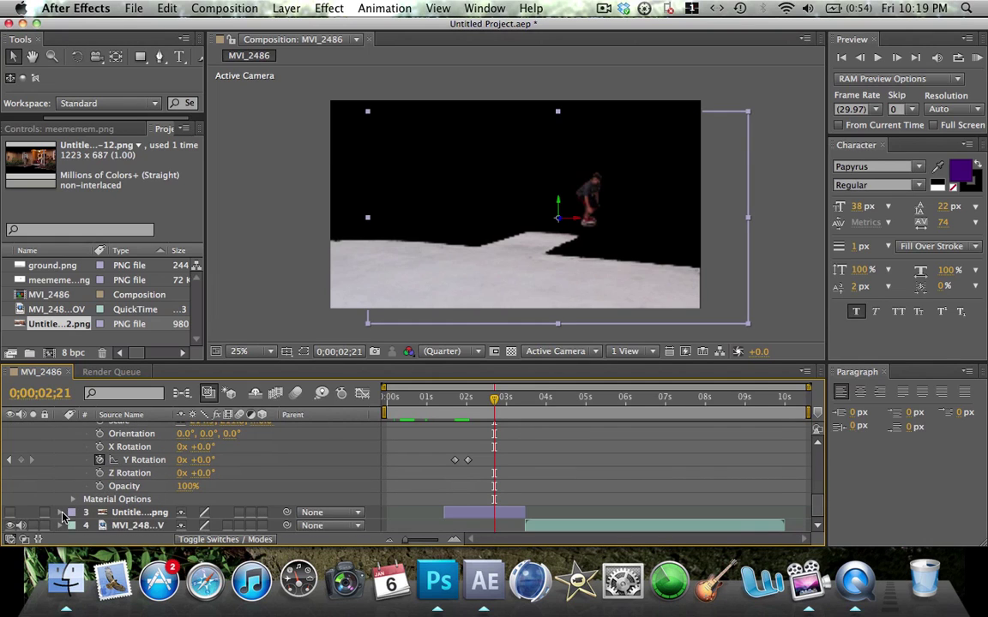
Step: Unhide the house background layer and make it 3D at 0;00;03;03
click(61, 513)
scroll(163, 517, down, 1)
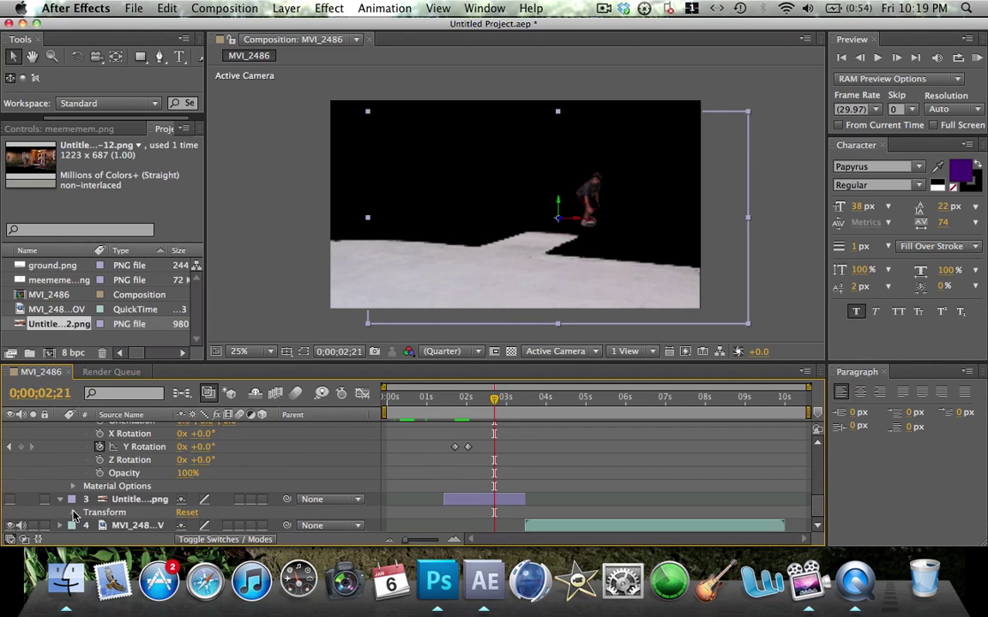
click(73, 512)
click(10, 447)
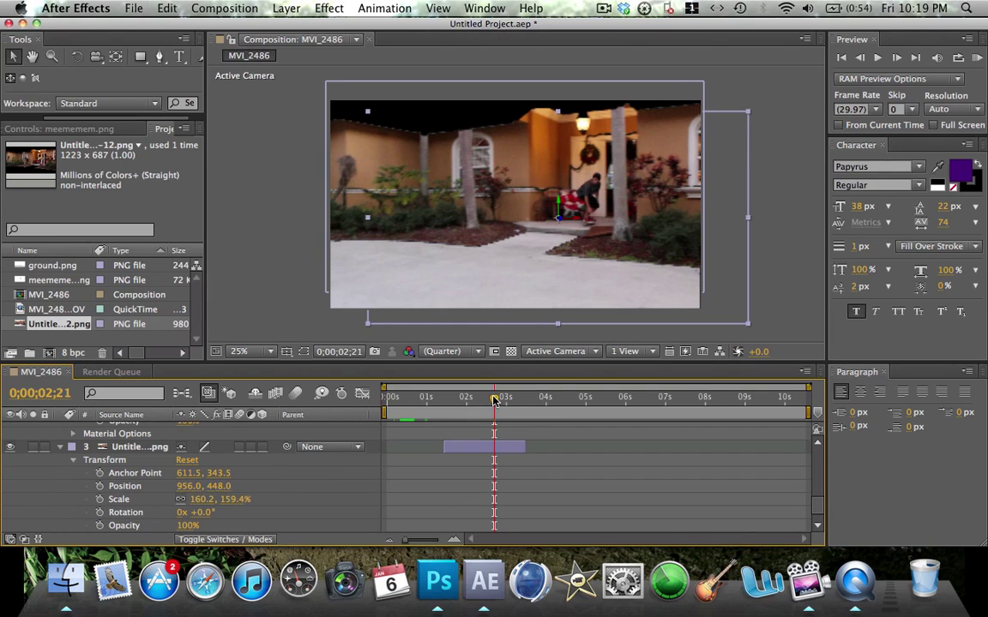
drag(495, 401, 510, 399)
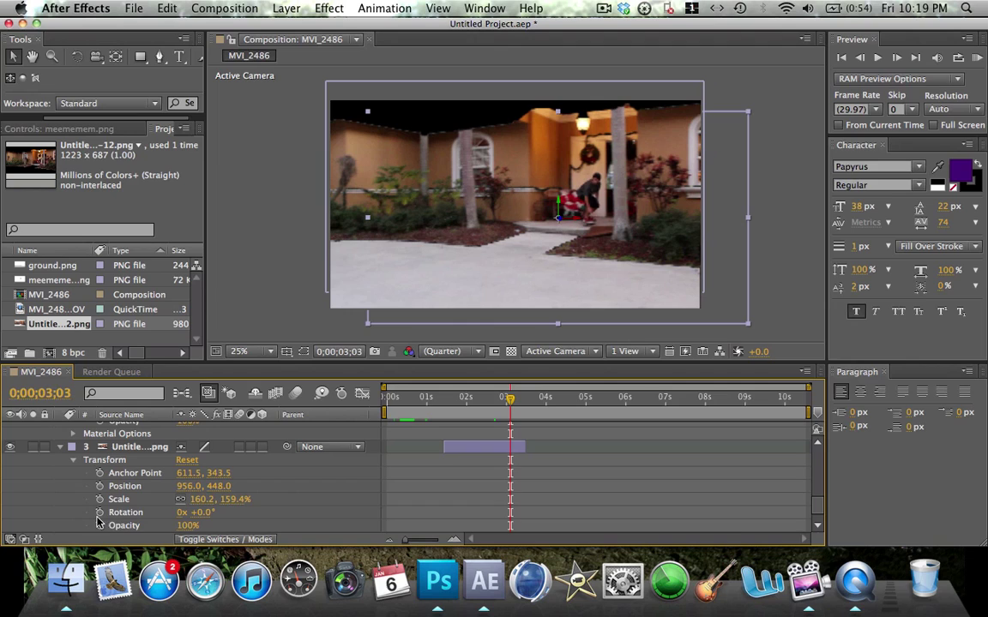
click(261, 447)
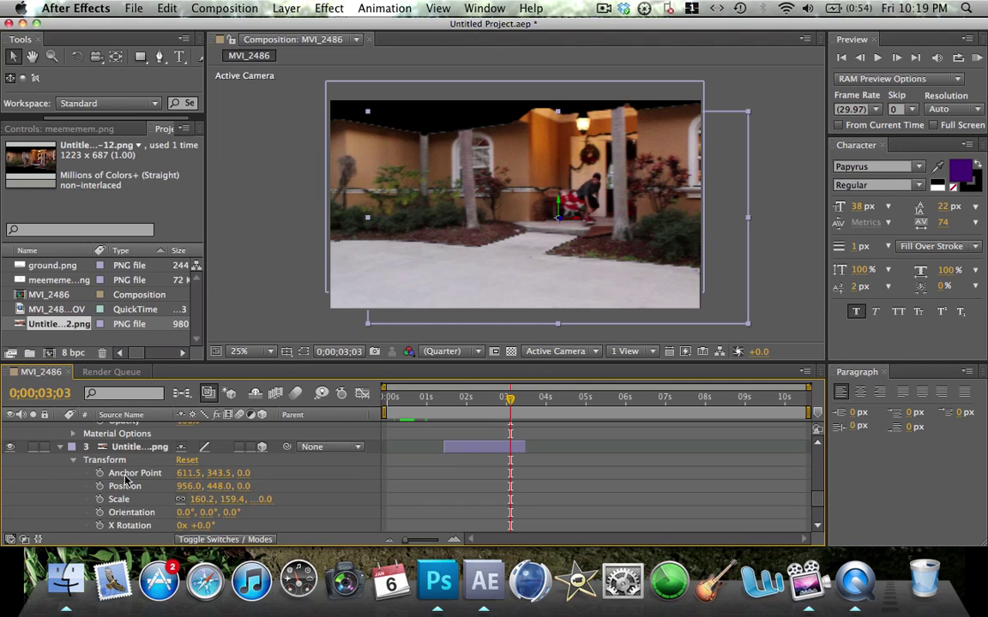
Step: Keyframe the background's X Rotation 0° at 0;00;03;03 and 92° at 0;00;02;22, then RAM preview
scroll(127, 486, down, 3)
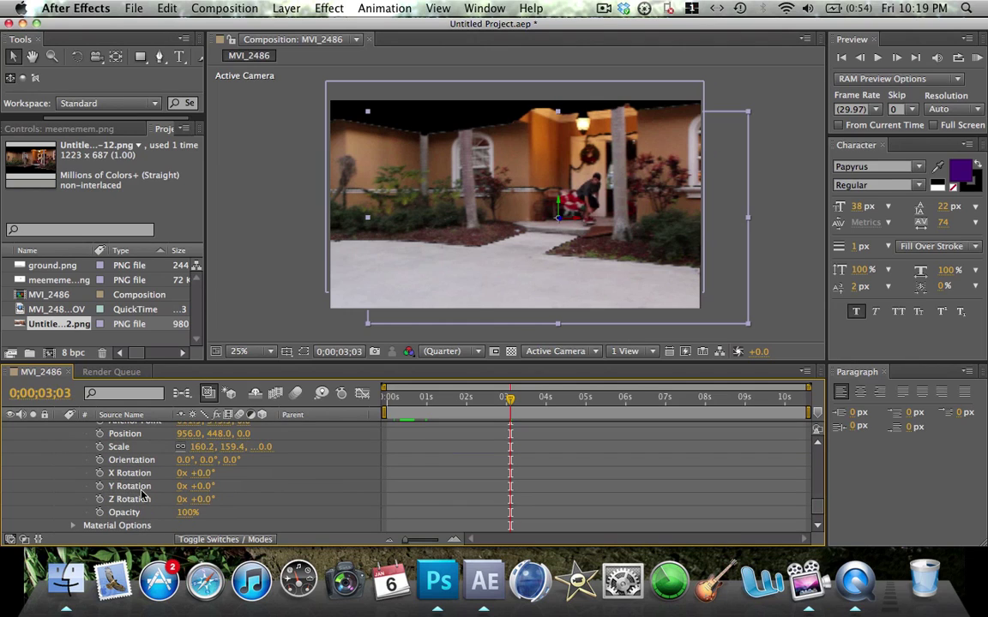
click(99, 474)
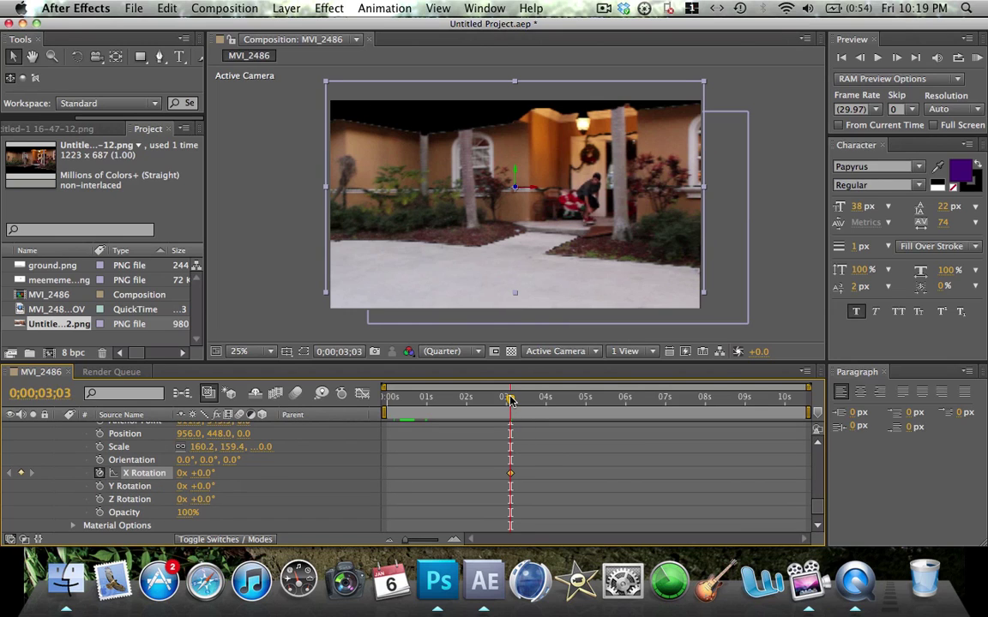
drag(510, 399, 497, 401)
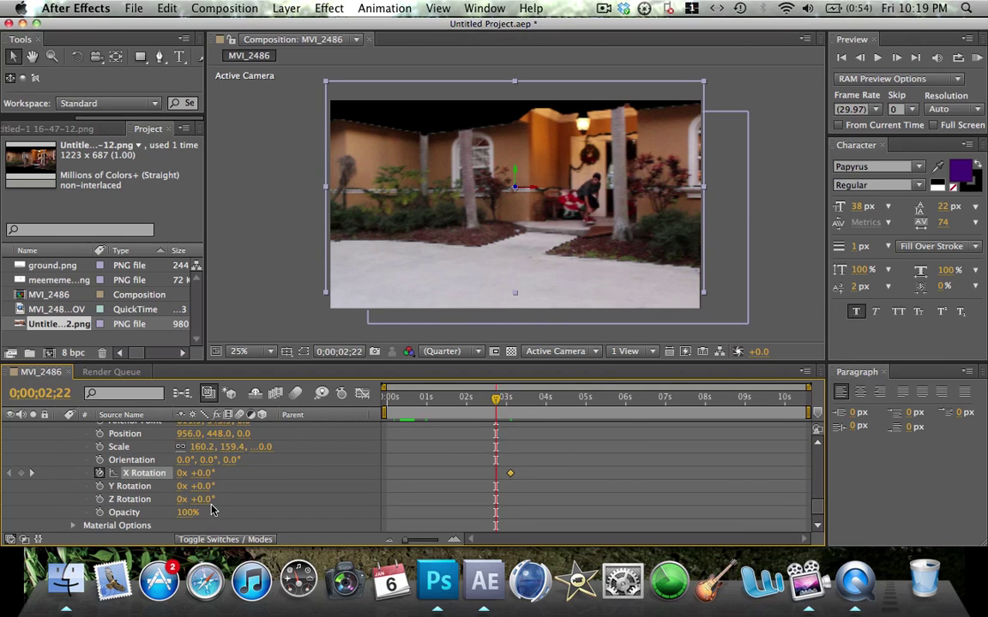
drag(203, 473, 271, 466)
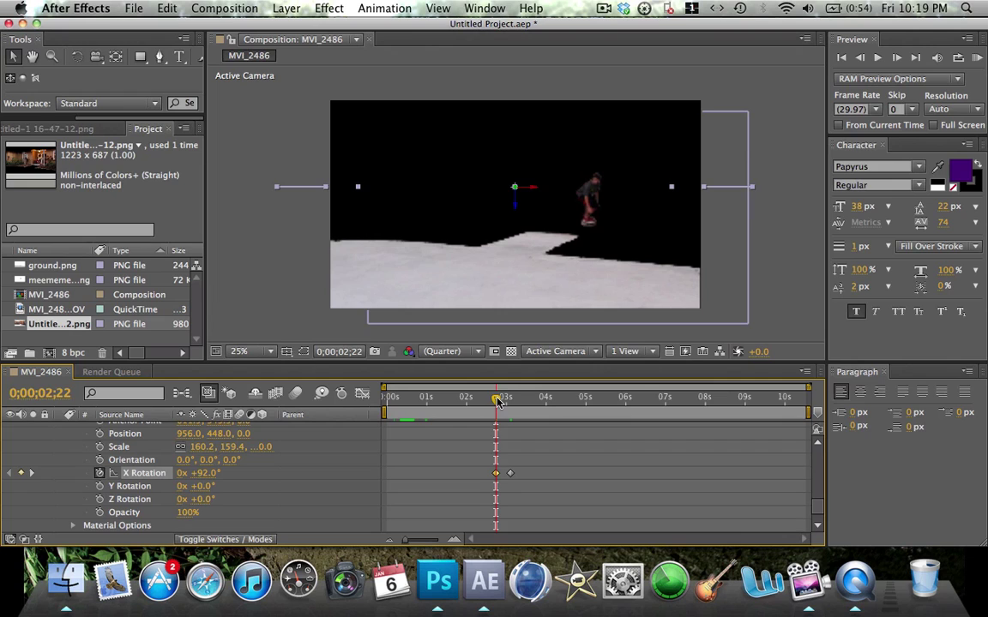
mouse_move(499, 401)
mouse_down()
mouse_move(435, 399)
mouse_move(481, 399)
mouse_up()
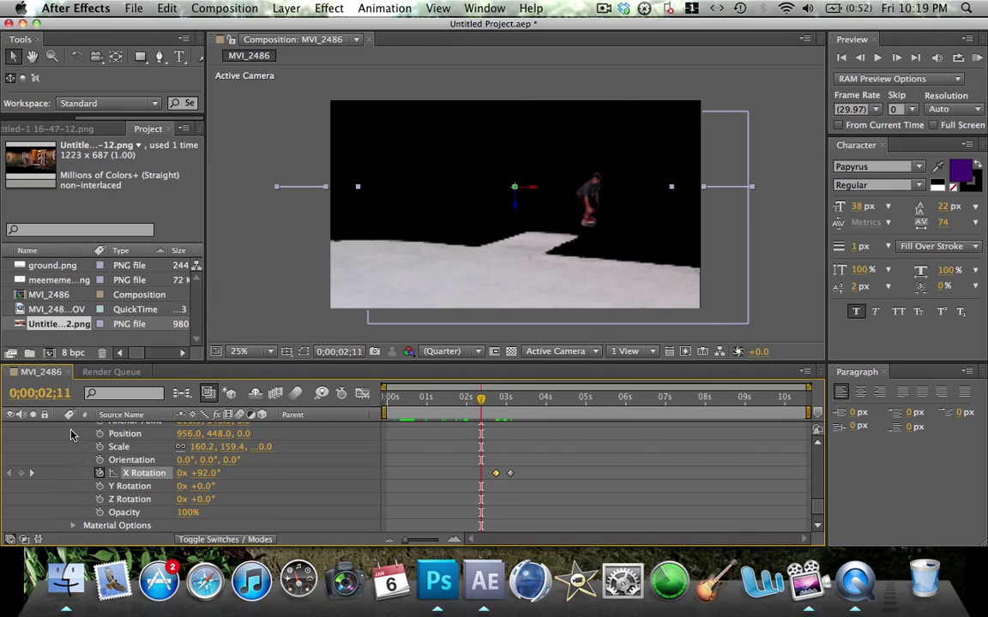
scroll(72, 439, up, 1)
key(KP_0)
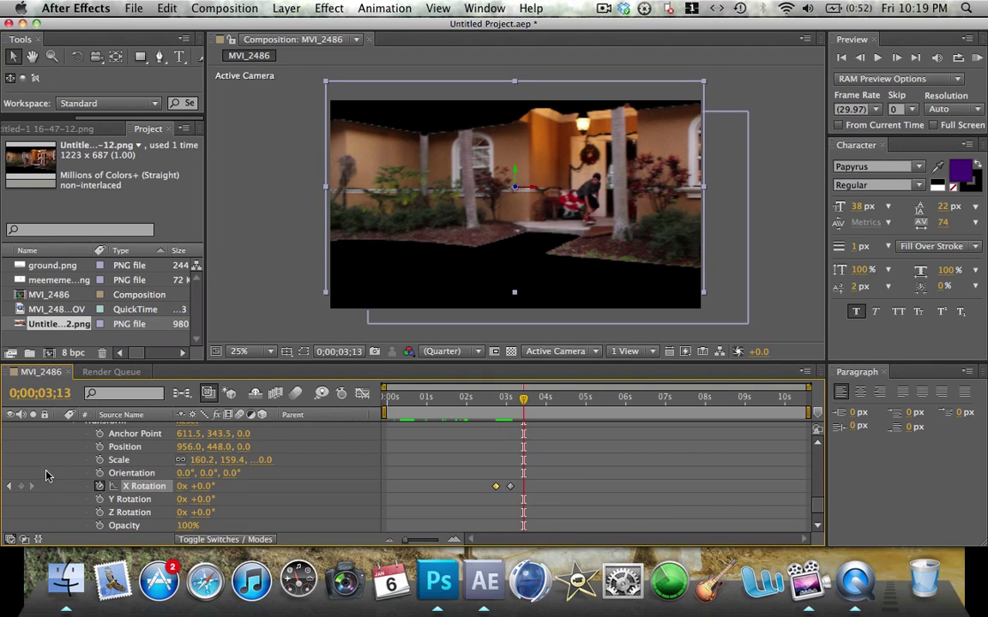
Step: Collapse the background and skater property lists and scrub to review the animation
scroll(47, 473, down, 4)
click(61, 500)
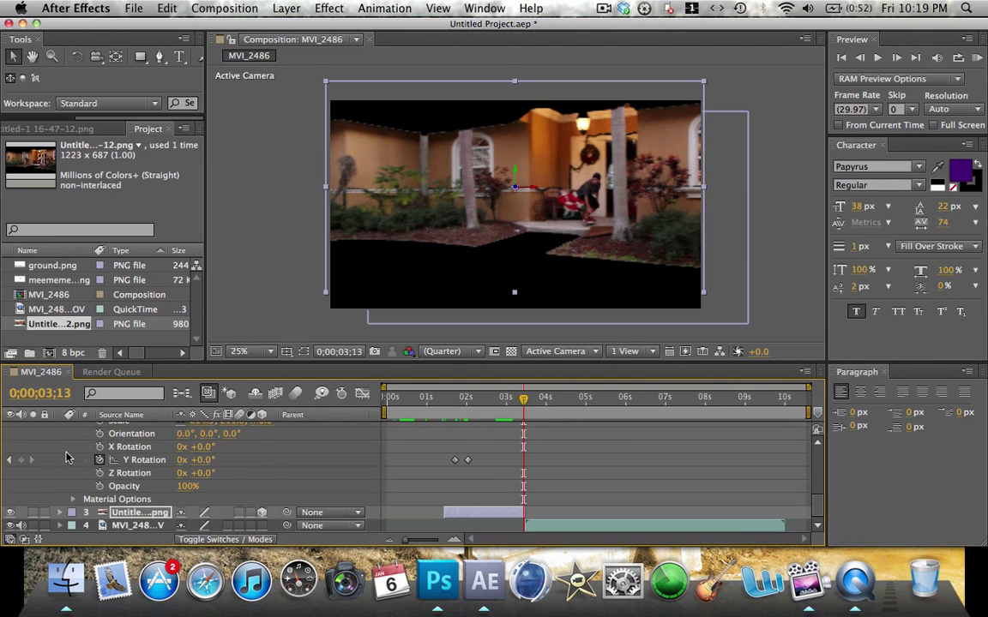
scroll(66, 458, up, 2)
scroll(58, 522, down, 2)
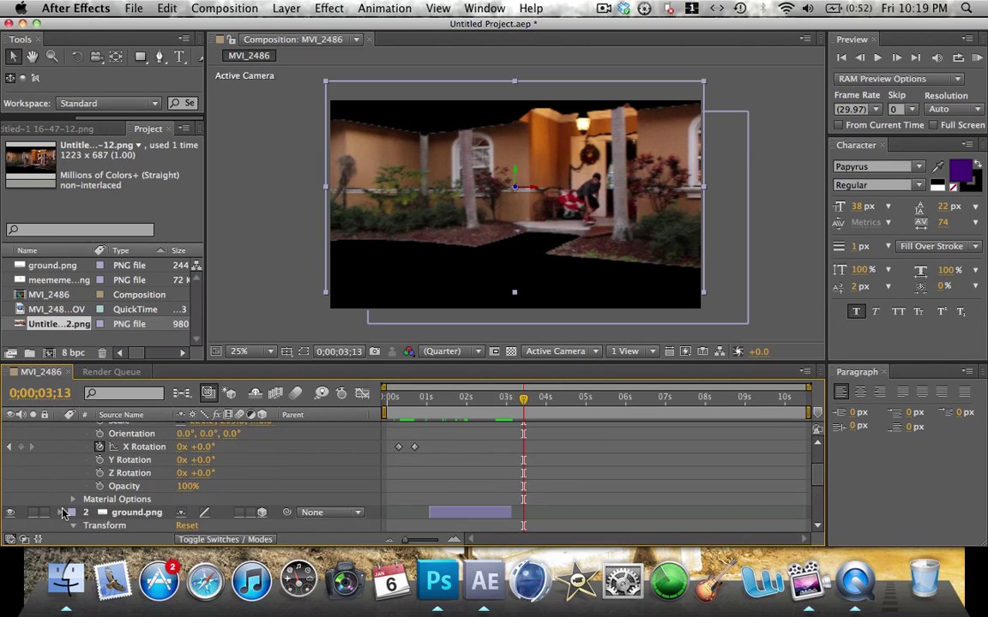
scroll(71, 467, up, 5)
click(60, 427)
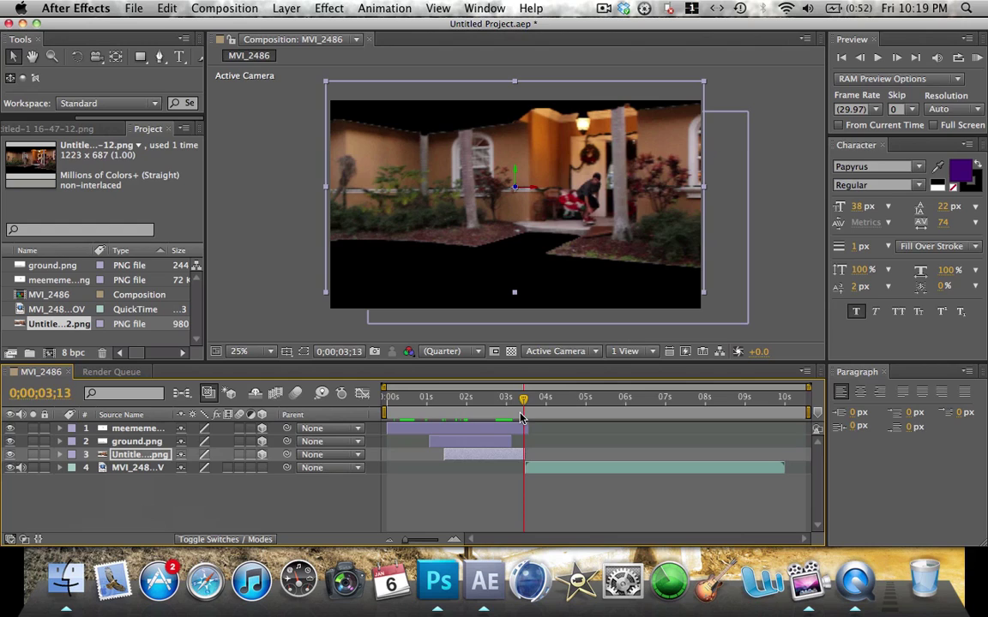
drag(523, 403, 432, 443)
drag(421, 399, 445, 403)
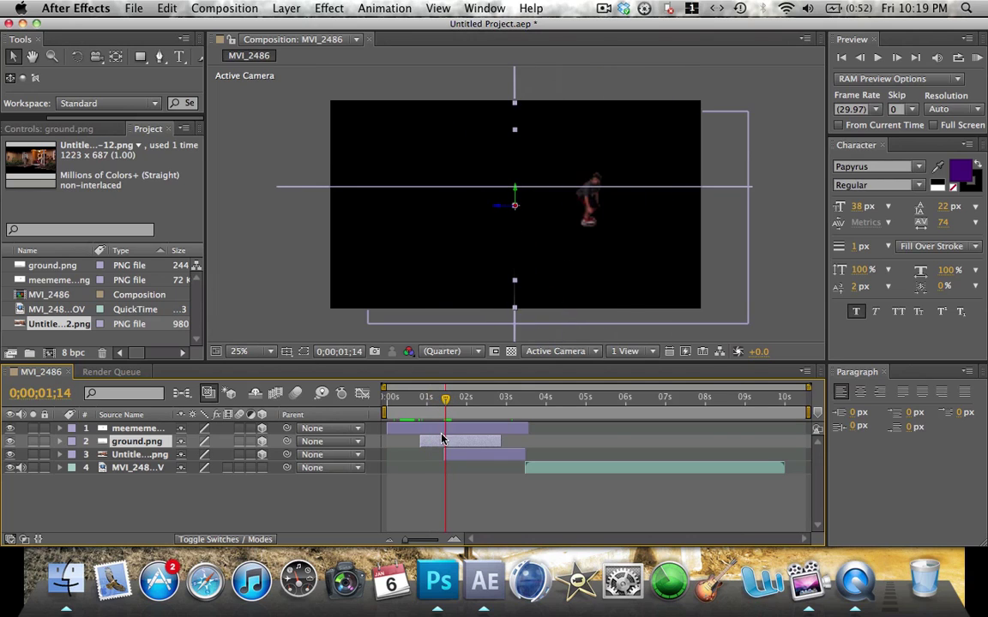
Step: Shift the ground and house background layers earlier, scrubbing to check when each appears
drag(435, 447, 421, 447)
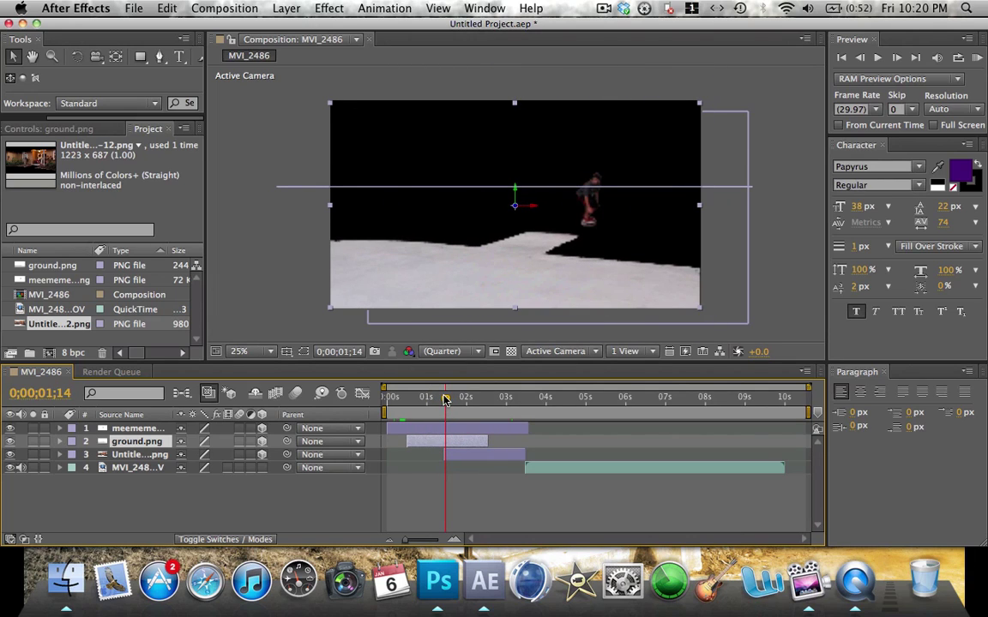
drag(445, 400, 470, 401)
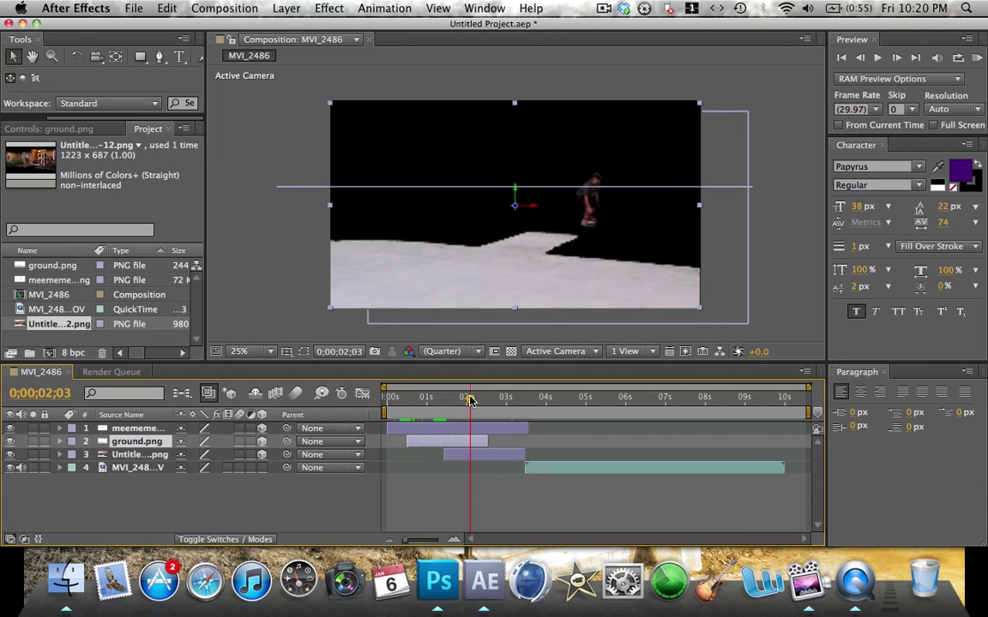
drag(500, 460, 457, 465)
drag(471, 396, 423, 404)
drag(434, 442, 434, 442)
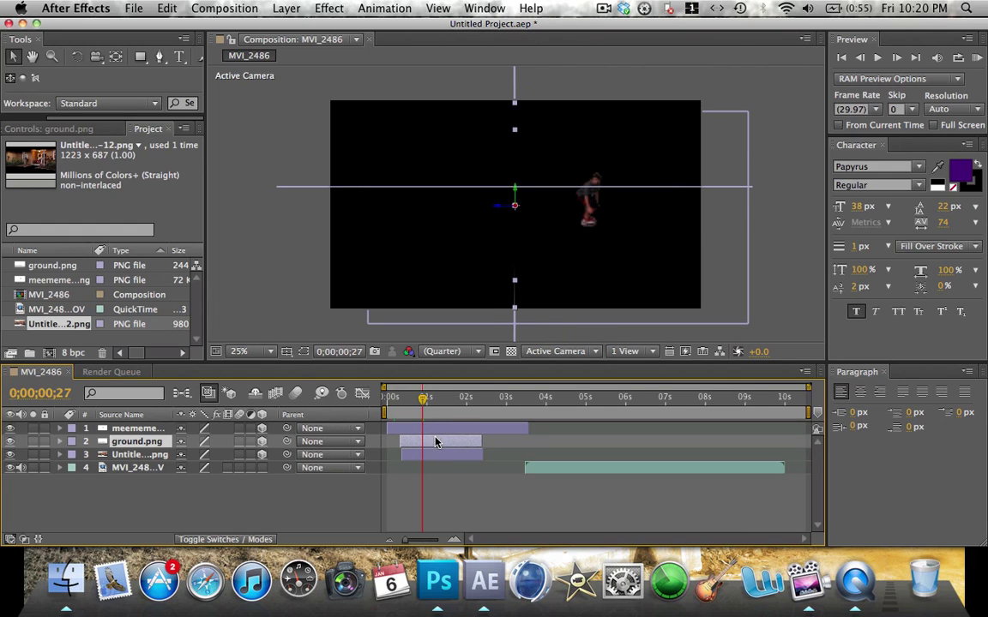
drag(422, 403, 469, 393)
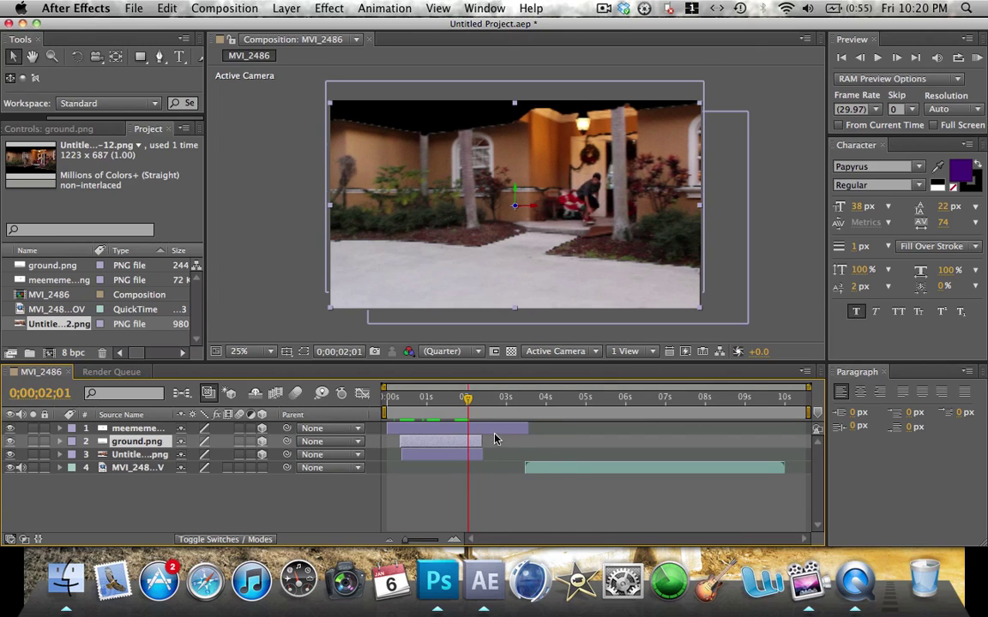
Step: End skater, ground and background at 0;00;02;01, start MVI_2486 there, and preview
drag(528, 429, 469, 437)
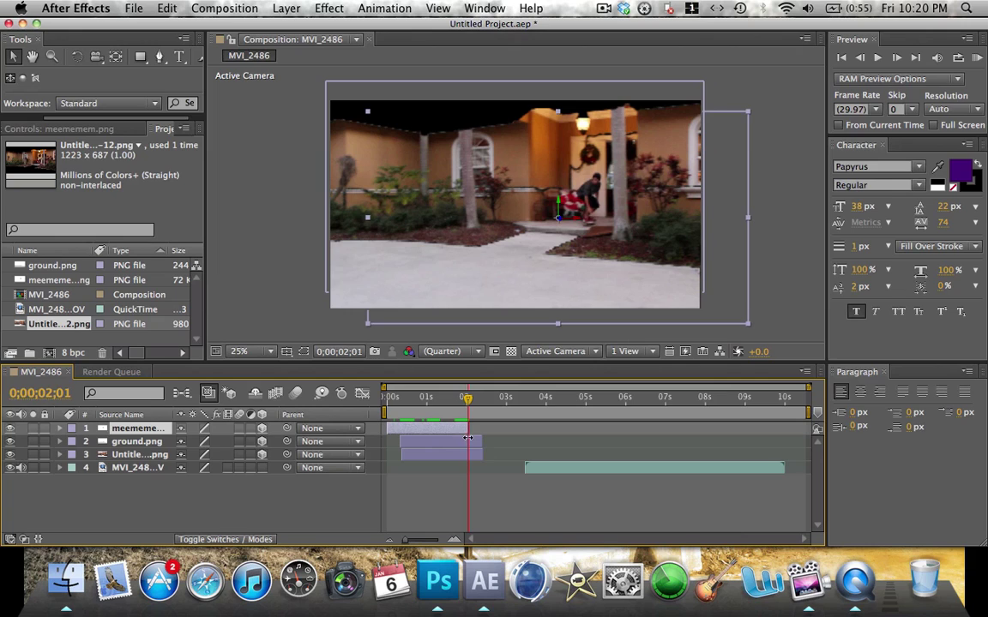
click(476, 440)
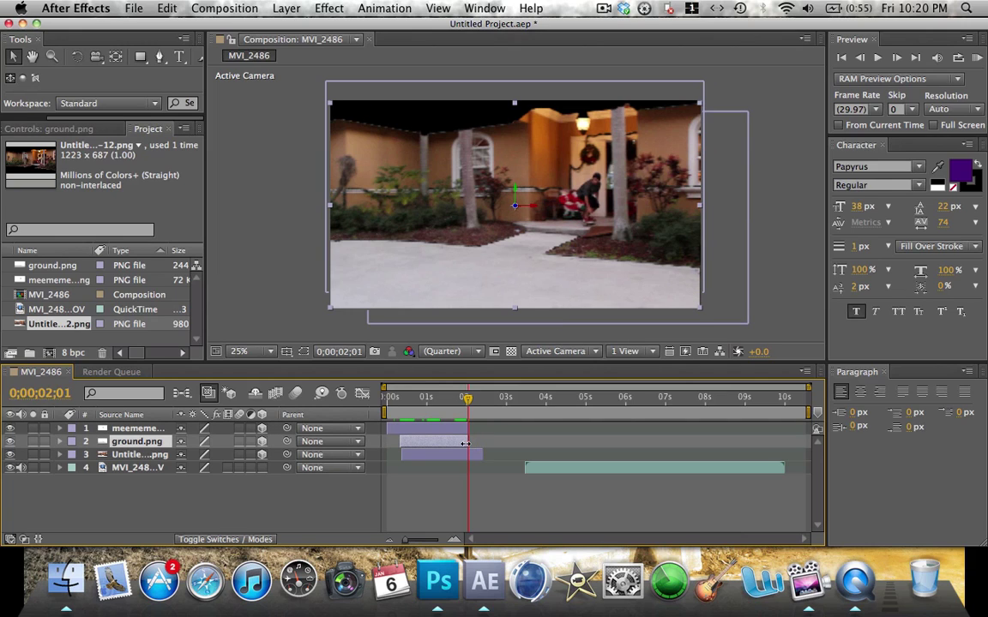
drag(483, 456, 471, 462)
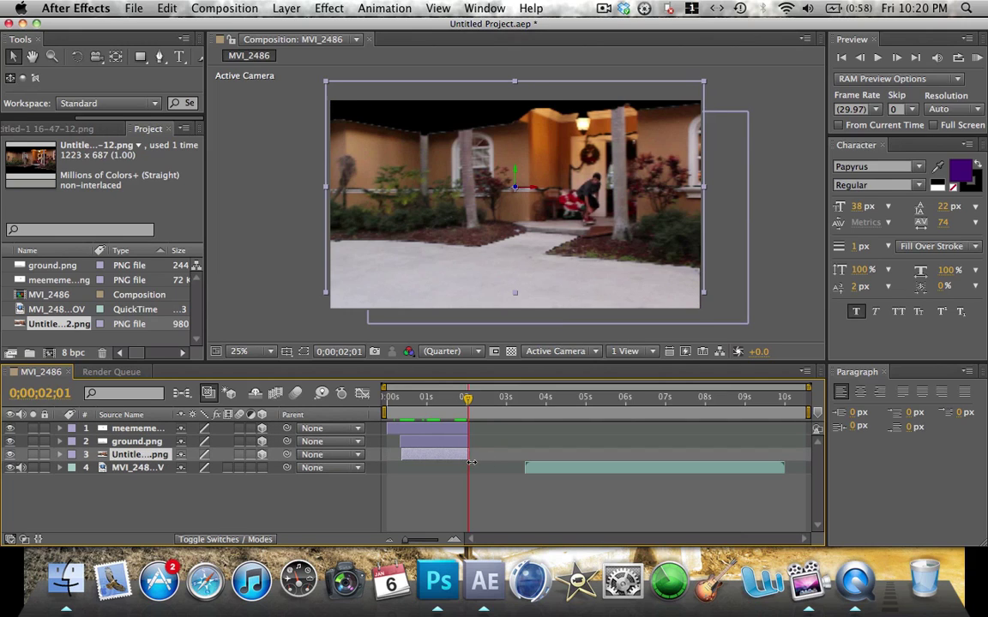
drag(533, 468, 476, 479)
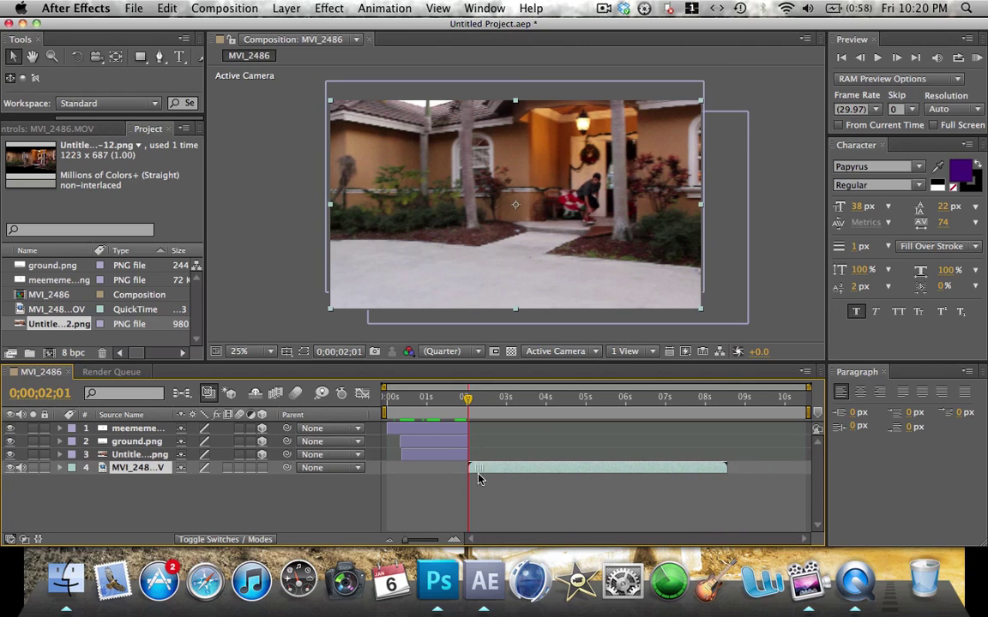
click(443, 400)
drag(435, 405, 383, 404)
key(space)
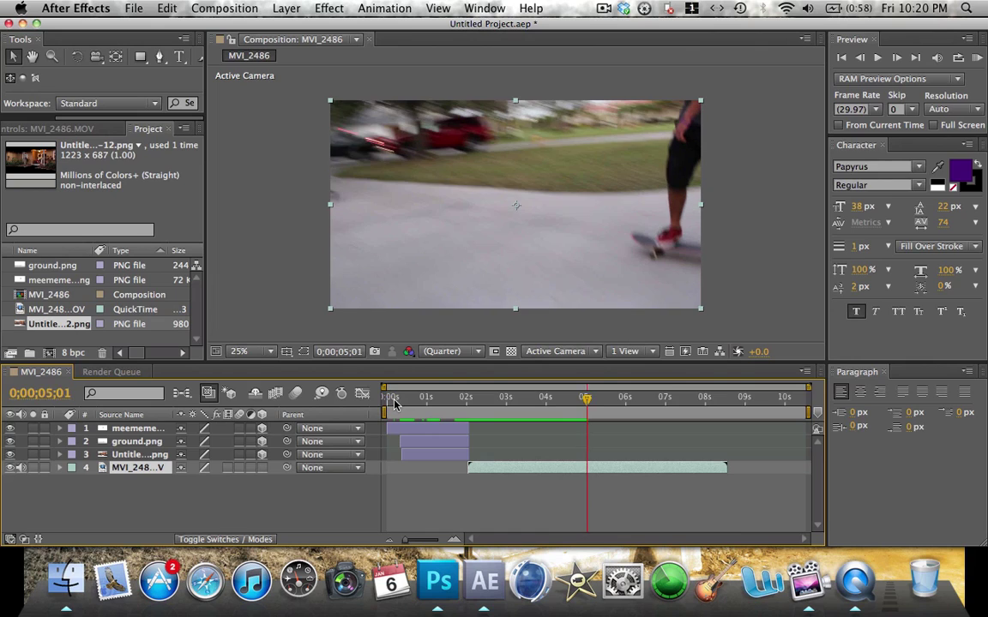
Step: Apply the Black & White effect to the meememem.png skater cutout and scrub to check it
click(383, 404)
click(133, 428)
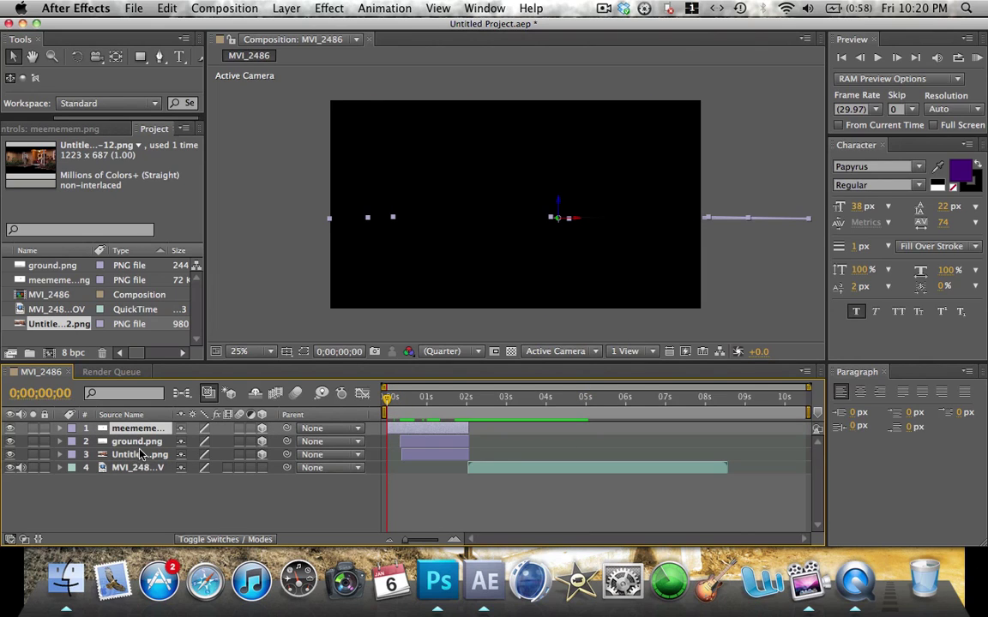
click(331, 8)
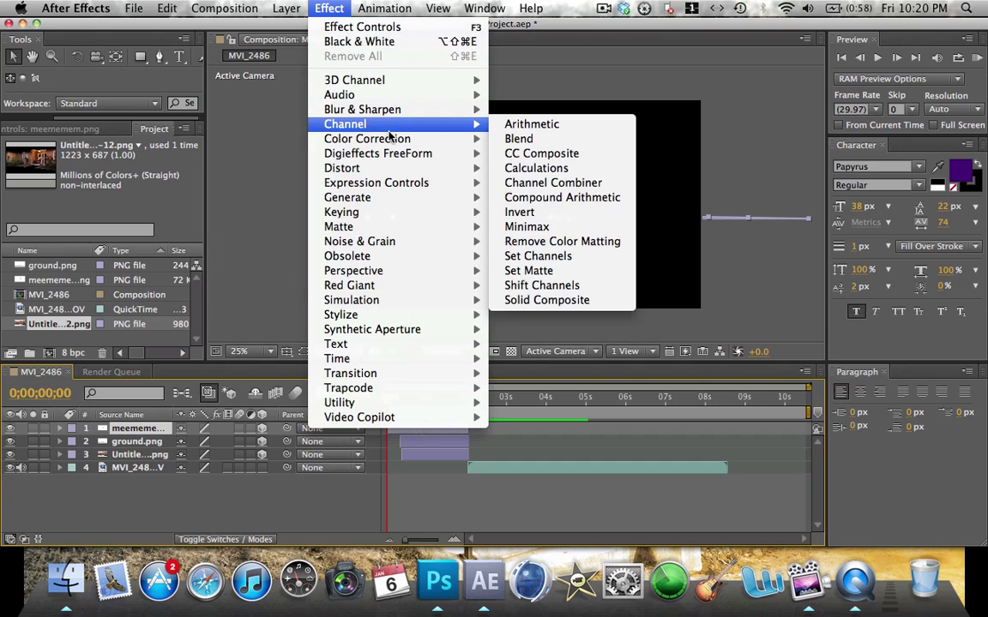
mouse_move(360, 137)
click(538, 142)
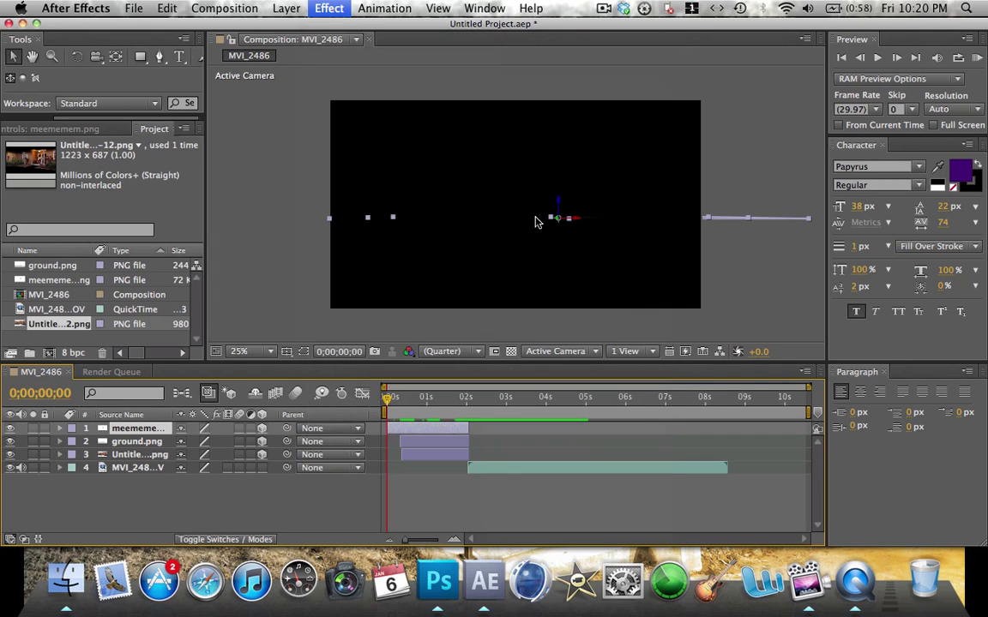
drag(395, 400, 369, 413)
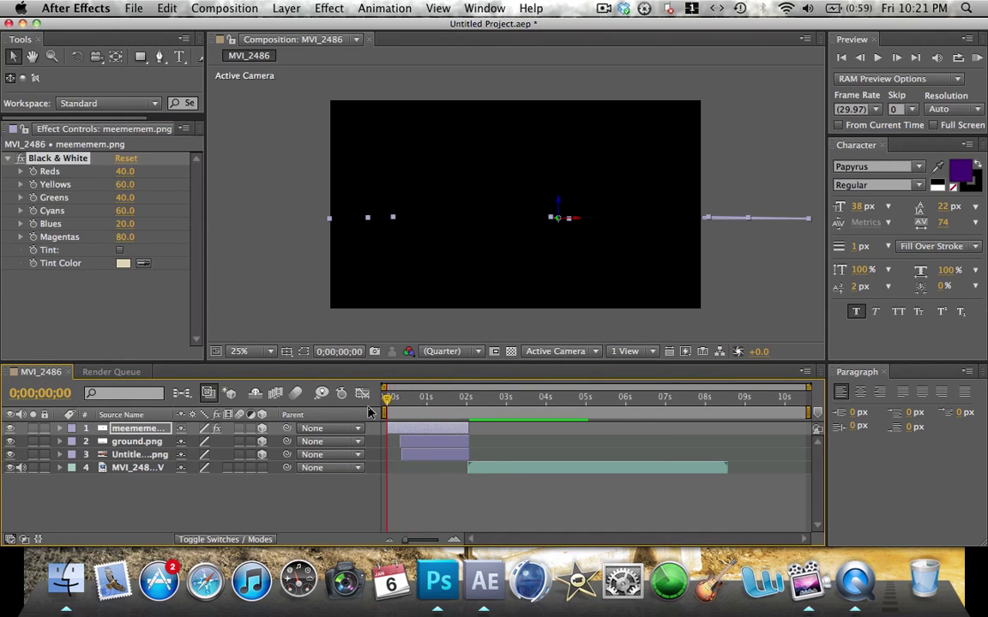
Step: Apply Black & White to the house background layer and play a preview
click(167, 456)
click(328, 7)
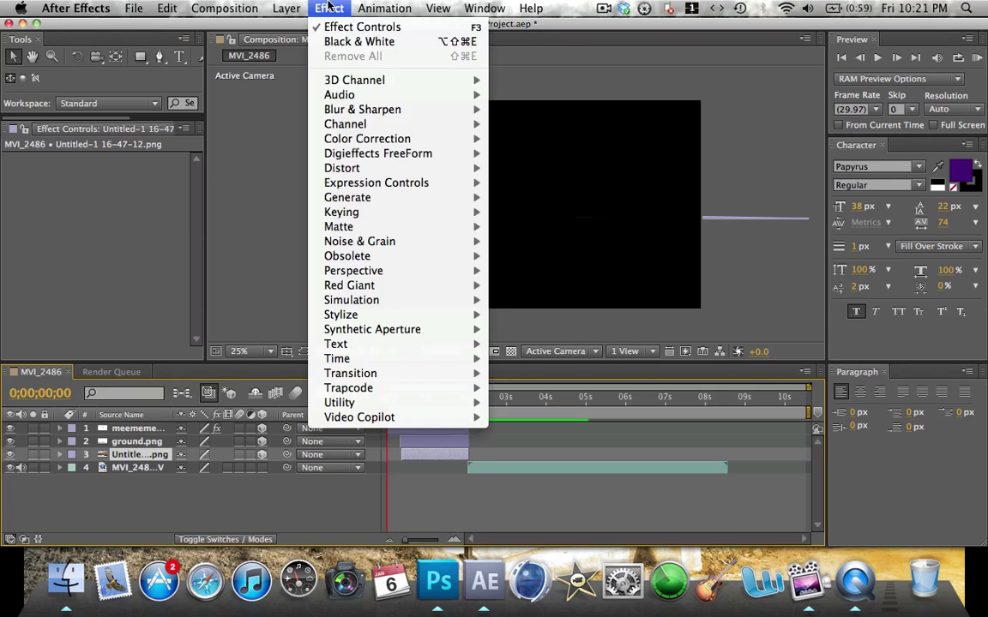
mouse_move(343, 138)
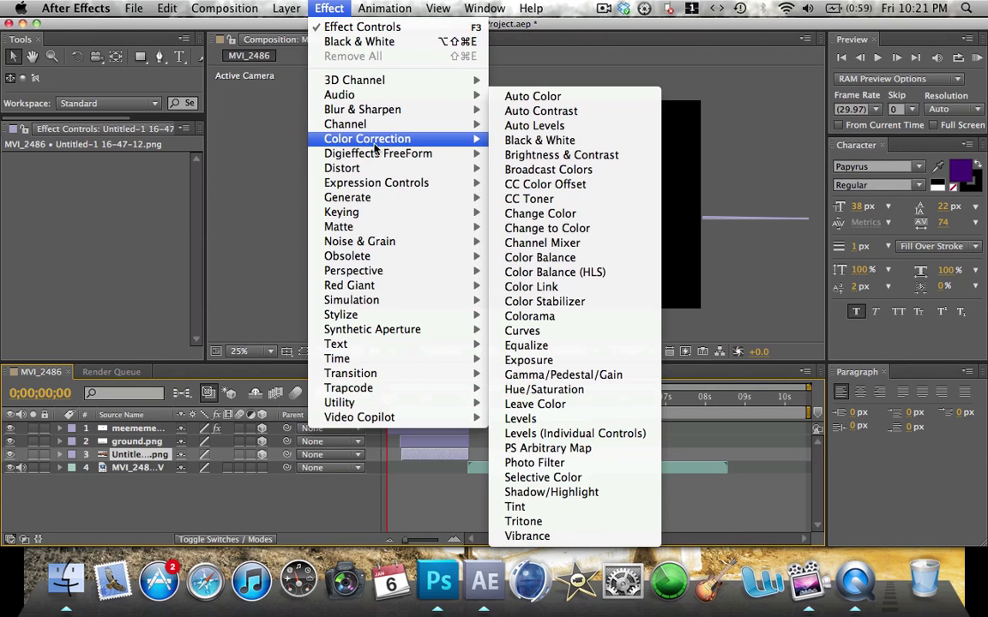
click(529, 141)
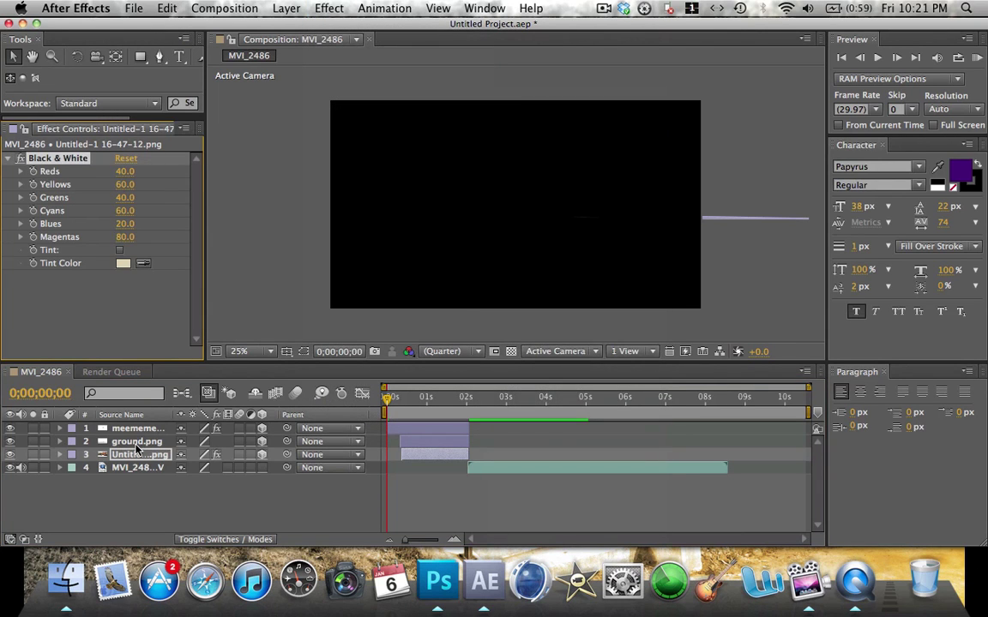
key(space)
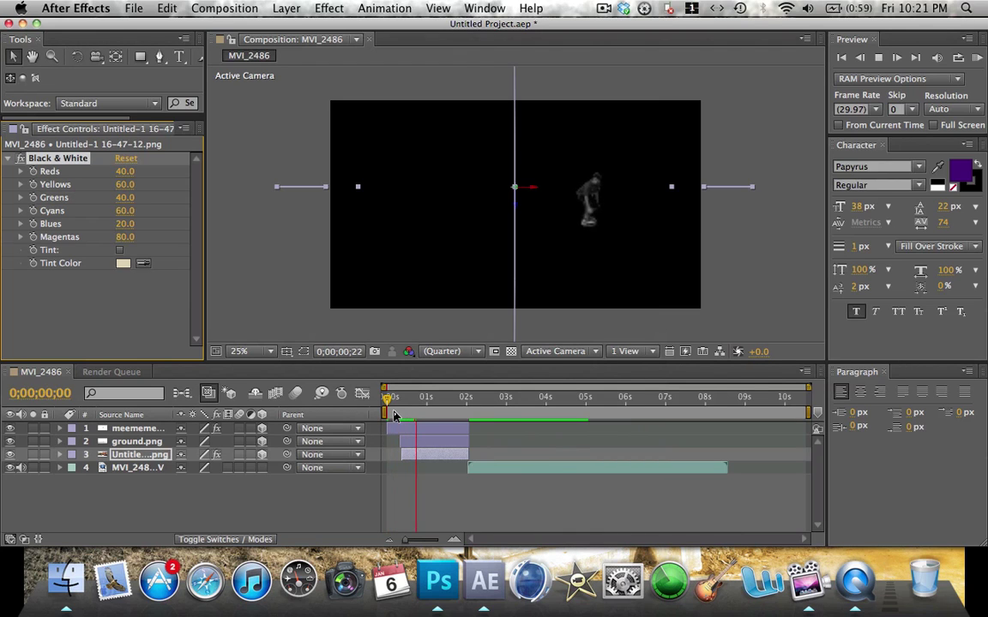